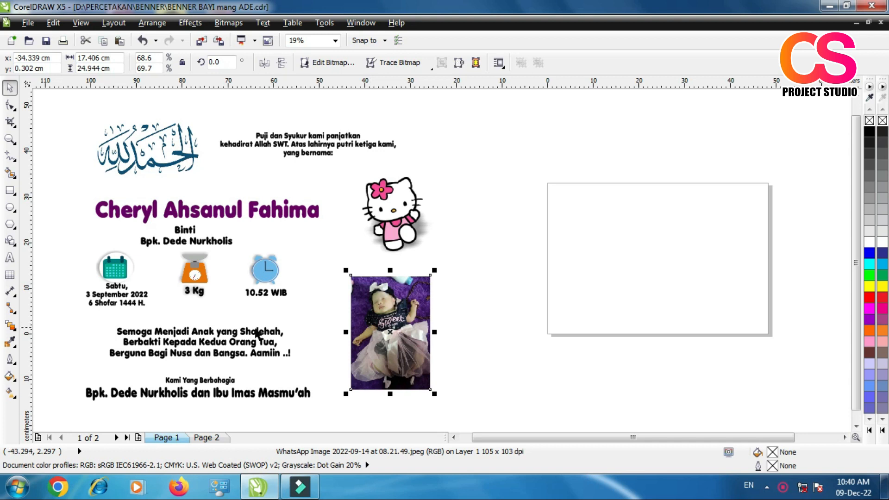
click(206, 381)
click(213, 393)
click(612, 281)
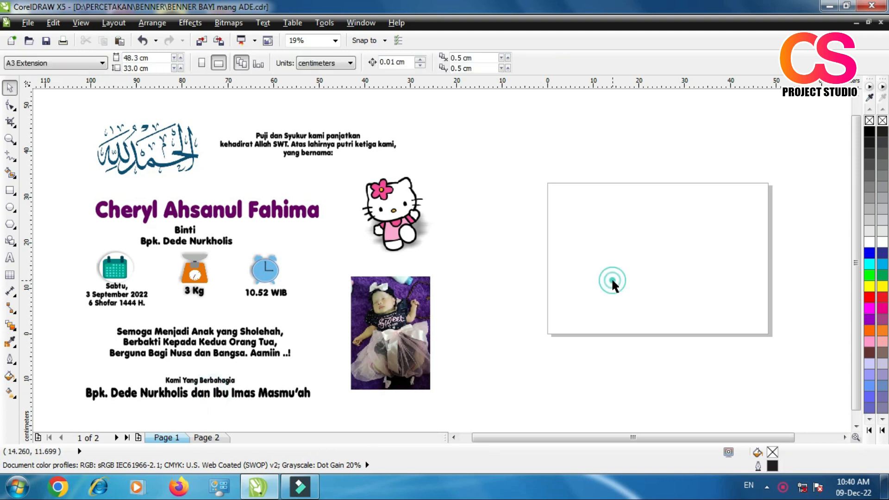
click(8, 190)
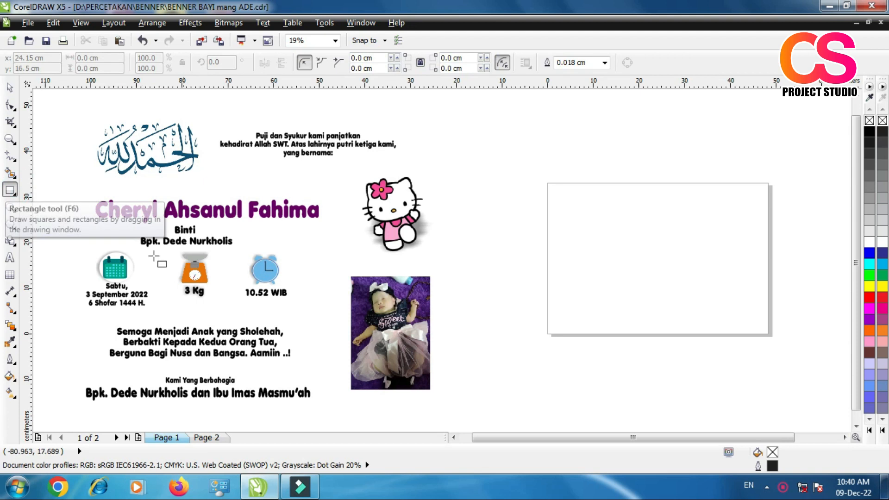
scroll(315, 220, down, 2)
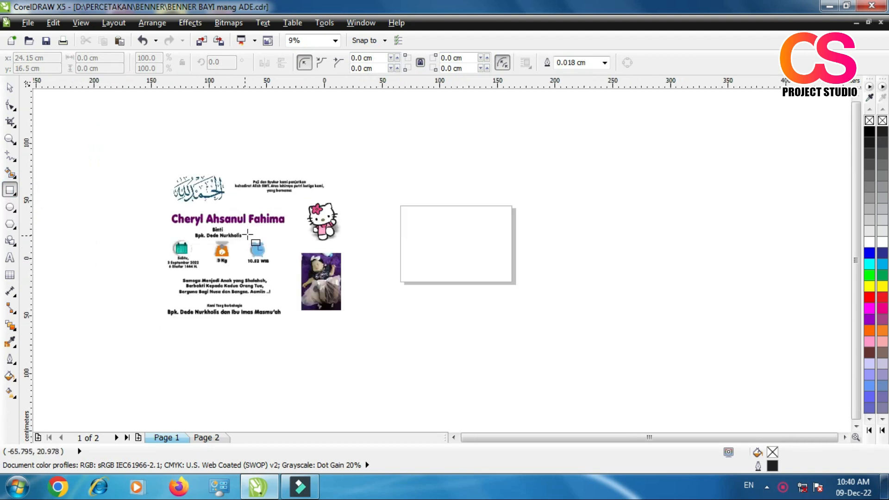
scroll(408, 238, down, 2)
scroll(407, 238, up, 2)
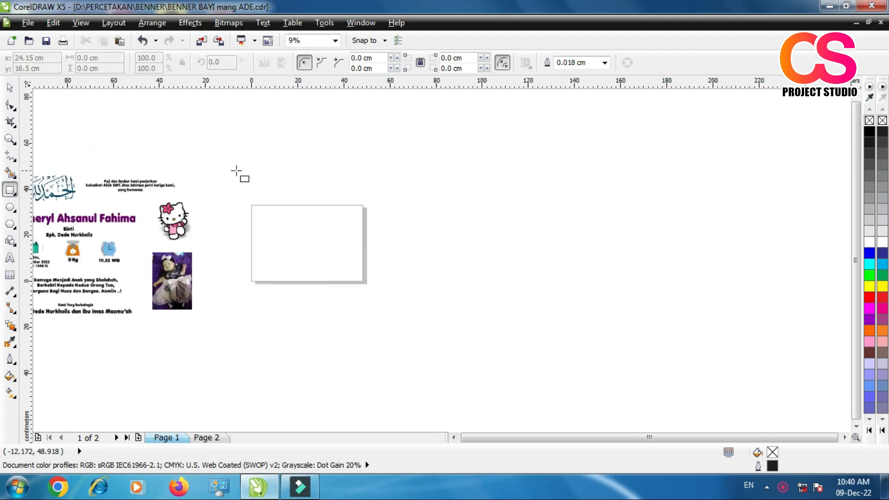
Step: Set the page size to 100 cm wide by 70 cm high
click(10, 87)
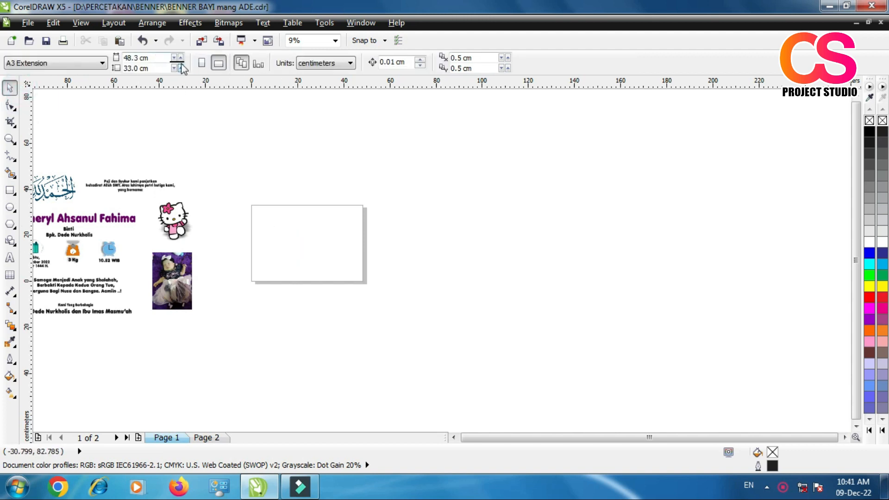
click(151, 58)
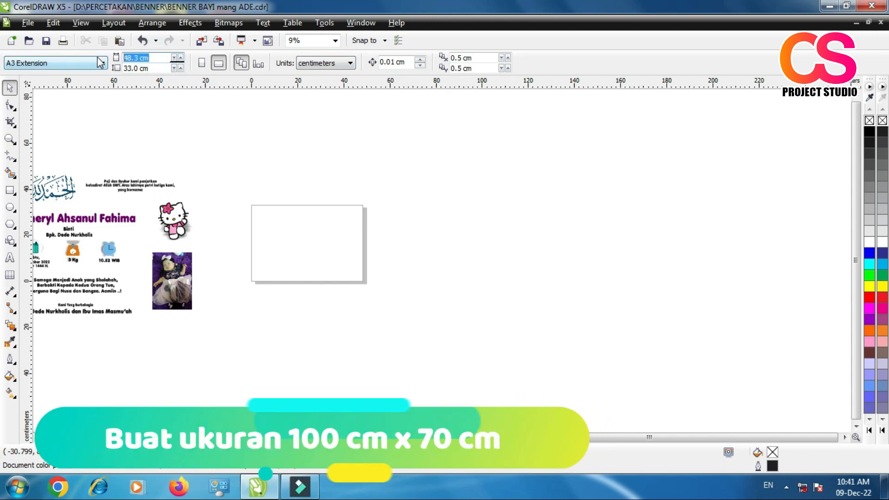
text(8)
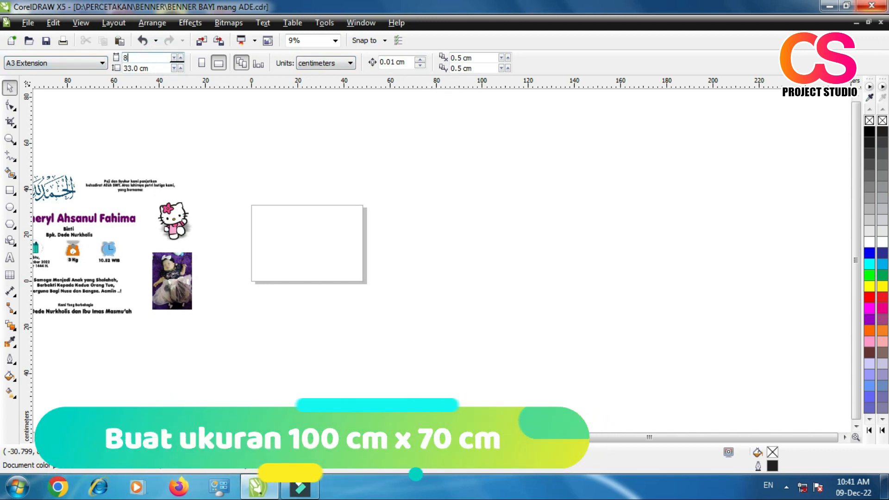
text(0)
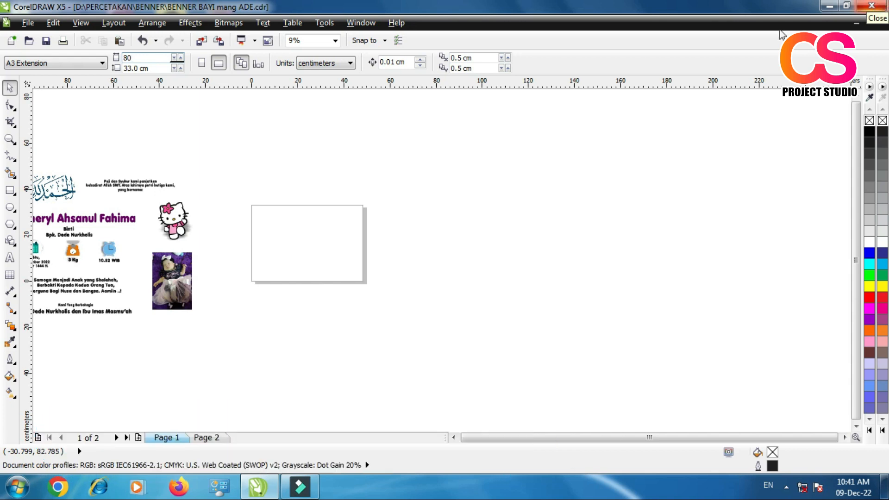
double_click(144, 56)
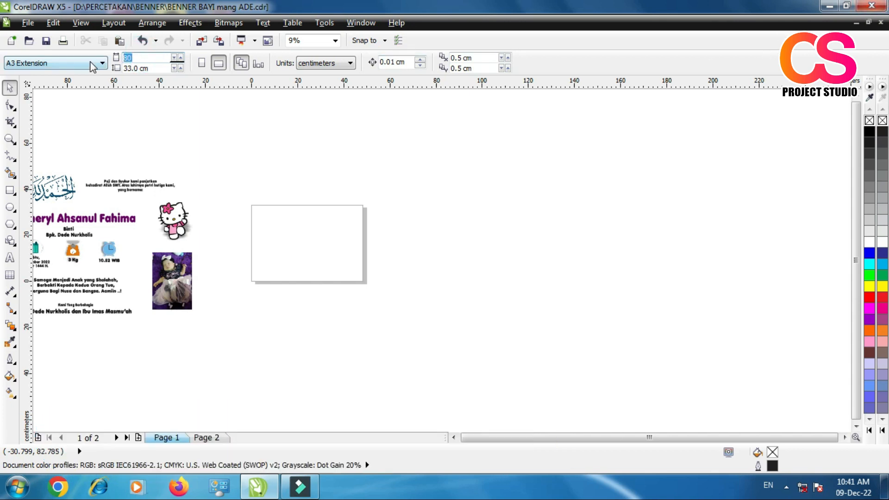
double_click(156, 69)
text(70)
key(Return)
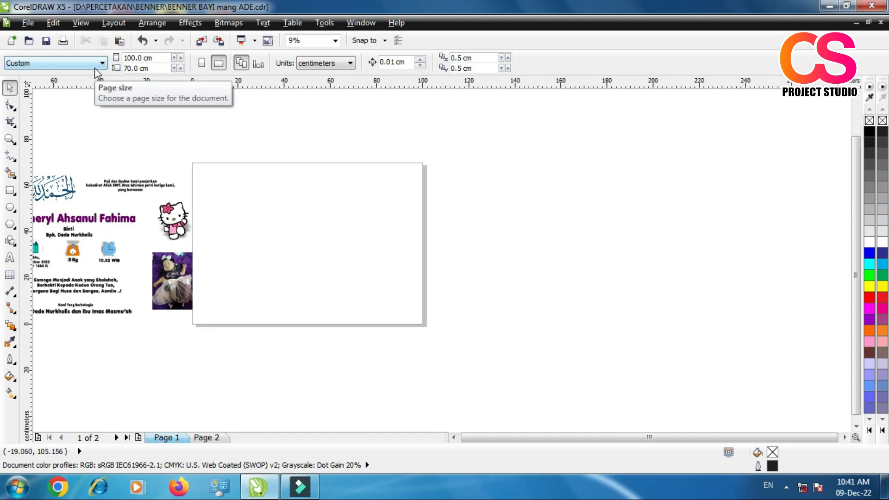
Step: Move all the prepared banner texts and pictures together to the left so they sit clear of the page
scroll(407, 304, down, 1)
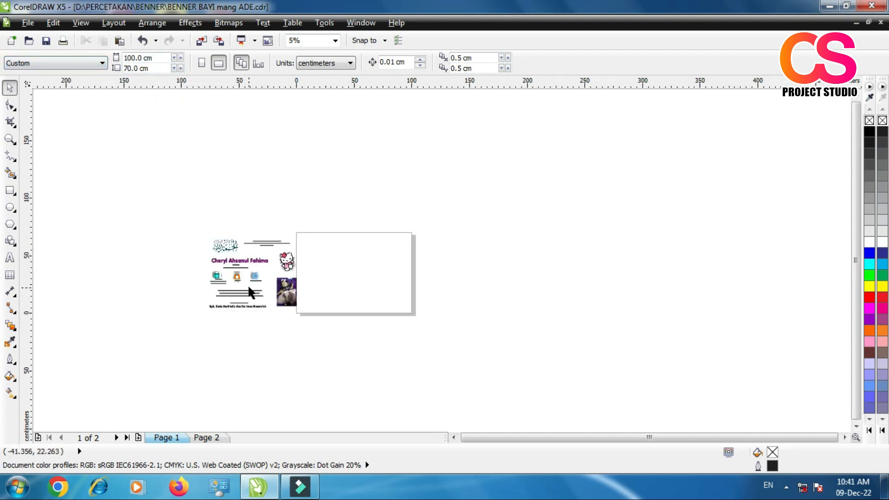
scroll(250, 283, up, 1)
drag(119, 153, 366, 361)
drag(326, 303, 272, 305)
click(447, 278)
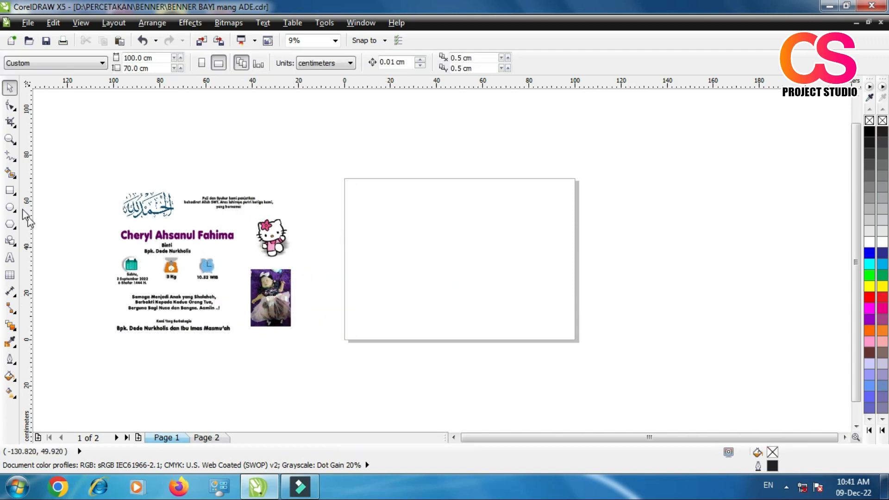
Step: Draw a rectangle about 101 × 70 cm covering the whole page
click(11, 191)
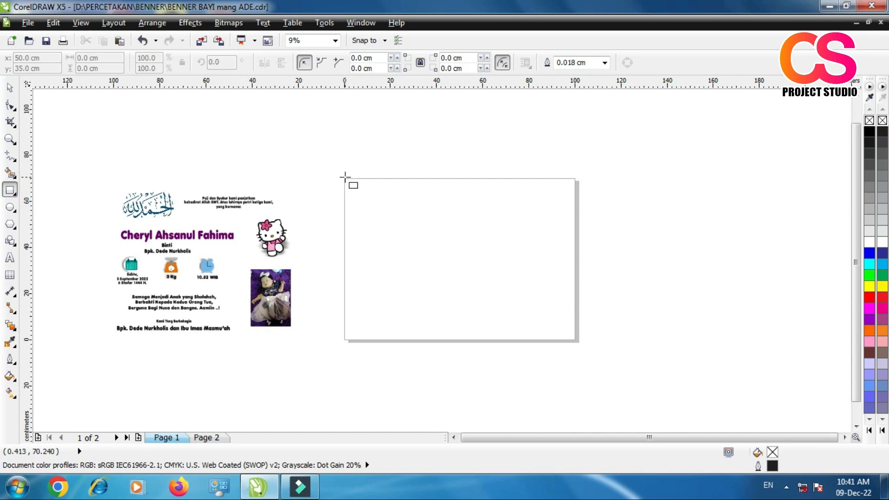
drag(343, 177, 578, 342)
click(10, 88)
click(392, 244)
Step: Set the page rectangle's size to exactly 100 × 70 cm
click(116, 58)
double_click(98, 59)
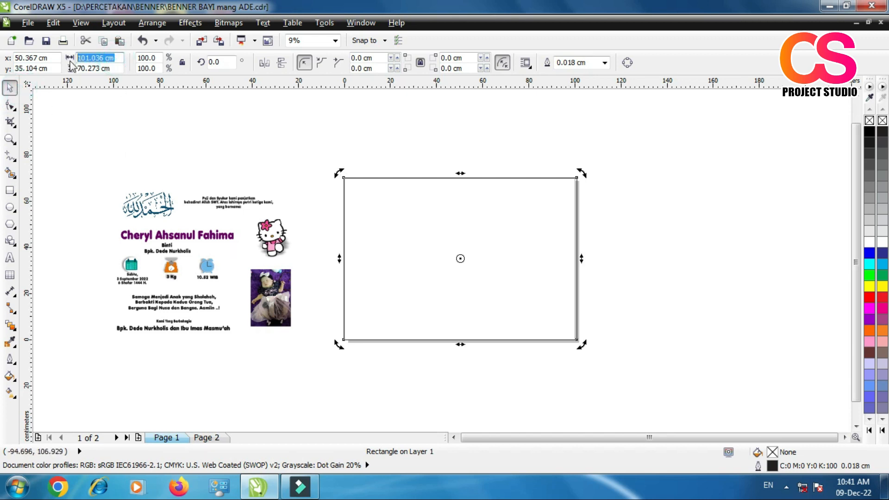
text(100)
double_click(100, 68)
text(70)
key(Return)
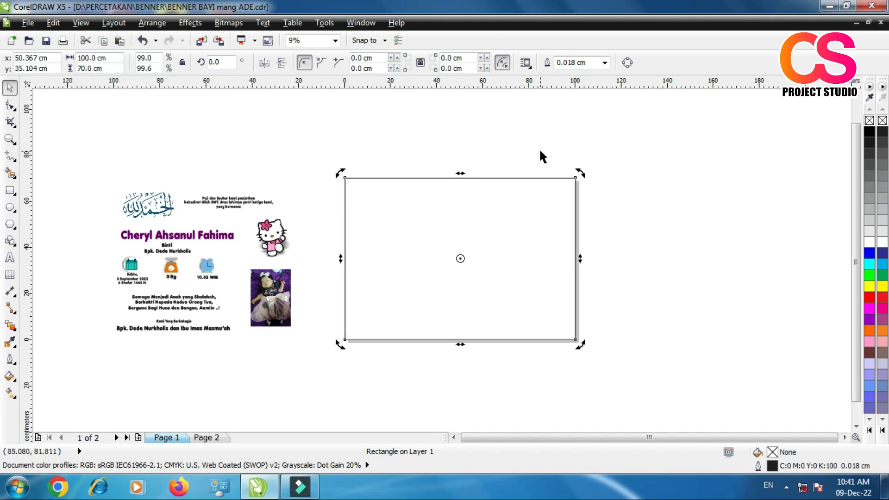
click(632, 211)
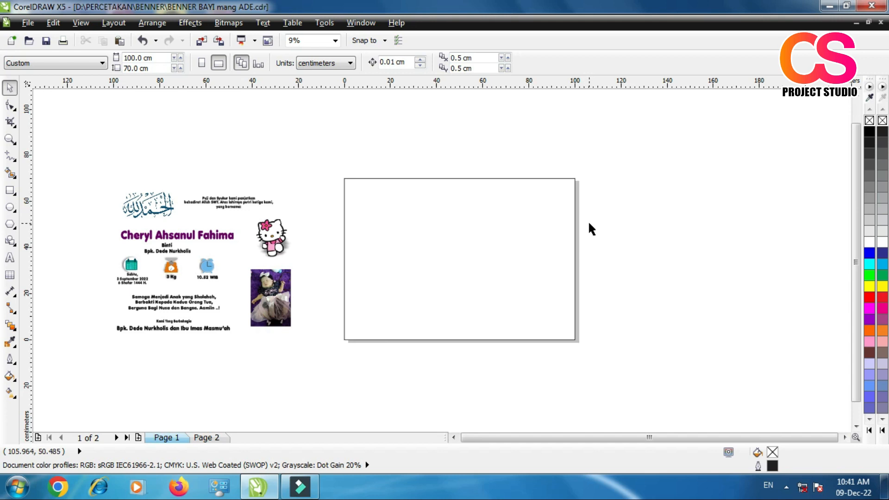
Step: Draw a second rectangle about 63 × 72 cm over the right part of the page, slightly overhanging the page's top, right and bottom edges
click(10, 138)
drag(315, 167, 602, 355)
click(9, 87)
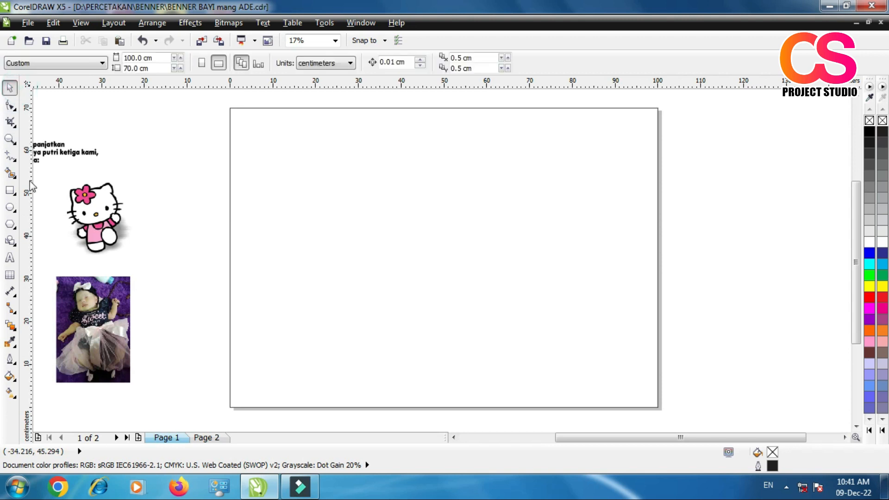
click(10, 190)
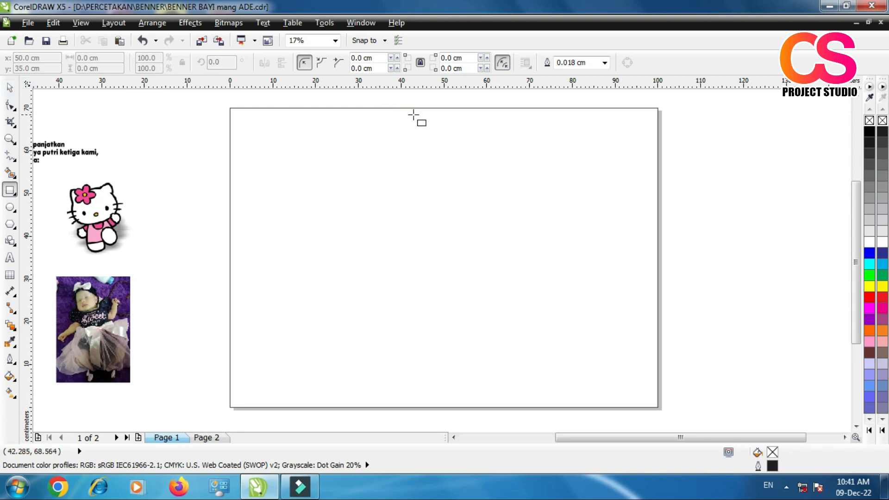
drag(397, 106, 665, 413)
drag(396, 107, 384, 101)
click(11, 87)
click(145, 106)
click(553, 247)
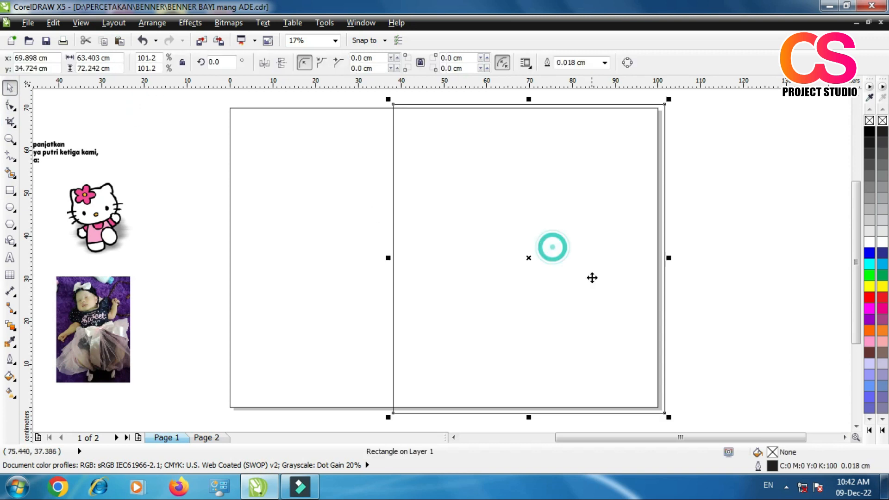
click(142, 151)
Step: Draw a circle about 13.3 cm across over the second rectangle's upper-left corner
click(10, 207)
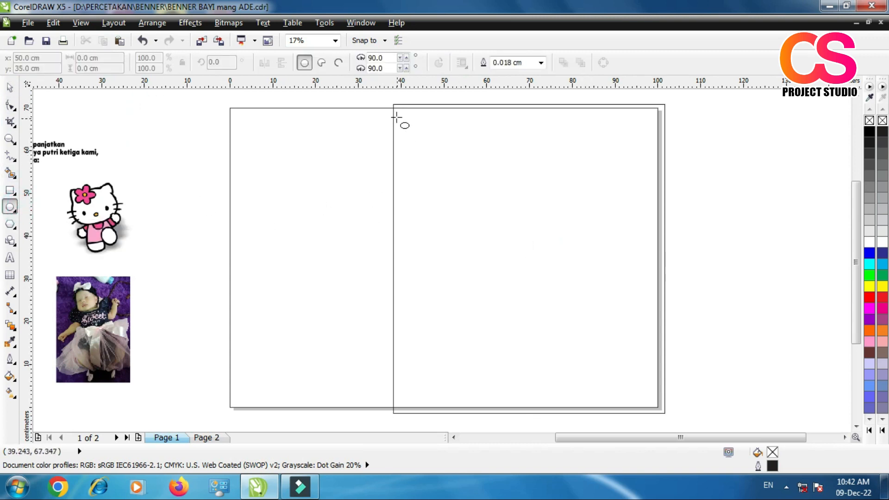
scroll(393, 107, up, 3)
scroll(392, 106, down, 1)
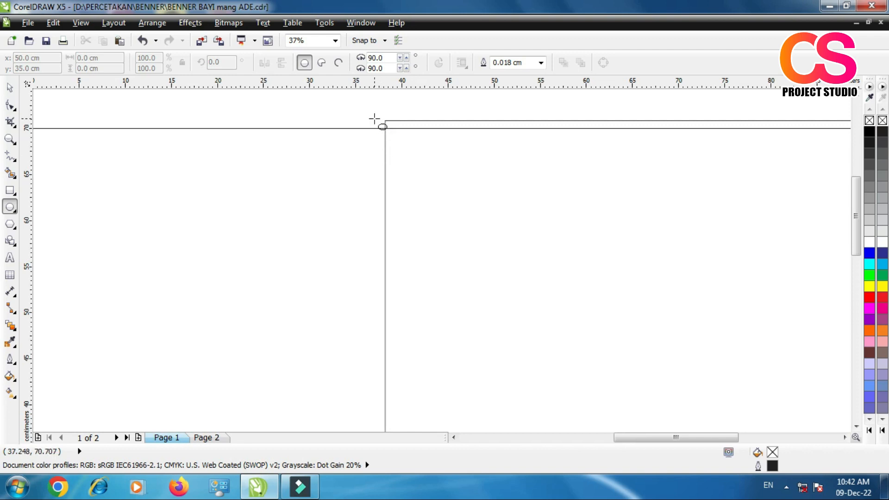
drag(343, 113, 464, 201)
key(space)
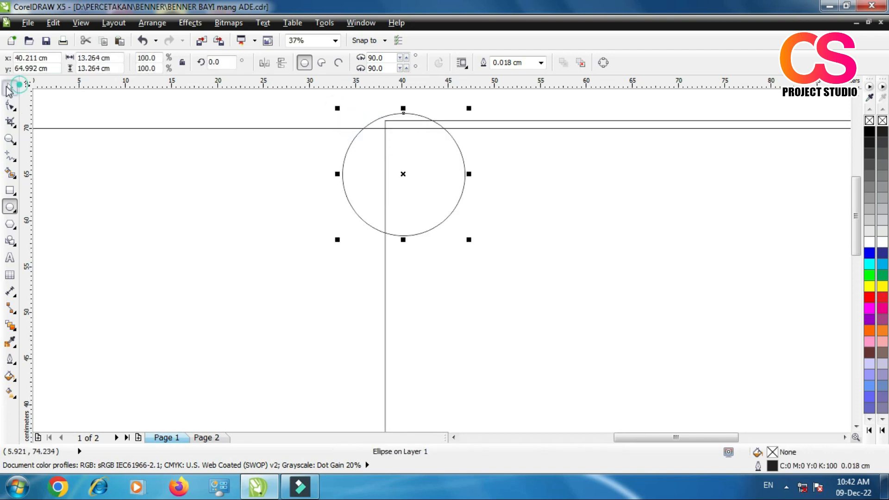
Step: Shrink the circle to about 6.65 cm across and centre it on the second rectangle's left edge near the page's top
scroll(381, 161, down, 1)
scroll(401, 139, up, 3)
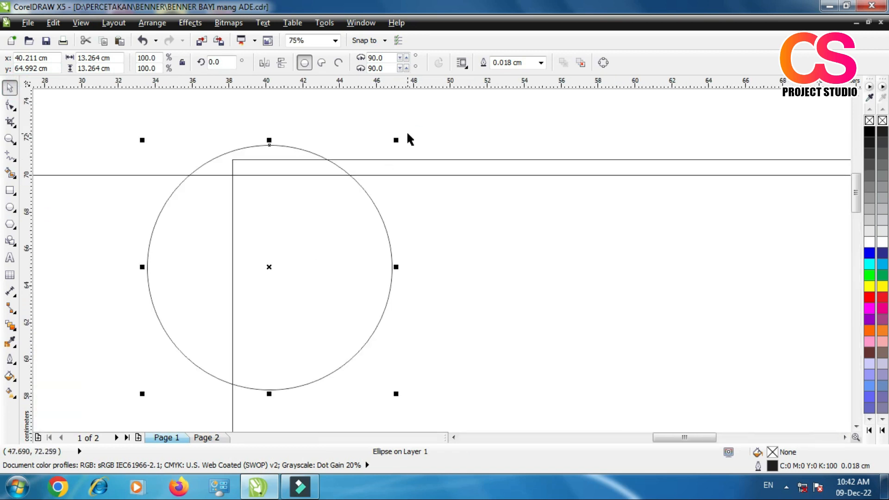
drag(396, 141, 328, 208)
drag(268, 274, 247, 224)
scroll(307, 169, down, 6)
scroll(312, 181, up, 3)
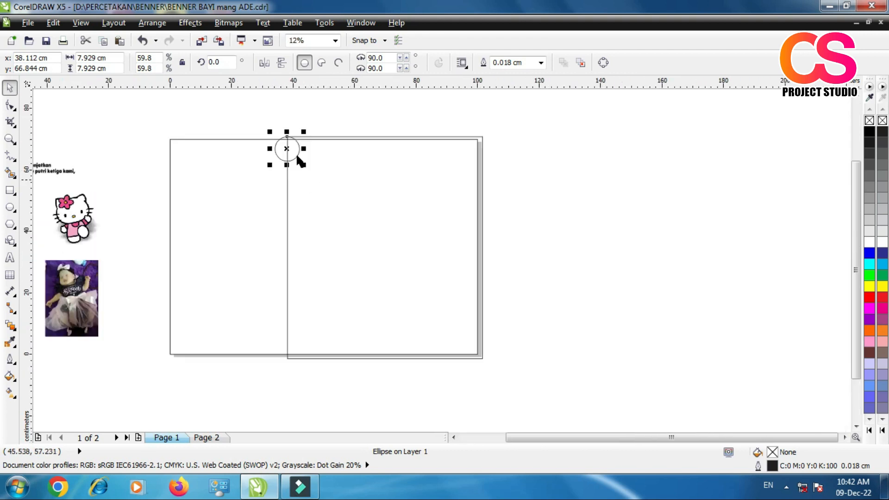
scroll(287, 149, up, 5)
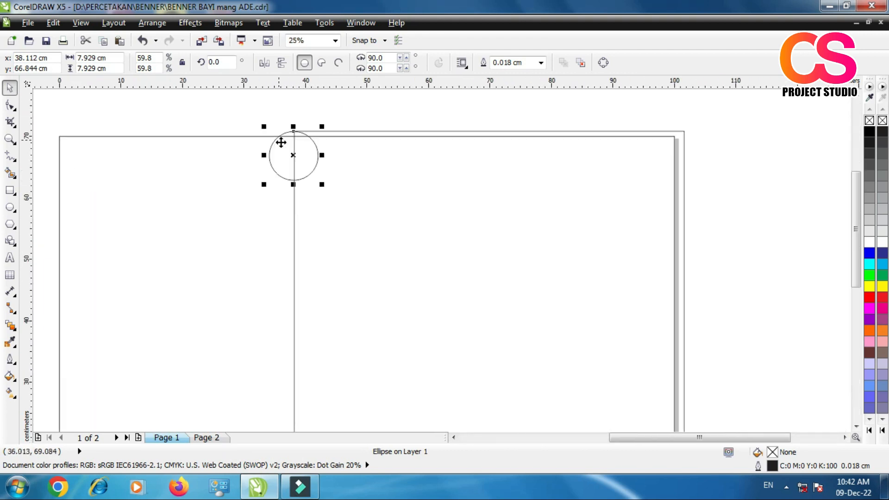
scroll(294, 146, down, 1)
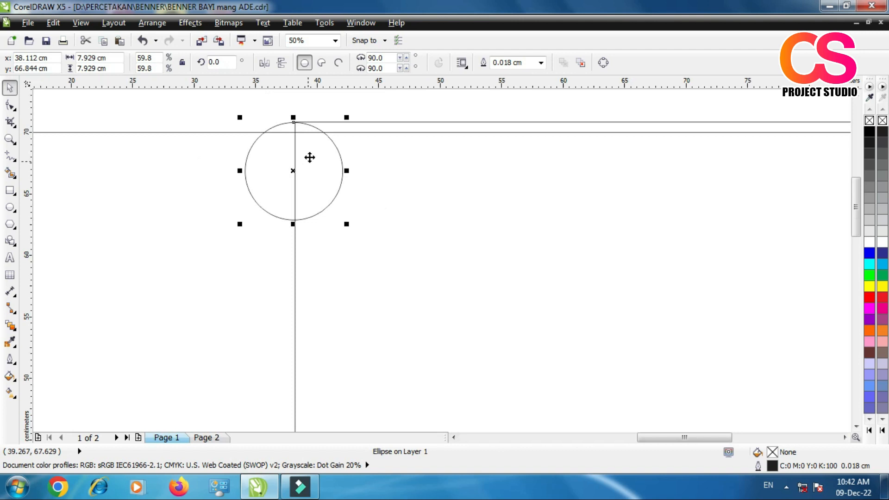
drag(347, 224, 339, 223)
scroll(305, 171, up, 1)
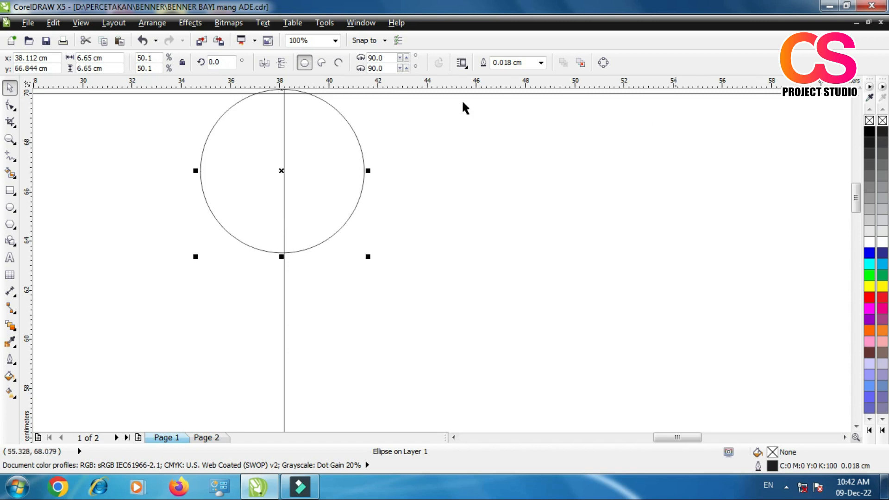
Step: Use the Position transformation to place 1 copy of the circle directly below it, offset 0 cm horizontally and -6.65 cm vertically
click(358, 24)
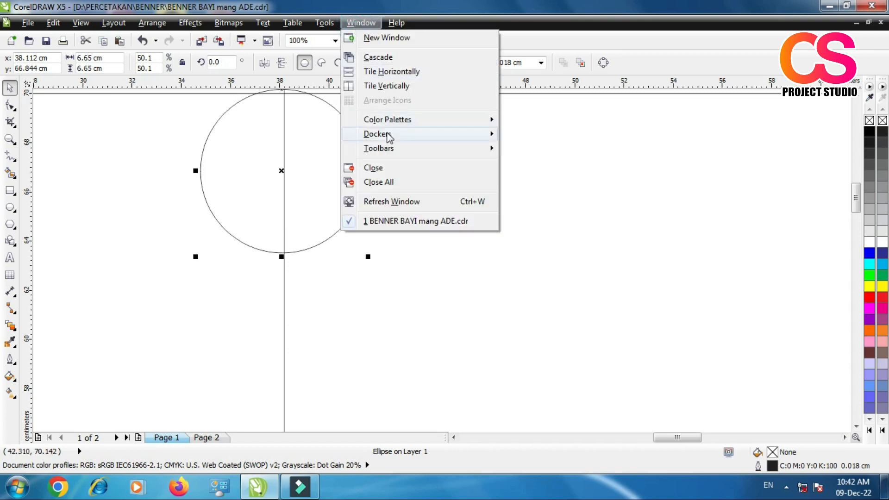
mouse_move(387, 136)
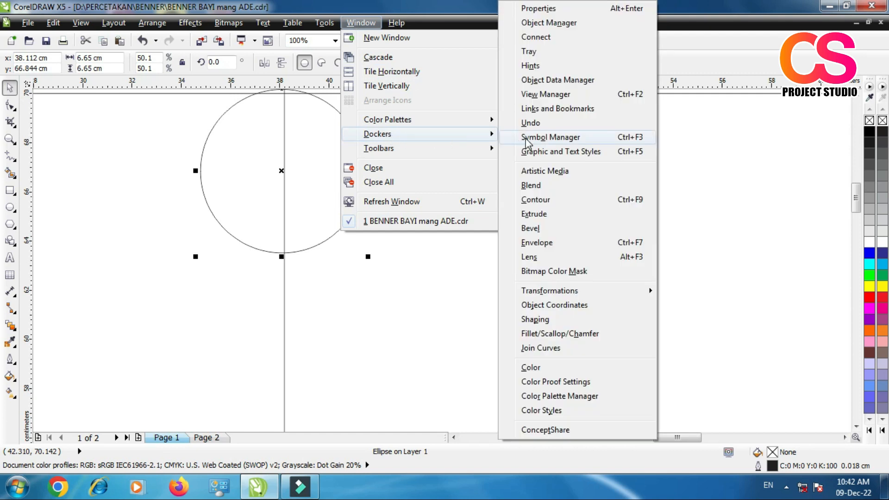
click(571, 291)
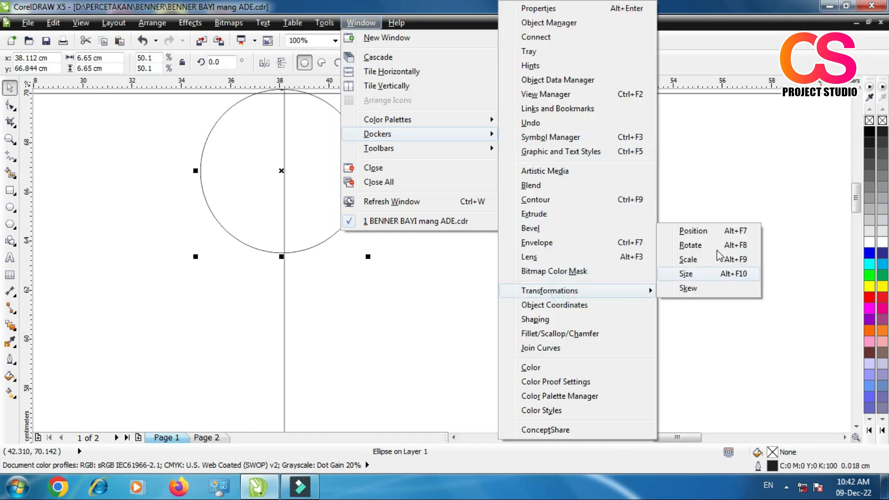
click(693, 231)
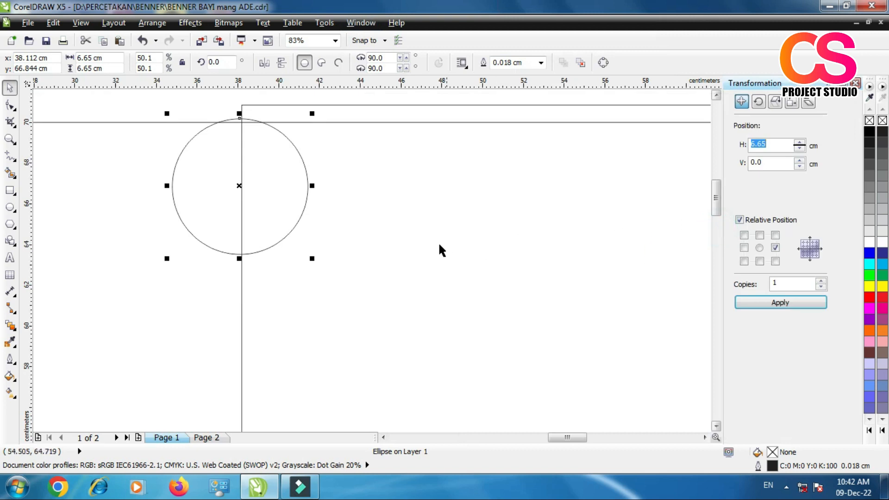
click(741, 101)
click(759, 261)
click(775, 283)
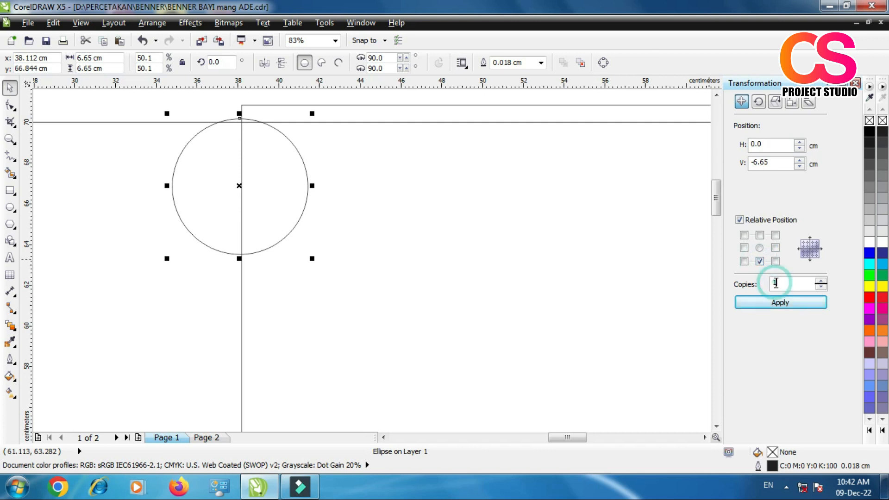
click(788, 304)
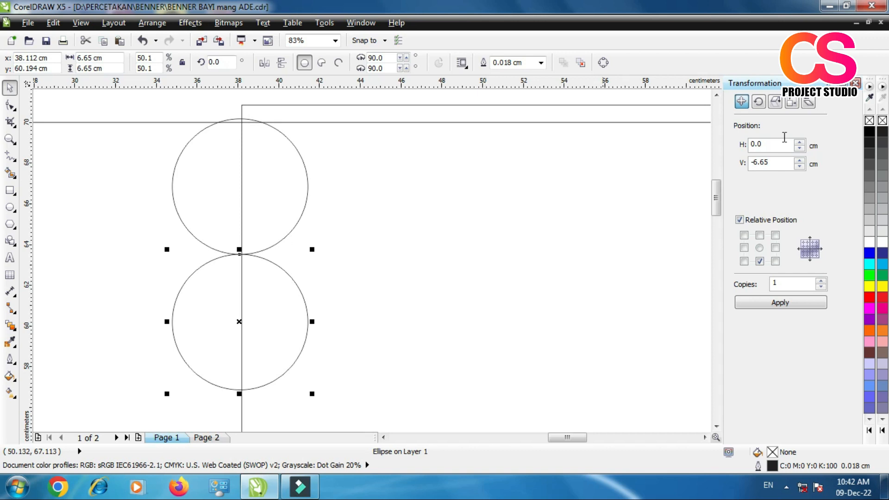
click(357, 197)
scroll(258, 200, down, 1)
scroll(259, 207, down, 2)
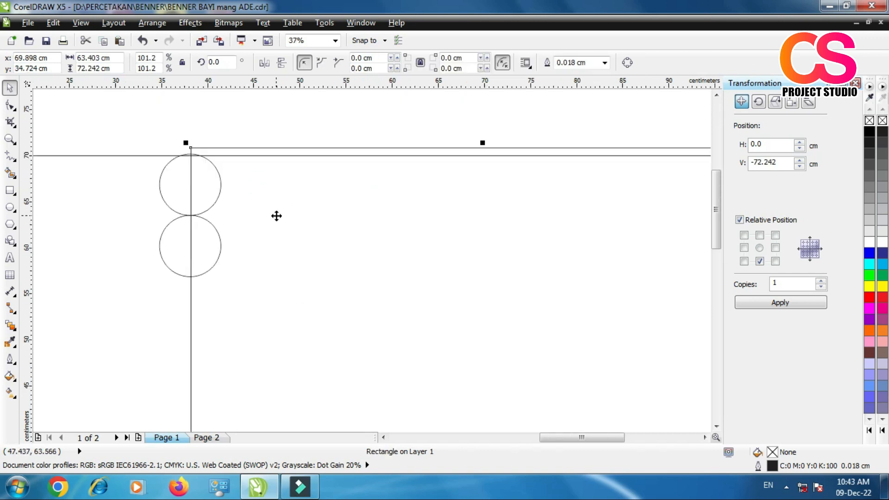
scroll(183, 253, down, 1)
scroll(176, 258, up, 1)
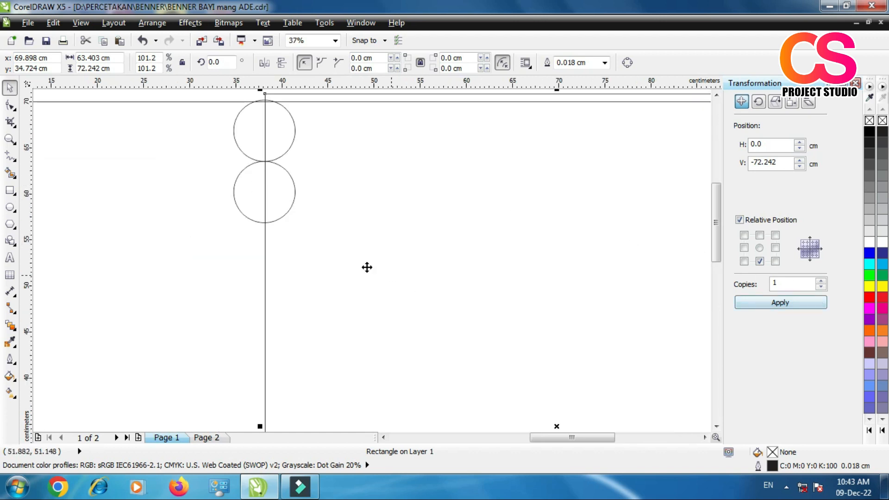
Step: Repeat the -6.65 cm vertical copy from the lower circle until a column of 11 circles runs down to the page's bottom edge
click(281, 207)
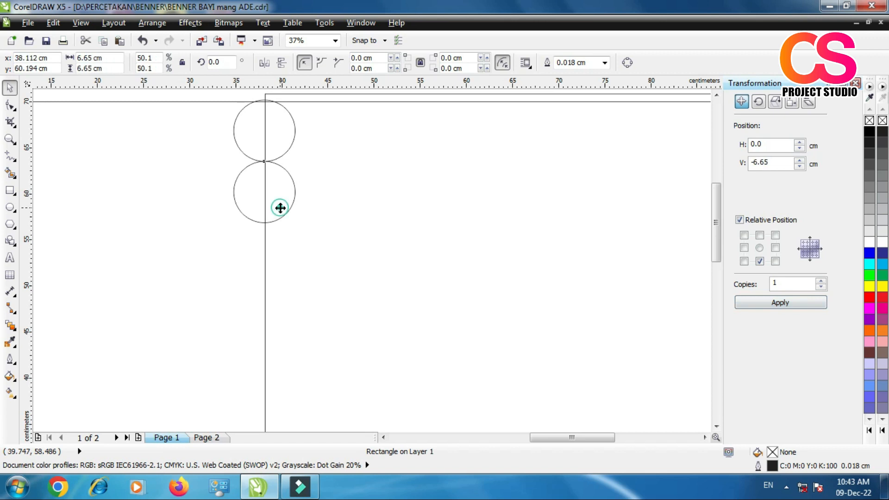
click(790, 305)
click(790, 305)
click(790, 305)
scroll(483, 250, down, 1)
scroll(472, 277, down, 3)
scroll(474, 257, up, 3)
click(771, 304)
click(770, 301)
click(770, 301)
click(770, 302)
click(770, 304)
click(770, 304)
click(528, 399)
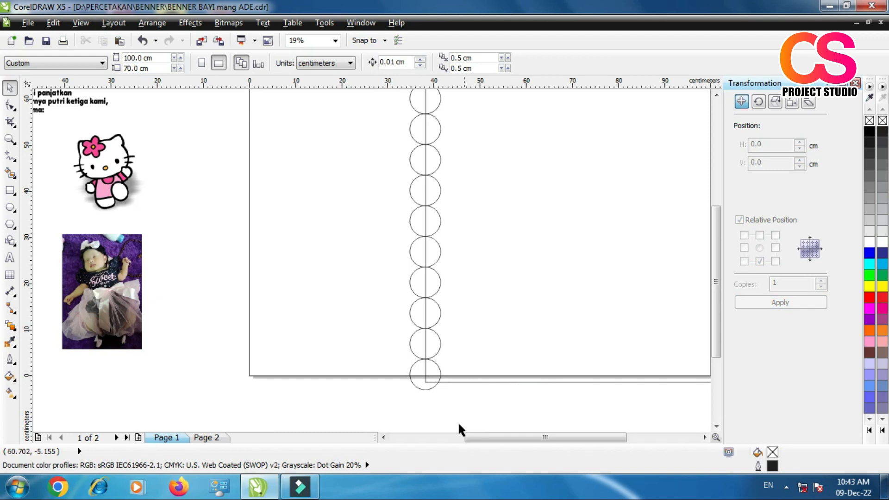
Step: Select the right rectangle with all its edge circles and shrink them together about their centre to about 62.9 × 69.5 cm
scroll(445, 377, down, 2)
drag(394, 201, 612, 377)
scroll(496, 352, up, 2)
scroll(450, 332, down, 2)
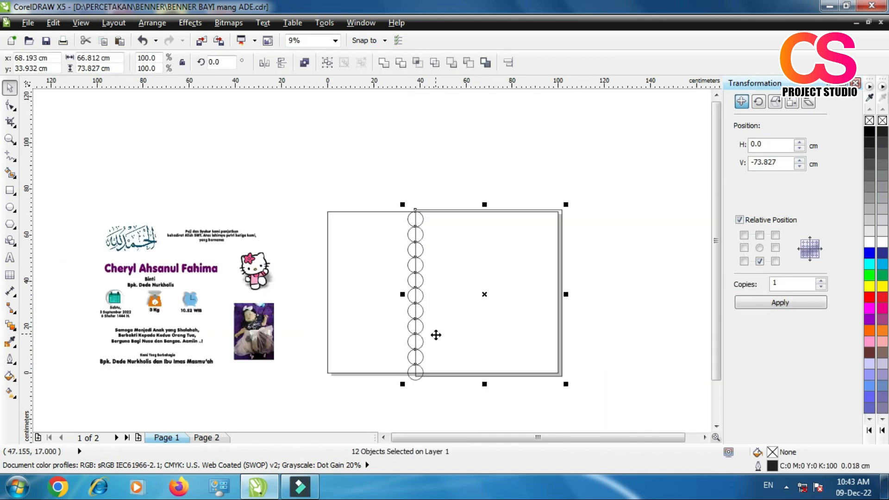
scroll(530, 372, up, 2)
drag(599, 394, 590, 393)
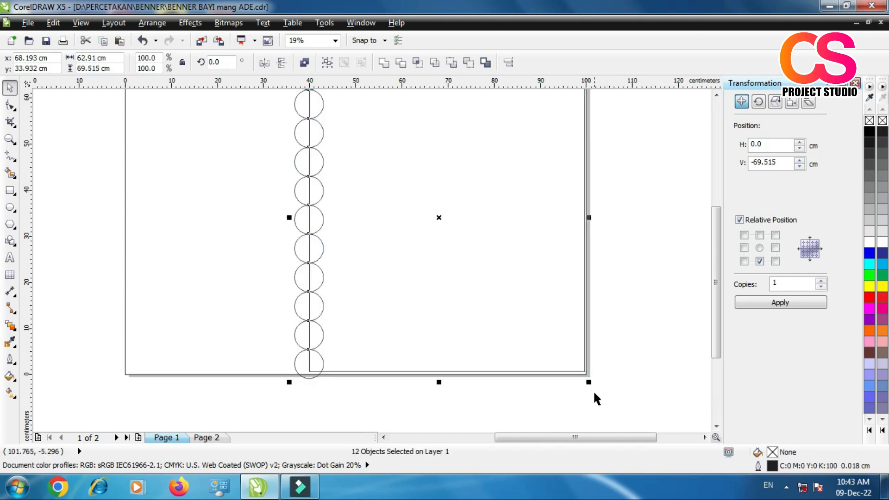
Step: Stretch only the right rectangle downward past the page's bottom edge to a height of about 69.75 cm, undoing the extra corner resize
click(601, 388)
click(444, 373)
mouse_move(444, 373)
mouse_down()
mouse_move(440, 384)
mouse_move(448, 383)
mouse_move(433, 380)
mouse_up()
scroll(433, 380, down, 2)
scroll(407, 216, up, 2)
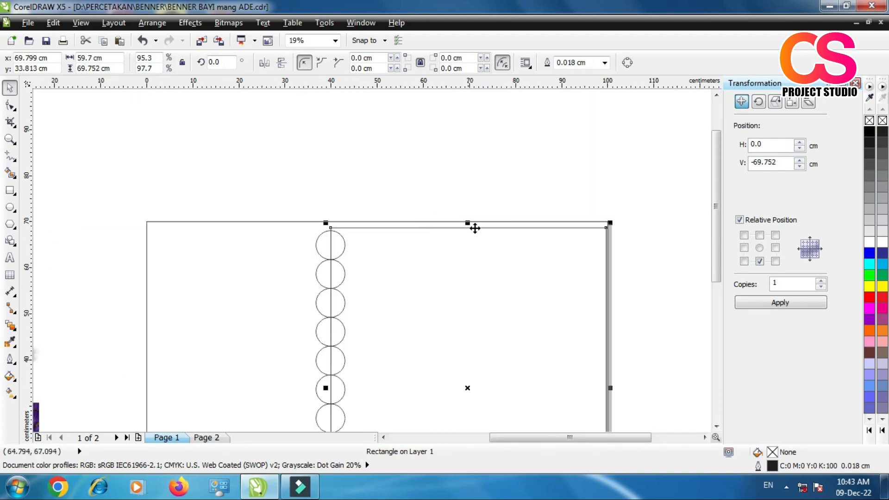
scroll(474, 227, up, 2)
drag(184, 222, 167, 212)
key(ctrl+z)
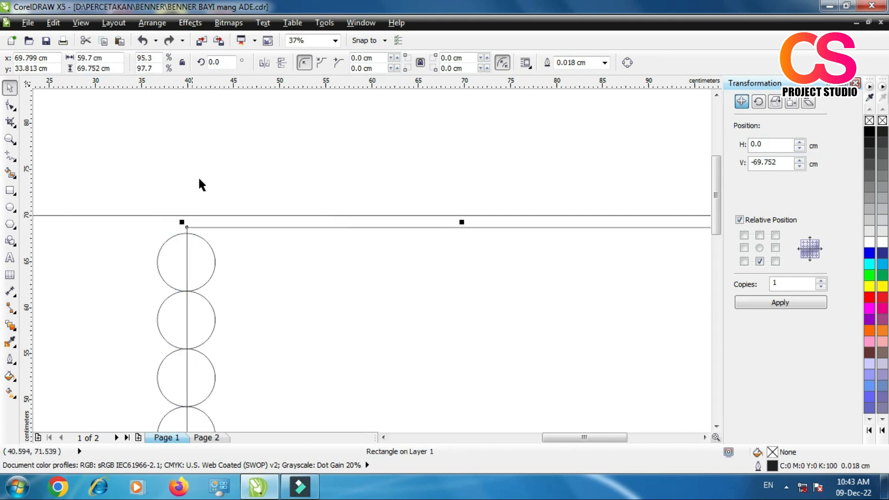
Step: Scale the right rectangle and circle column together to about 64.1 × 71.1 cm so they slightly overlap the page's top and bottom edges
scroll(202, 162, down, 4)
mouse_move(195, 153)
mouse_down()
mouse_move(229, 247)
mouse_move(439, 401)
mouse_up()
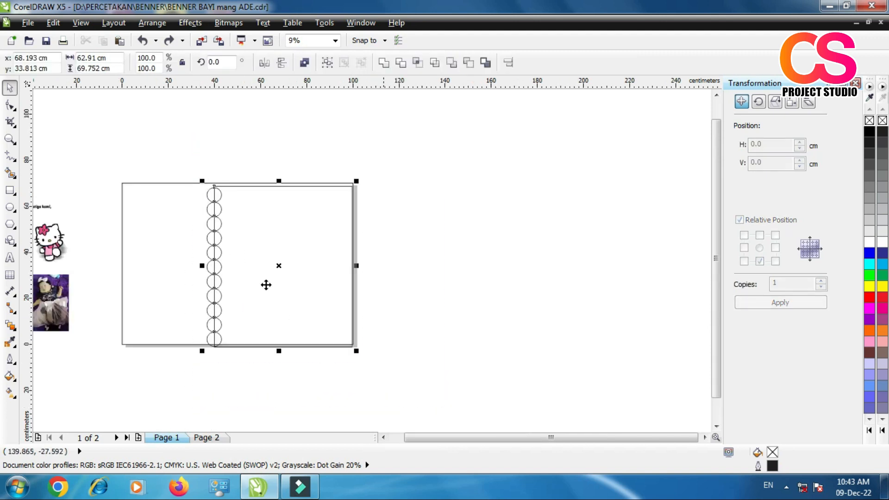
scroll(187, 163, up, 2)
drag(239, 241, 210, 222)
scroll(304, 227, down, 4)
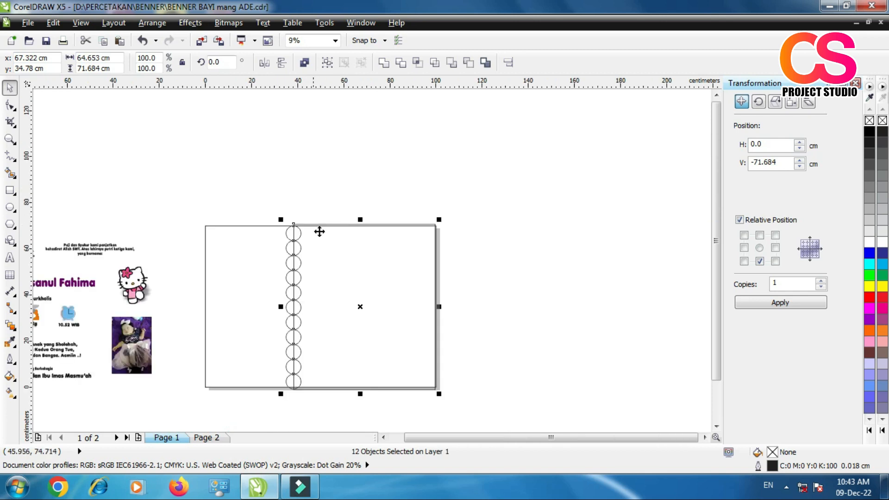
scroll(290, 394, up, 2)
drag(260, 370, 264, 368)
scroll(261, 376, down, 2)
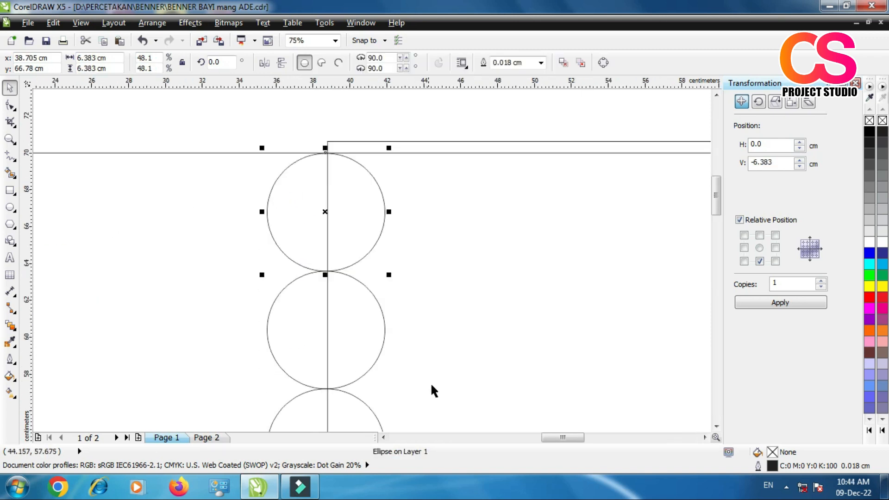
Step: Copy one of the edge circles to just above the page and shrink the copy to about 3.07 cm across
scroll(430, 385, down, 1)
drag(381, 288, 323, 204)
click(342, 226)
drag(347, 176, 333, 187)
click(369, 200)
click(314, 209)
scroll(313, 189, down, 4)
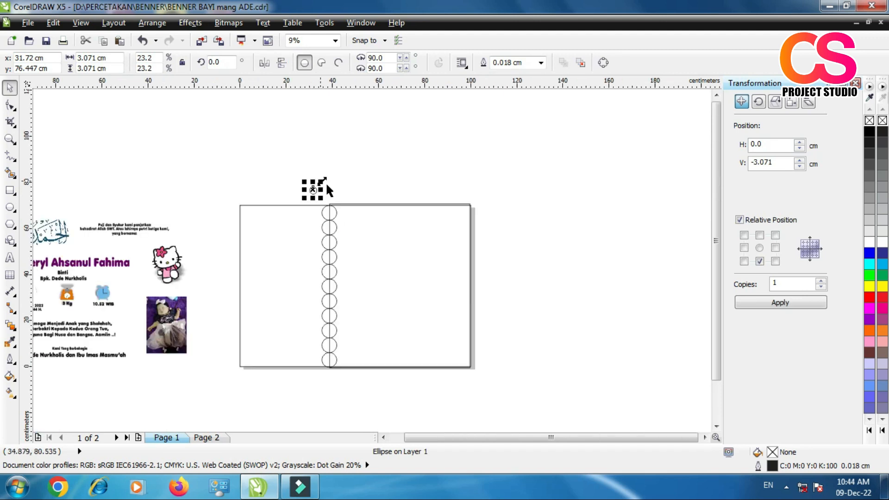
click(330, 194)
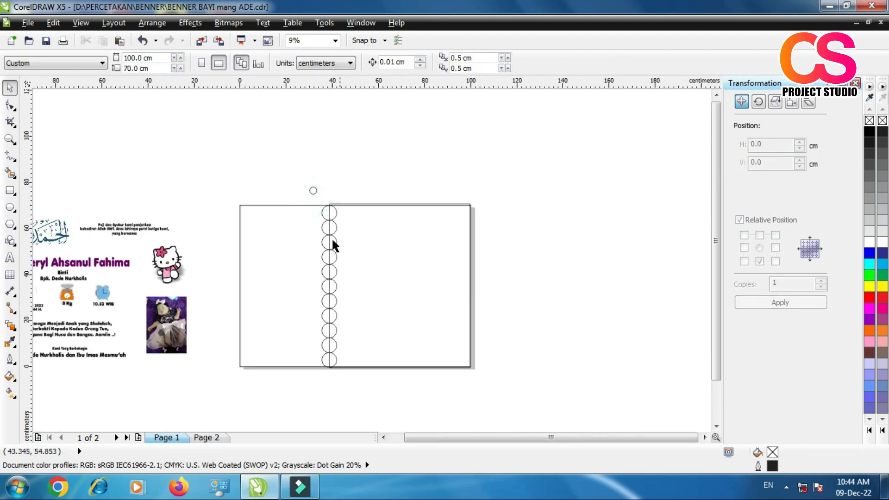
Step: Weld the right rectangle and its column of circles into one scalloped shape, excluding the small circle above the page
scroll(337, 253, up, 2)
scroll(358, 185, down, 2)
drag(325, 167, 499, 340)
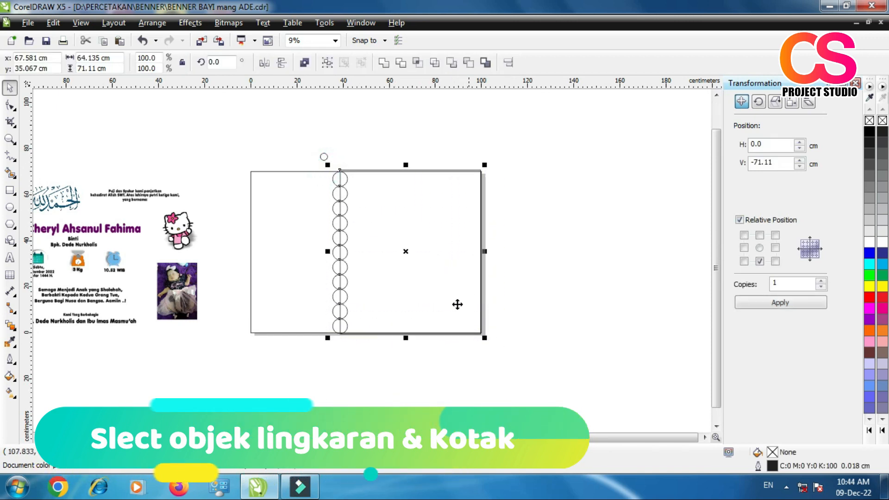
scroll(371, 199, up, 2)
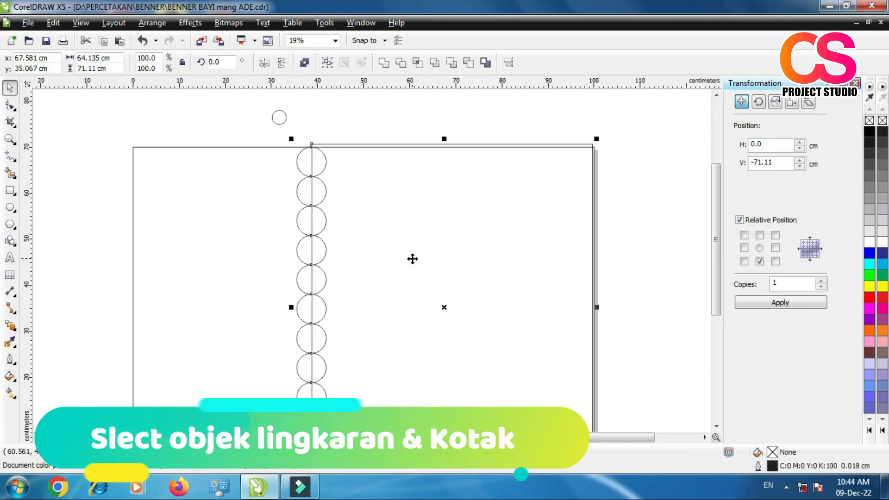
click(384, 63)
click(413, 100)
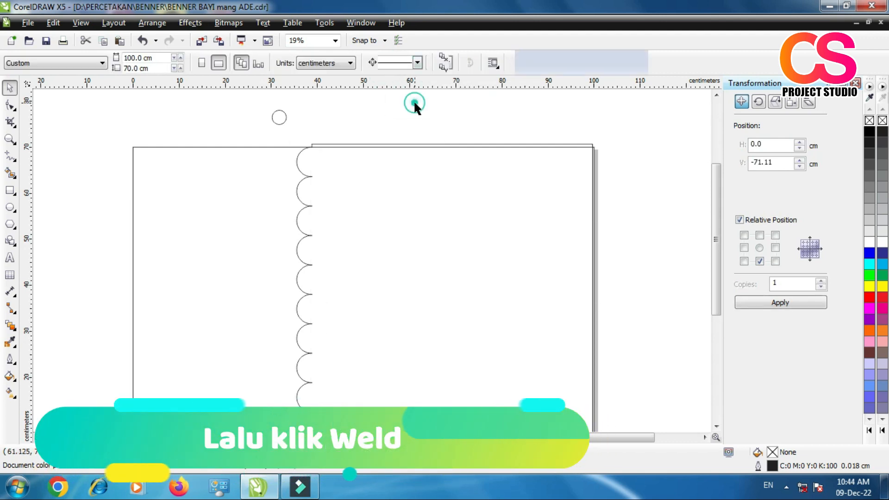
Step: Move the small circle to the centre of the topmost scallop
scroll(277, 117, up, 2)
drag(294, 136, 346, 206)
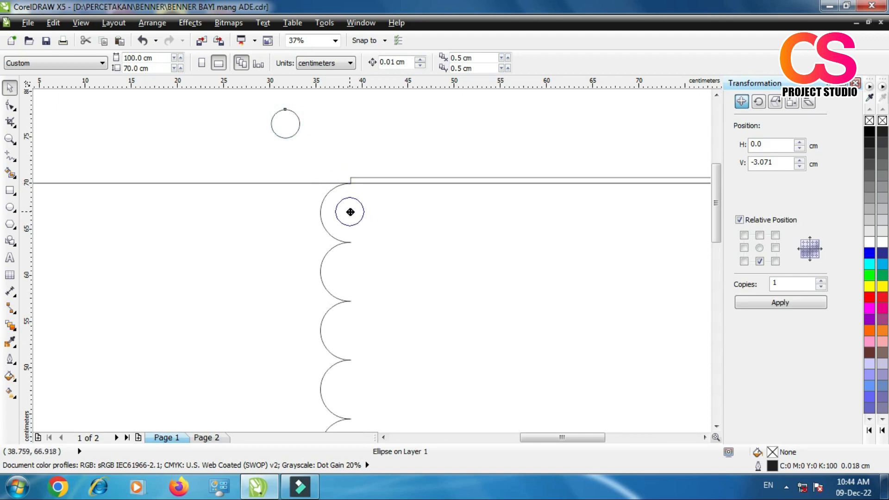
drag(351, 212, 351, 213)
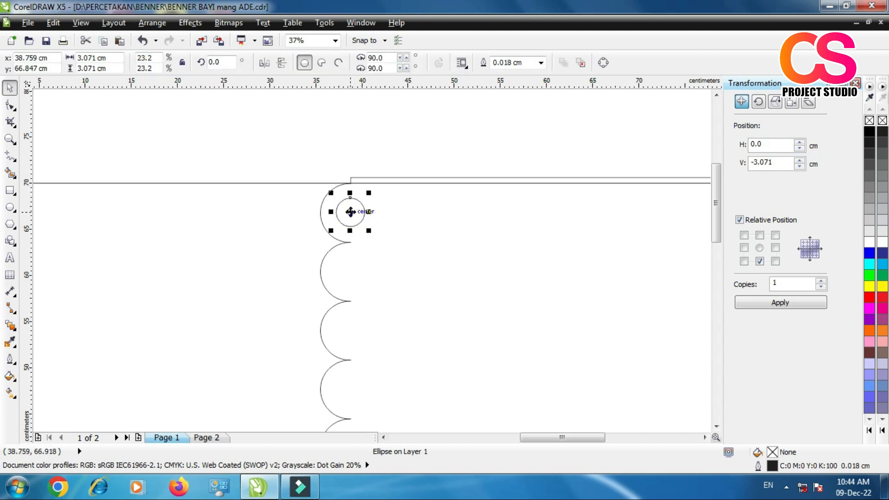
Step: Copy the small circle about 6.35 cm down into the next scallop and repeat the duplication until every scallop has one
drag(350, 212, 351, 271)
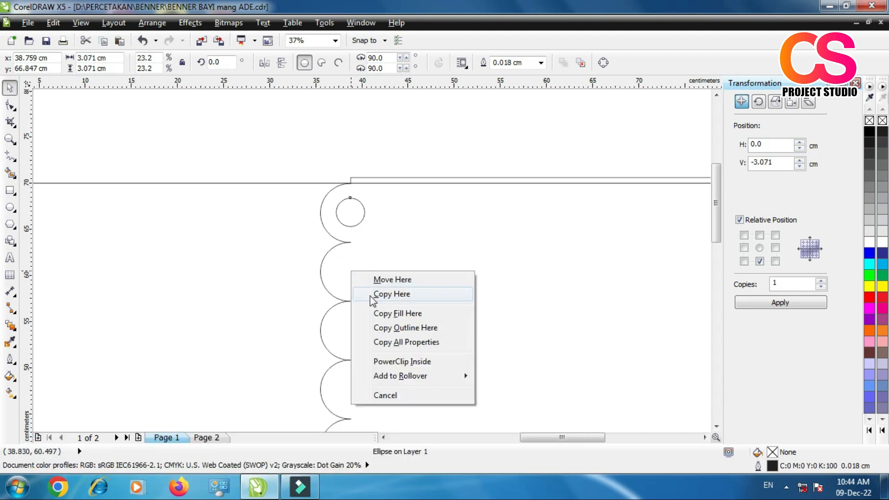
click(370, 295)
key(ctrl+r)
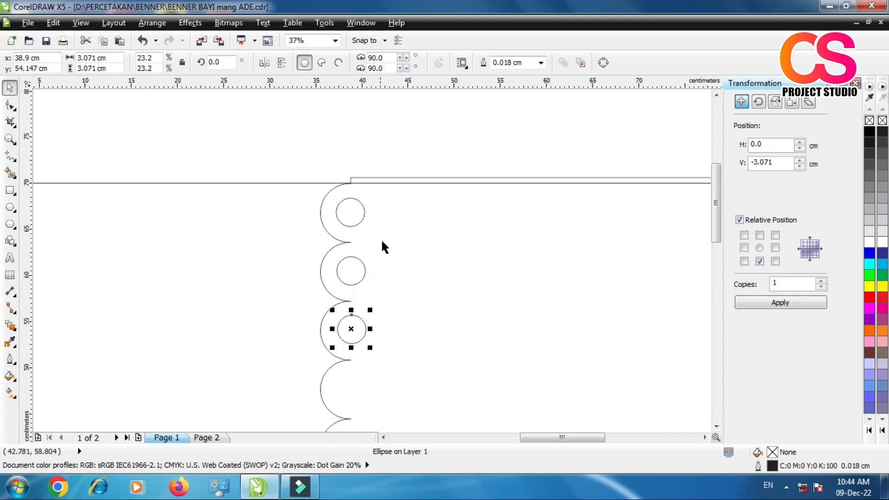
scroll(381, 238, down, 4)
scroll(393, 284, up, 2)
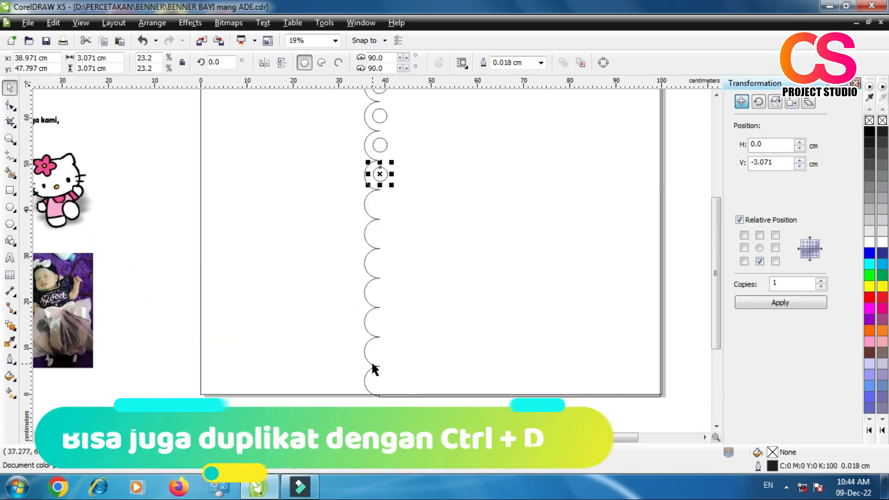
key(ctrl+r)
key(ctrl+r)
key(ctrl+r)
key(ctrl+r)
key(ctrl+r)
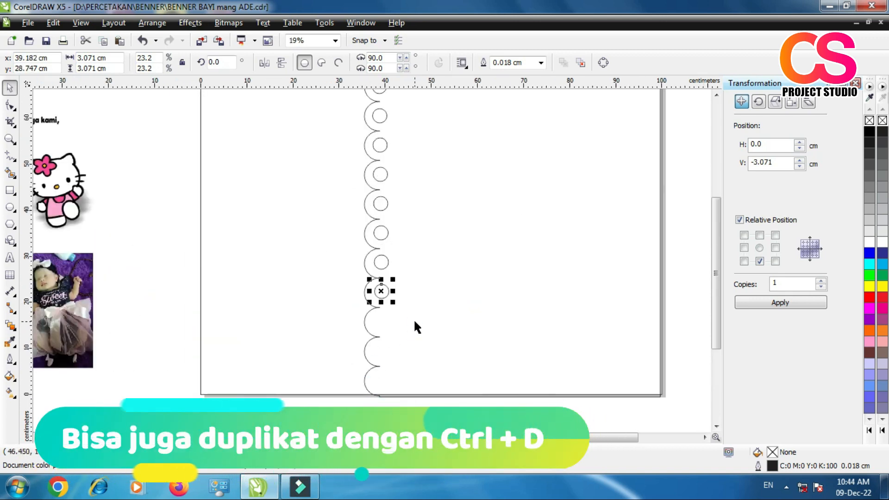
key(ctrl+r)
key(ctrl+r)
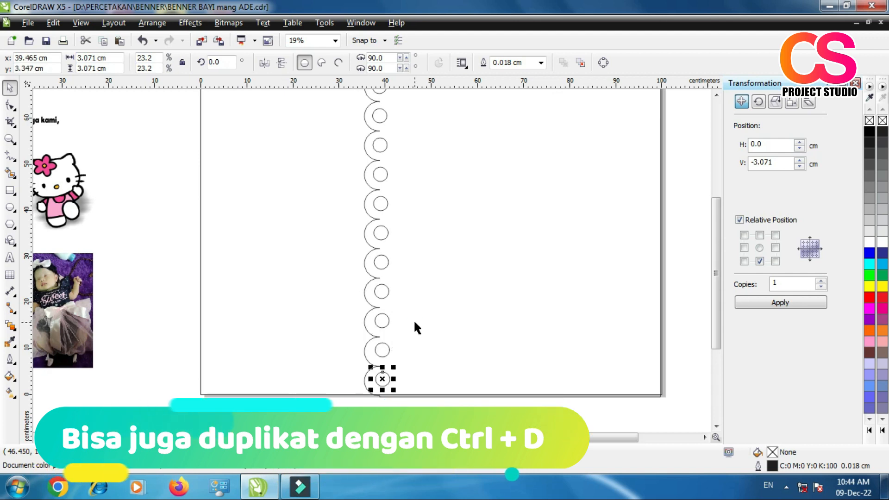
scroll(418, 322, down, 2)
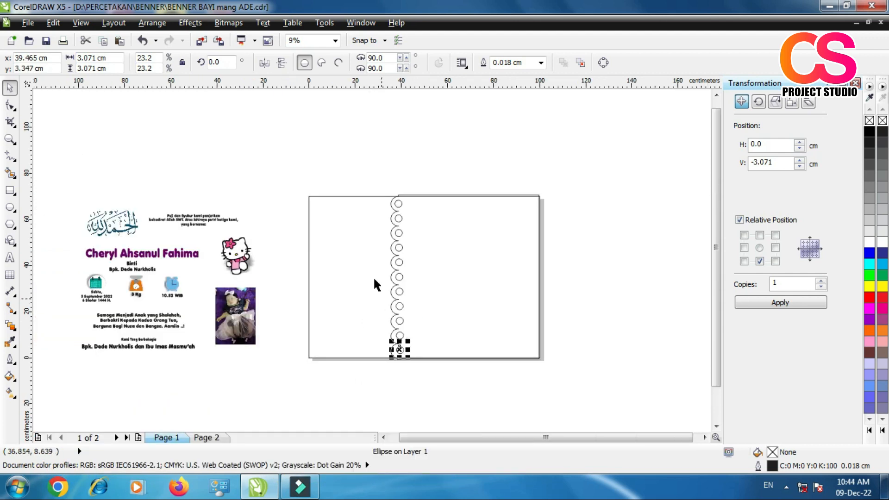
Step: Select all 11 small circles and align their centres on one vertical line
click(17, 139)
drag(351, 179, 468, 384)
click(15, 91)
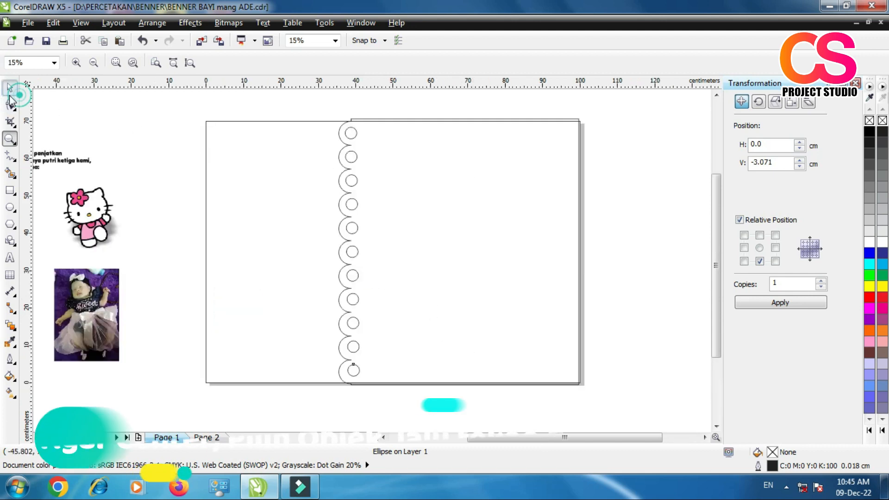
click(279, 110)
drag(287, 108, 419, 389)
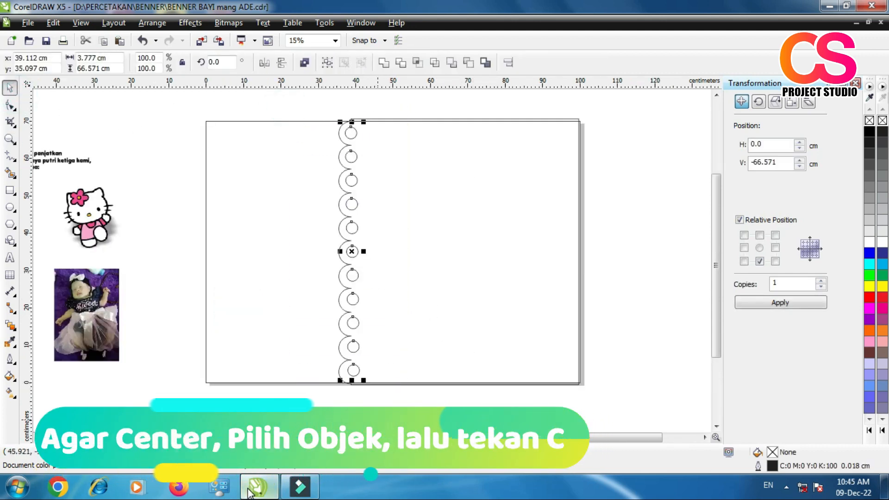
click(641, 311)
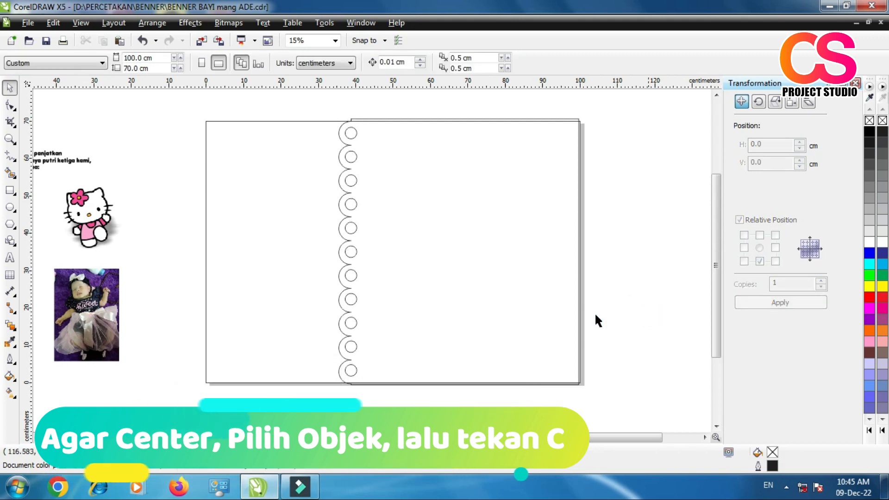
Step: Trim the scalloped shape with the 11 small circles to punch a hole in each scallop
drag(297, 111, 402, 404)
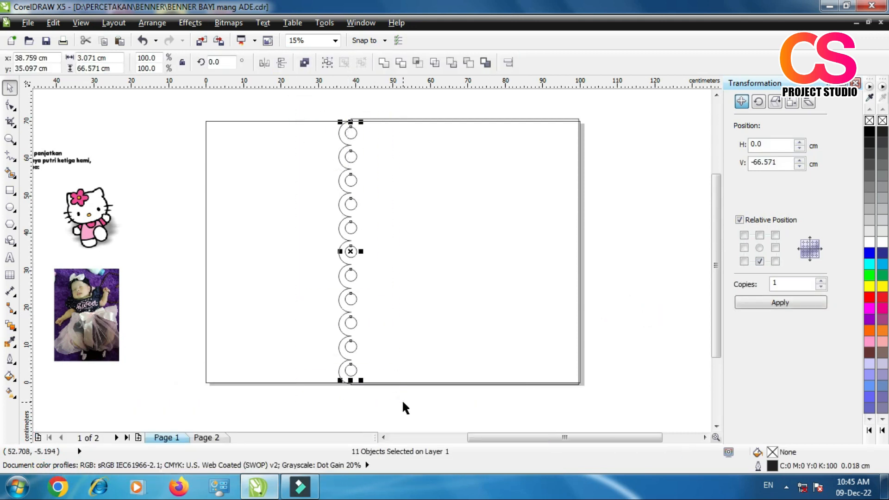
shift+click(404, 143)
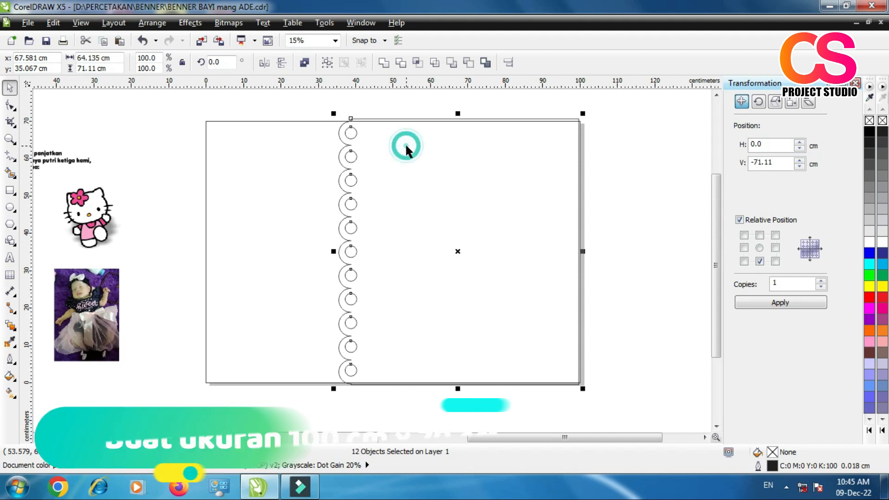
click(401, 64)
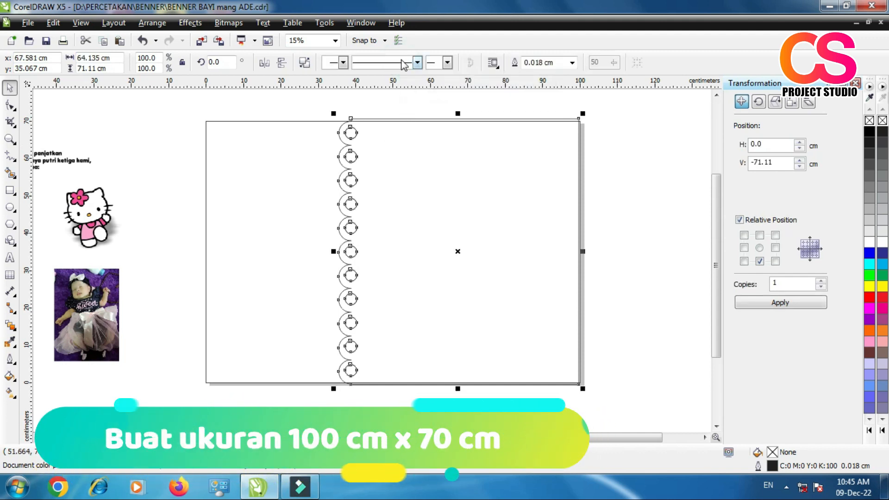
click(651, 235)
Step: Move the 11 small trimming circles out of the holes and delete them
drag(290, 106, 395, 384)
drag(346, 251, 300, 256)
right_click(305, 229)
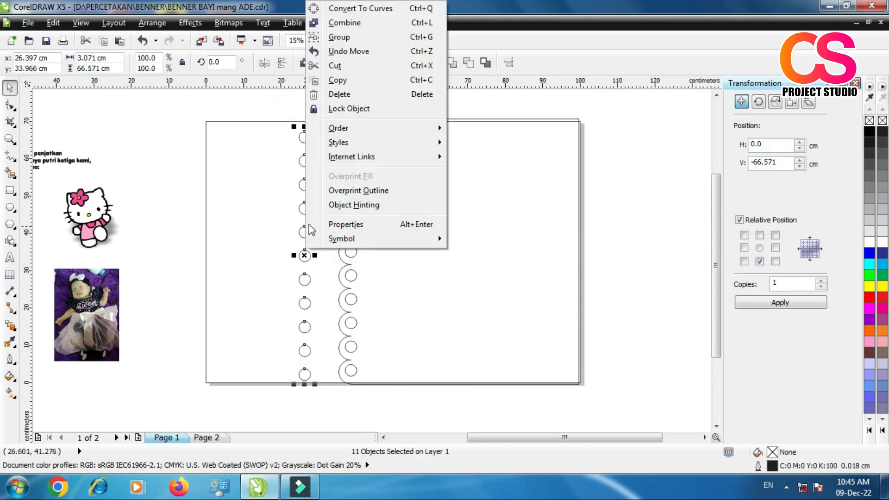
click(343, 94)
click(593, 205)
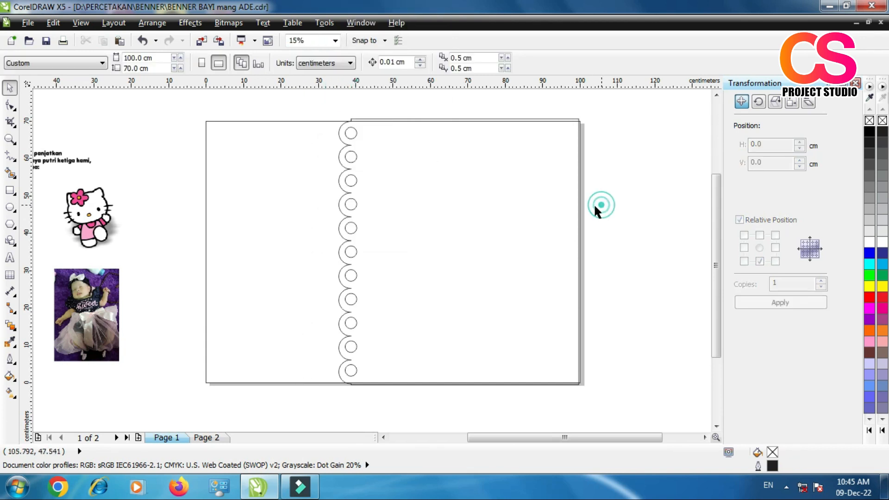
Step: Fill the perforated scalloped shape with white (#FFFFFF)
click(474, 214)
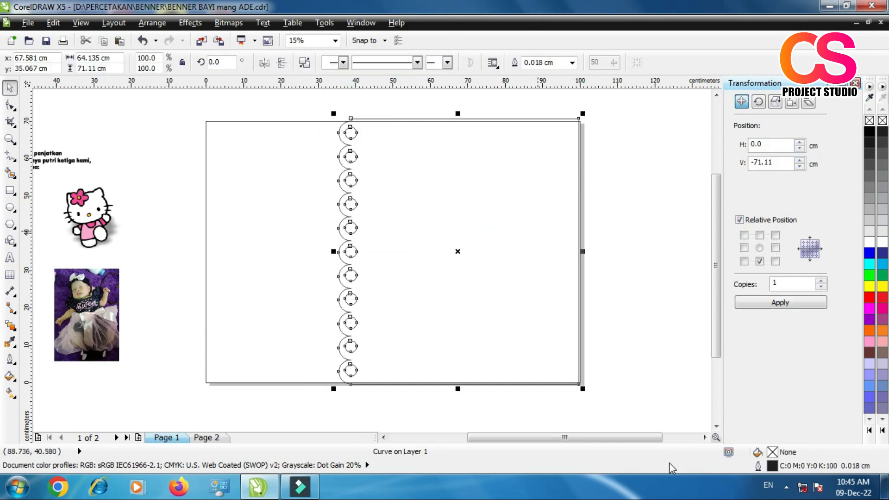
click(869, 242)
click(685, 257)
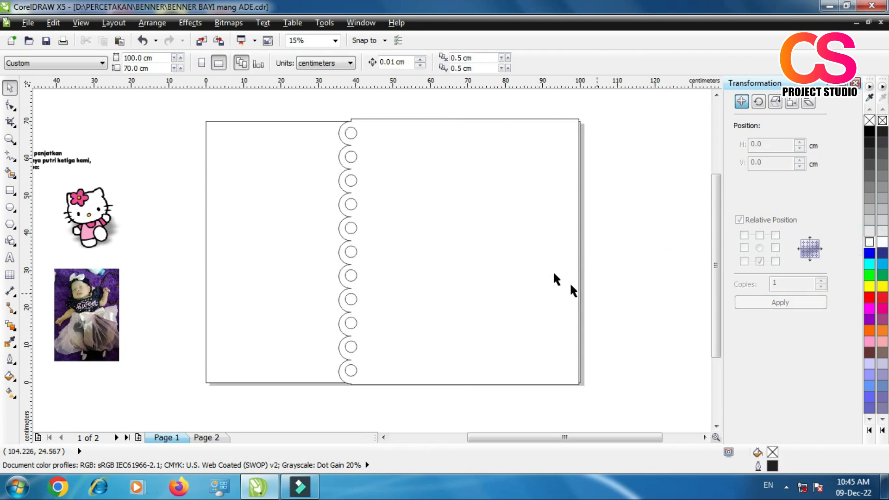
Step: Place a copy of the white scalloped shape about 7.7 cm right and 2.3 cm down, and select the original behind it
click(454, 232)
drag(392, 199, 420, 208)
click(448, 230)
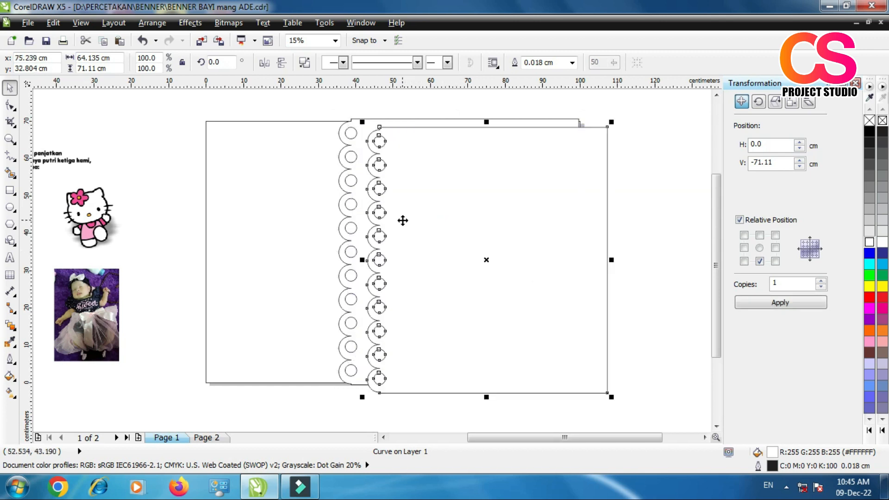
click(397, 106)
click(408, 157)
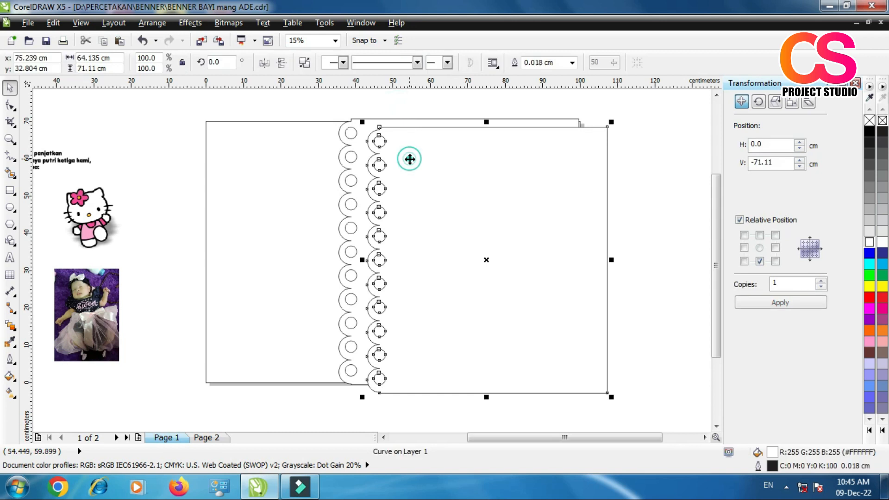
click(357, 188)
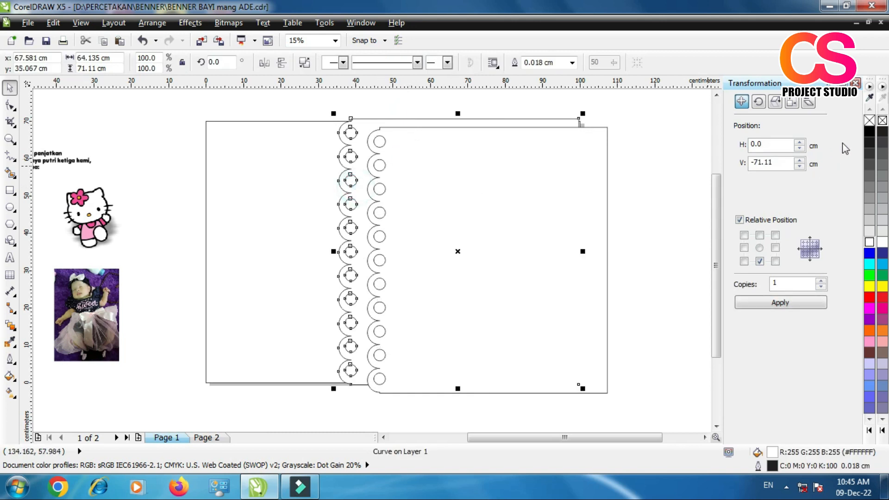
Step: Fill the rear scalloped shape with black and overlay the white copy, offset about 0.4 cm right and 0.15 cm up
click(870, 132)
click(655, 159)
drag(471, 260, 453, 253)
scroll(364, 156, up, 2)
drag(471, 206, 412, 209)
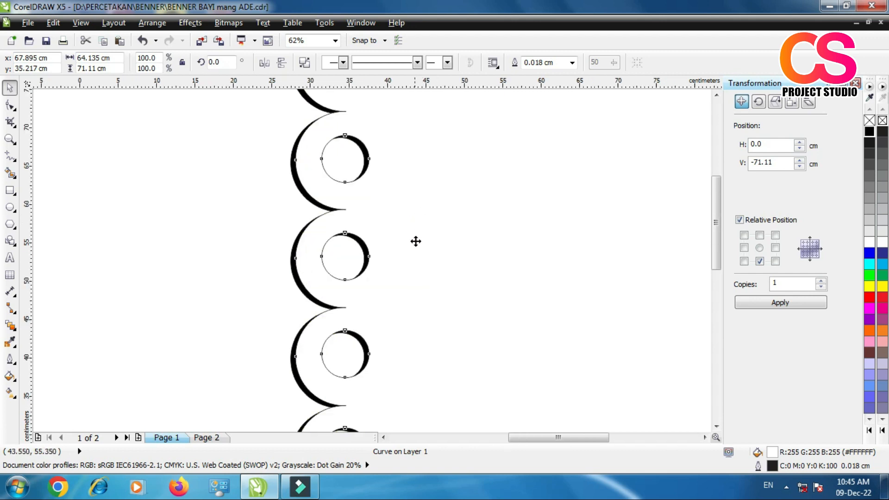
scroll(416, 241, down, 1)
scroll(409, 239, up, 1)
drag(407, 245, 408, 246)
scroll(368, 222, down, 2)
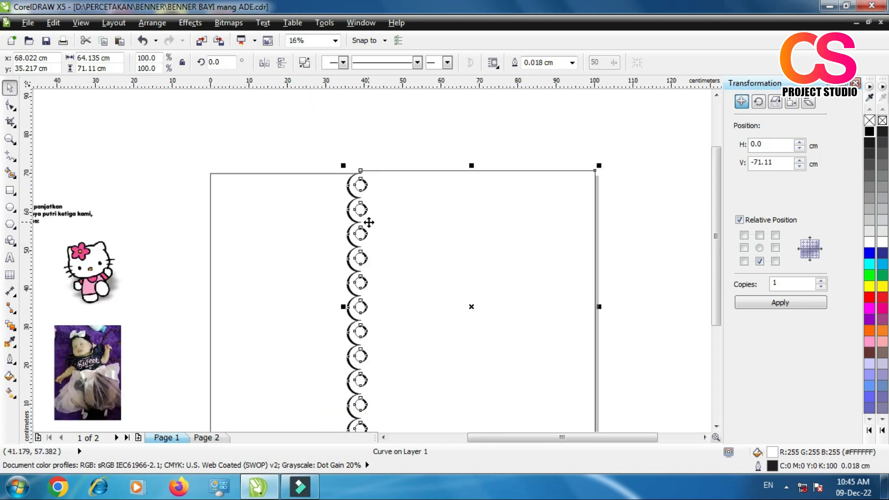
scroll(386, 212, down, 1)
scroll(412, 237, up, 1)
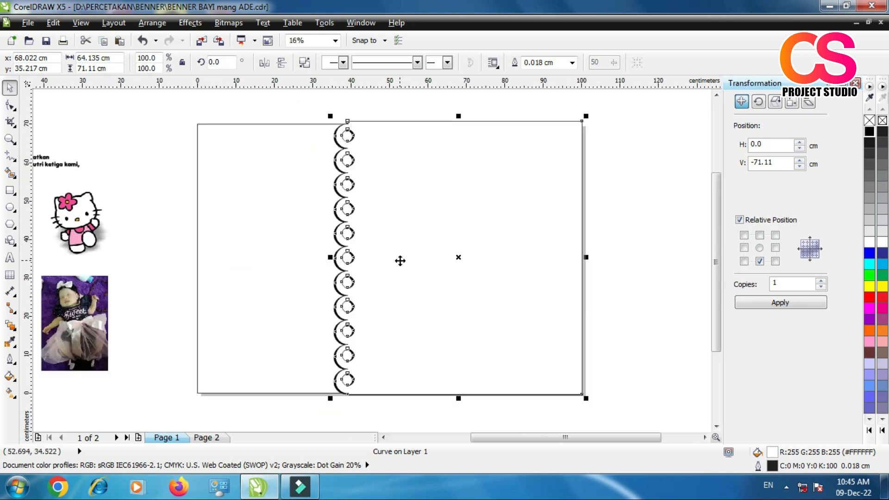
Step: Import depositphotos_14521911-stock-illustration-3d-white-ornament-in-arabic from the Beground folder and place it about 65.9 cm square over the scalloped shape
click(260, 145)
click(202, 40)
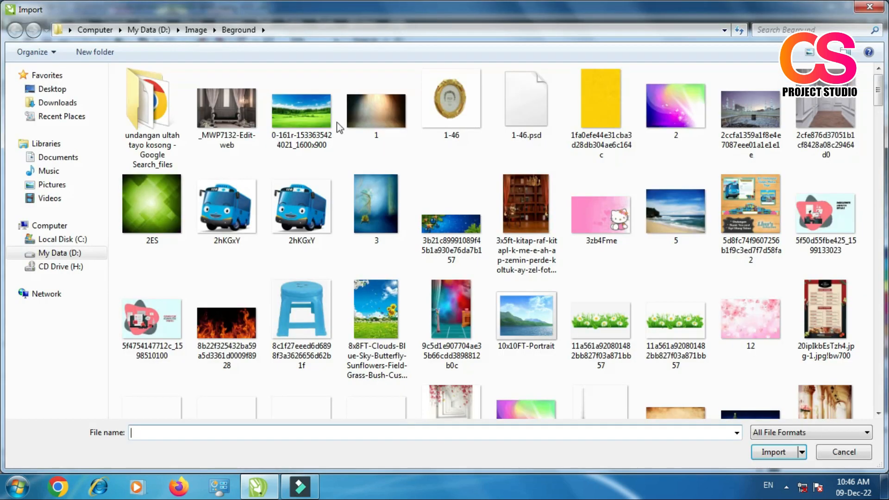
drag(879, 95, 875, 236)
click(750, 134)
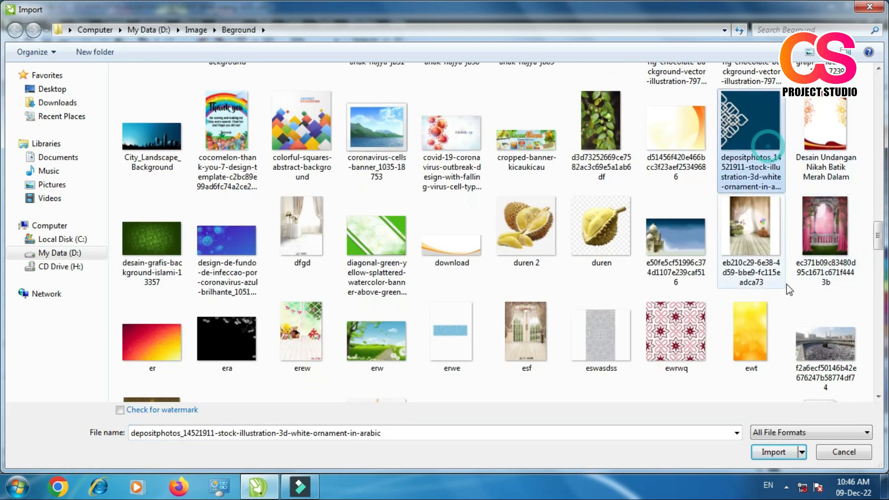
click(759, 453)
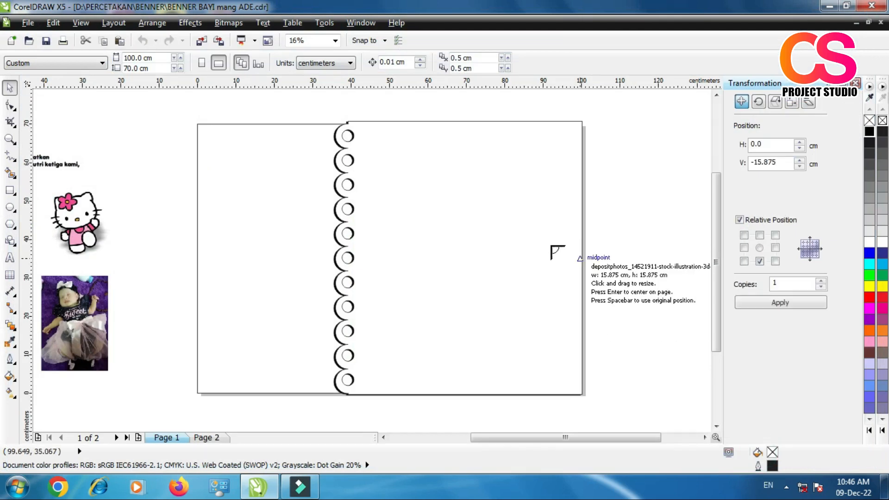
drag(379, 122, 634, 436)
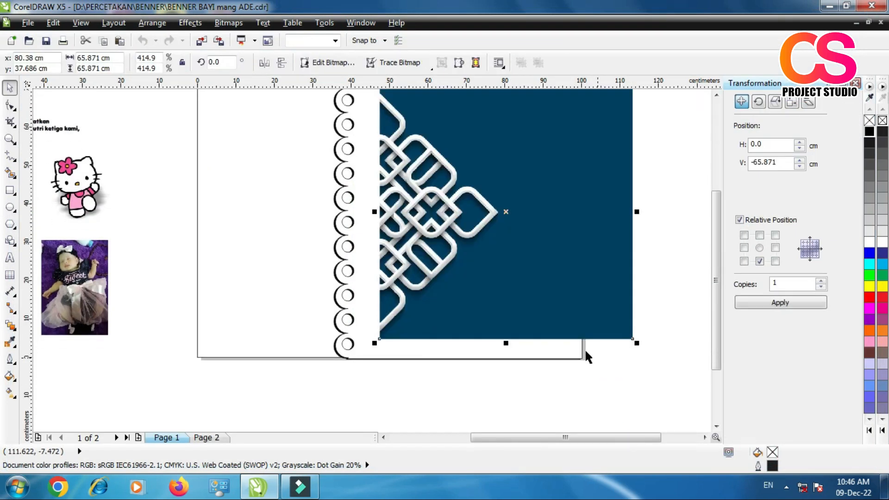
Step: Mirror the ornament image horizontally and move its centre to about X 100.9, Y 34.8 cm
scroll(582, 351, down, 1)
scroll(461, 303, up, 1)
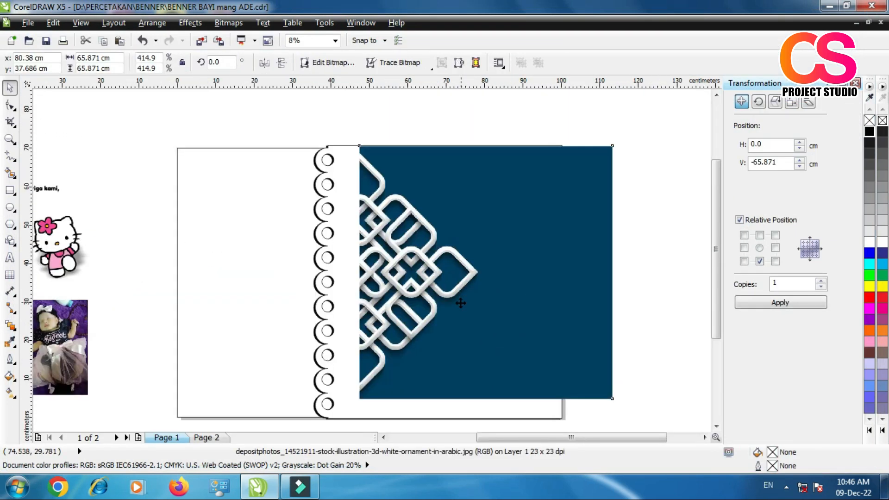
click(264, 62)
drag(410, 218, 491, 231)
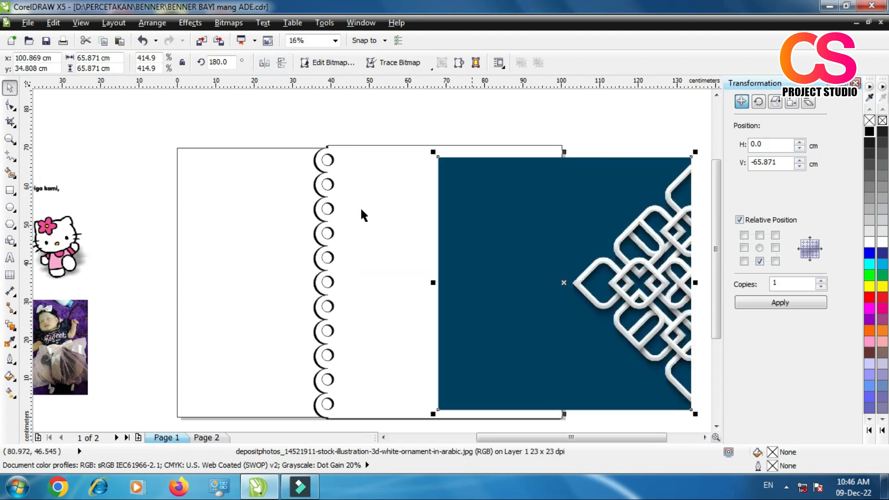
Step: PowerClip the ornament image inside the white scalloped shape
click(189, 24)
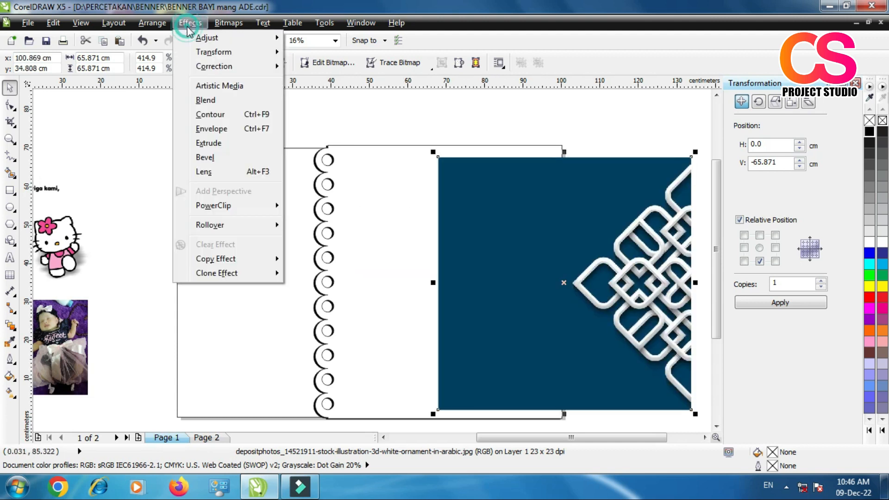
mouse_move(222, 208)
click(319, 206)
click(379, 221)
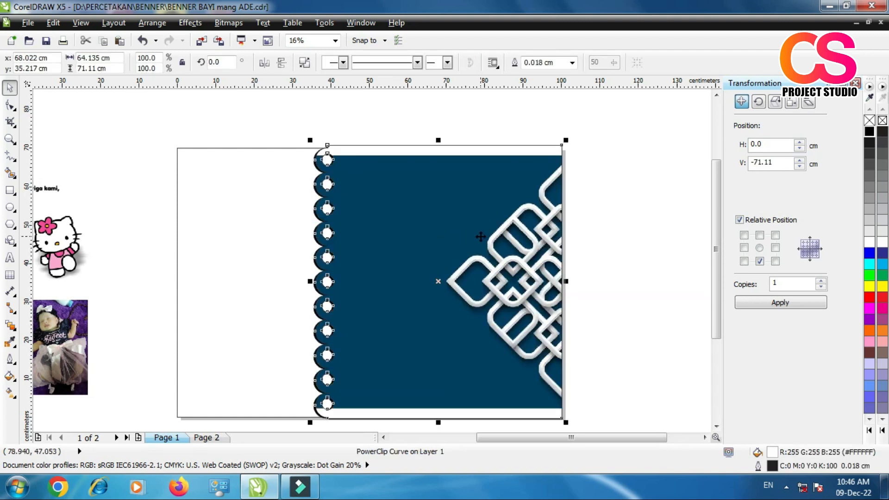
Step: Edit the scalloped shape's PowerClip contents and shift the ornament image right to about X 69.9, Y 34.9 cm
right_click(480, 236)
click(504, 23)
drag(452, 317, 460, 318)
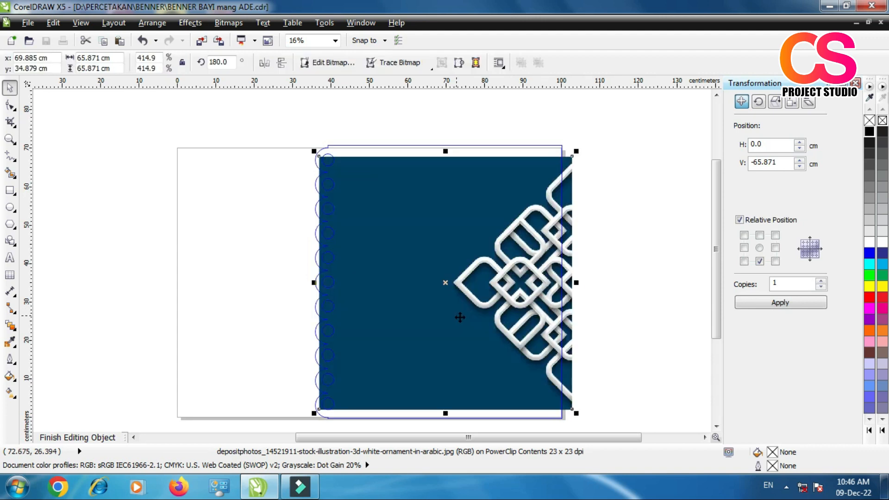
Step: Apply a linear transparency to the ornament image, fading from its right edge to fully transparent near the middle
click(13, 329)
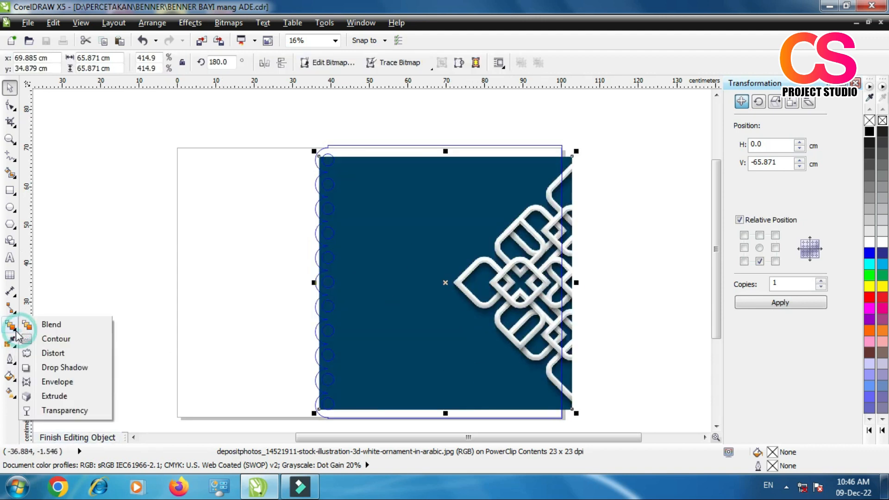
click(65, 410)
drag(667, 290, 392, 295)
drag(668, 290, 696, 284)
drag(383, 293, 432, 285)
drag(569, 285, 679, 285)
drag(438, 281, 431, 287)
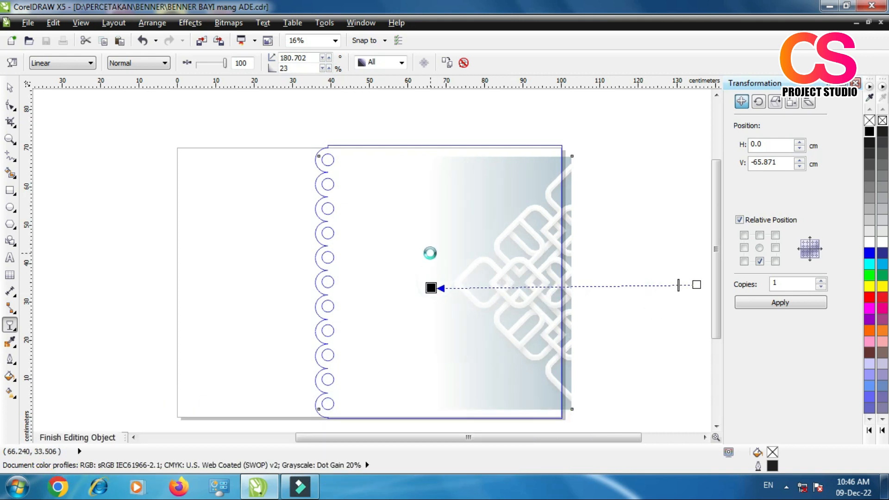
Step: Extend the transparency's opaque end much farther right beyond the page to soften the ornament, and finish editing the PowerClip contents
scroll(428, 254, down, 1)
drag(563, 268, 684, 263)
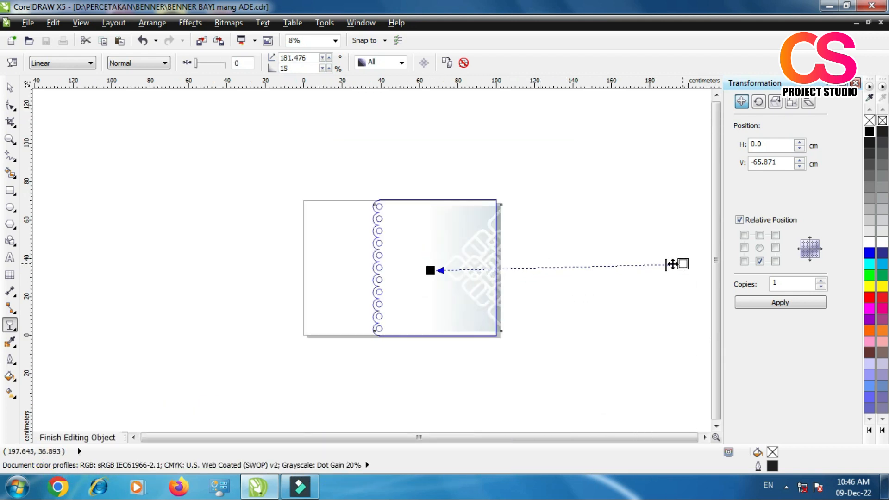
scroll(469, 268, up, 2)
right_click(484, 208)
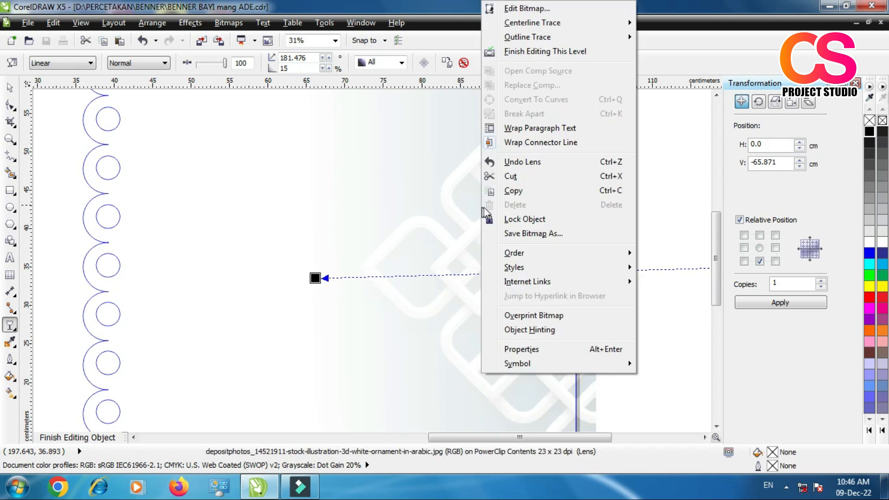
click(532, 50)
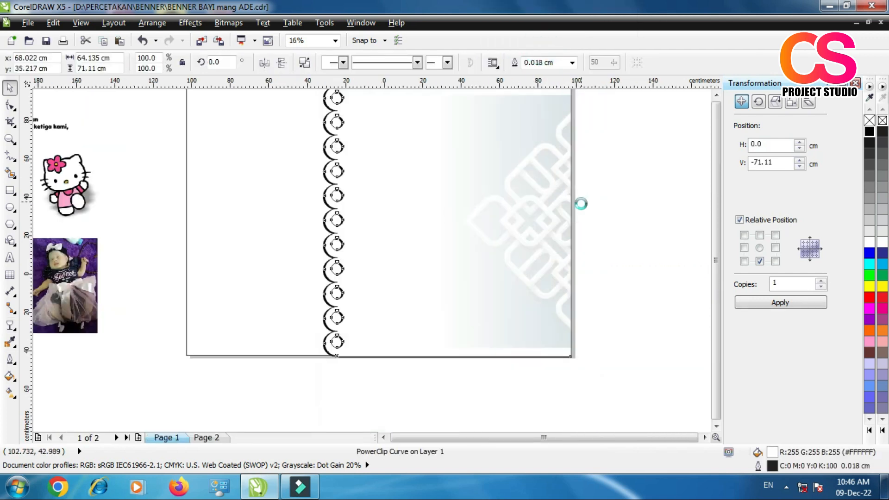
scroll(579, 203, down, 1)
click(622, 176)
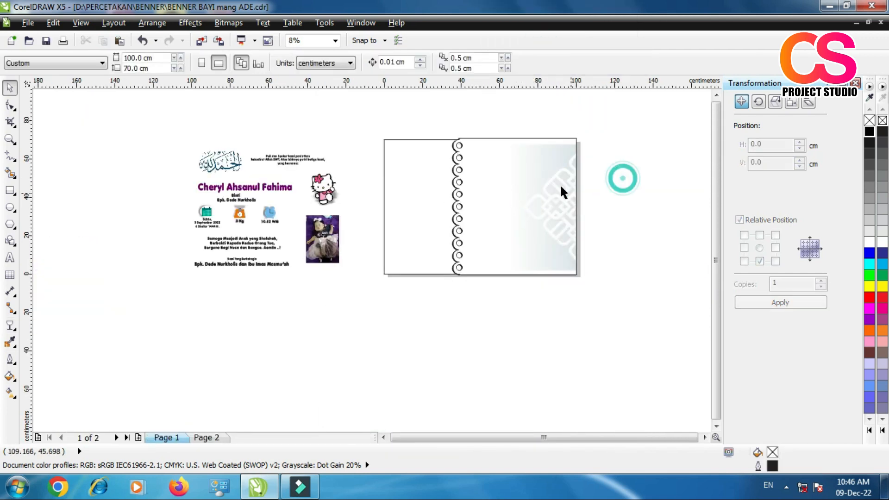
Step: Reopen the scalloped shape's PowerClip contents, stretch the ornament image's height to about 73.9 cm, and finish editing
scroll(558, 185, up, 1)
click(560, 181)
right_click(561, 174)
click(610, 21)
click(495, 139)
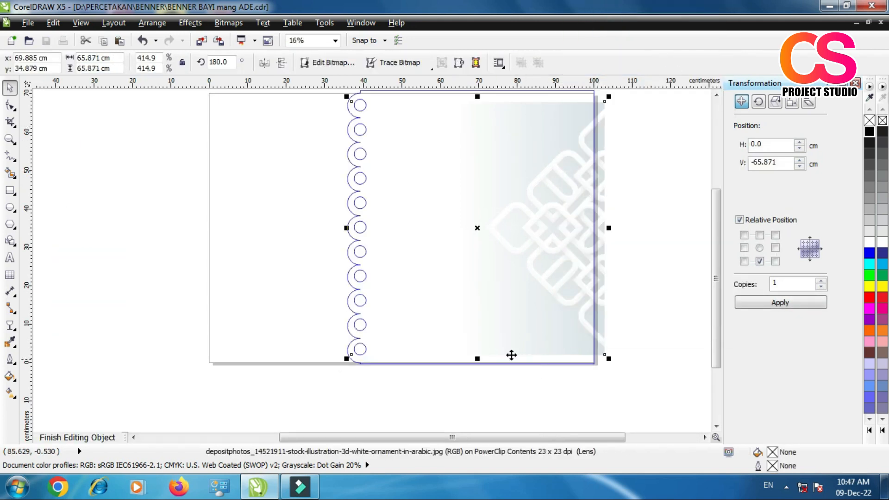
drag(478, 359, 477, 374)
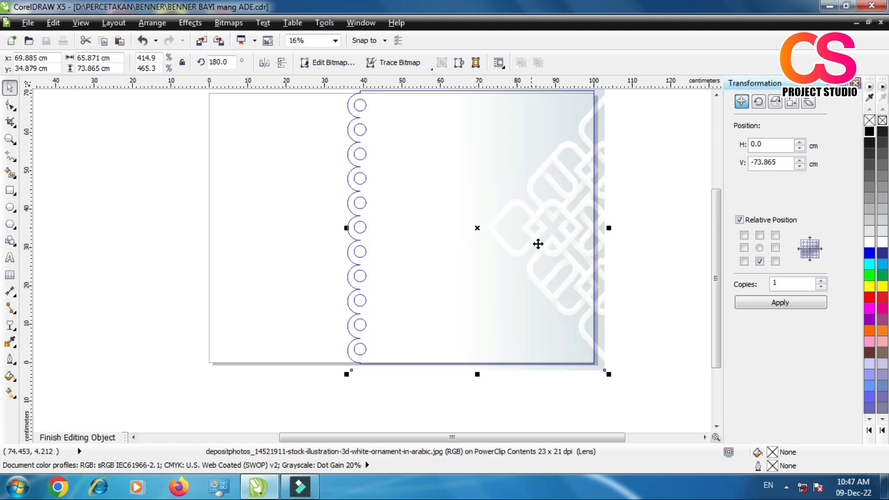
right_click(538, 233)
click(597, 50)
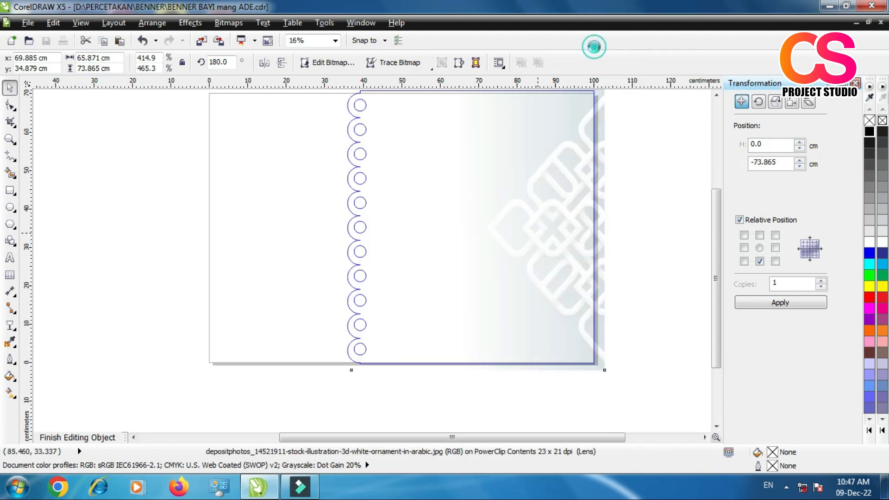
Step: Group the white and black scalloped shapes together
scroll(397, 317, down, 1)
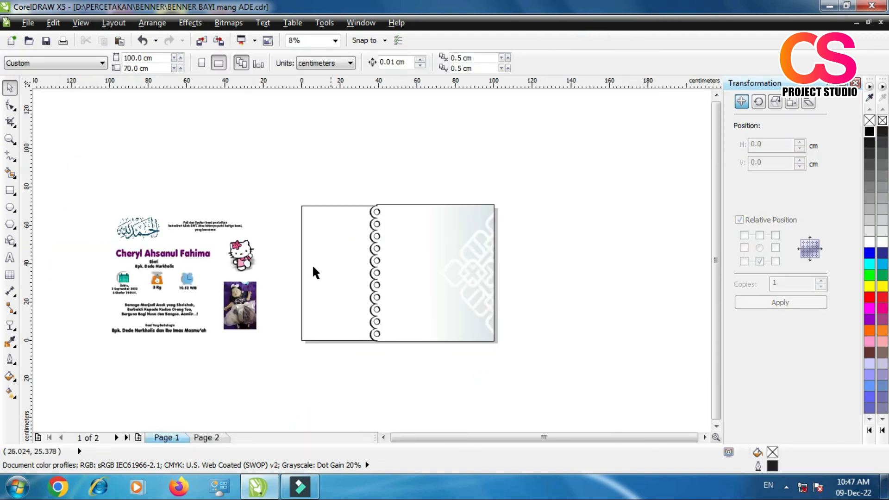
scroll(312, 268, up, 1)
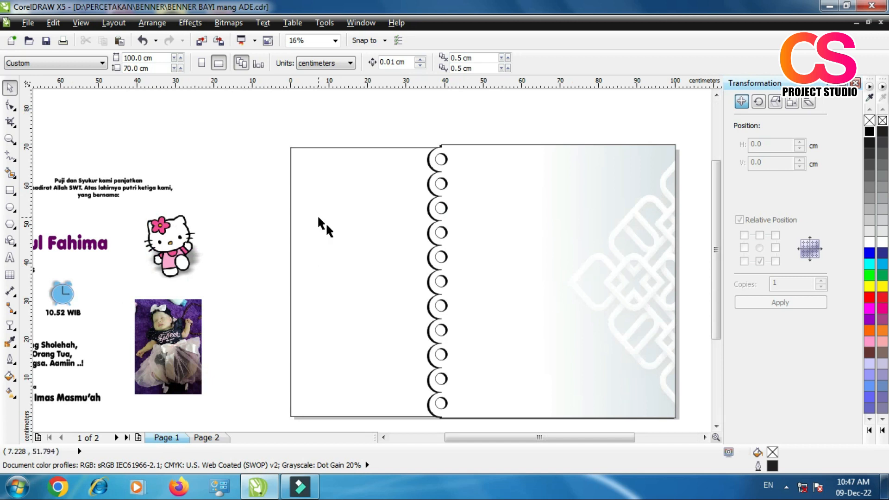
scroll(280, 240, down, 1)
scroll(413, 251, up, 1)
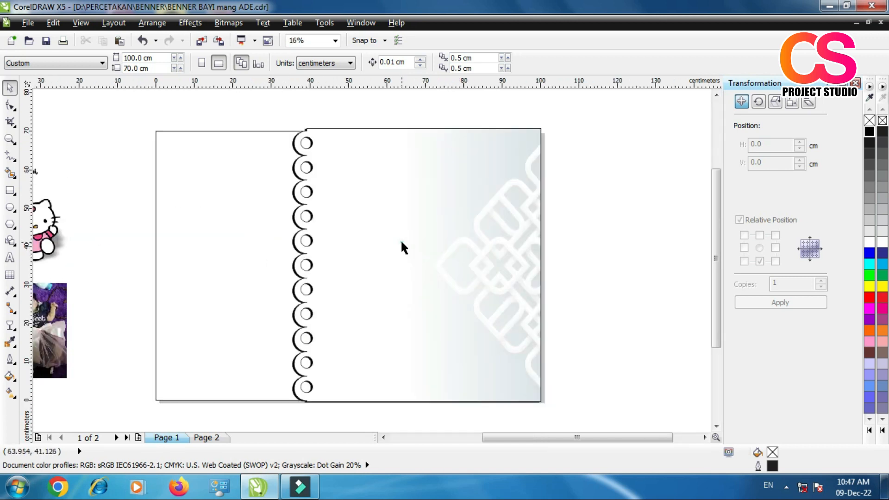
click(401, 241)
drag(252, 114, 590, 407)
click(328, 62)
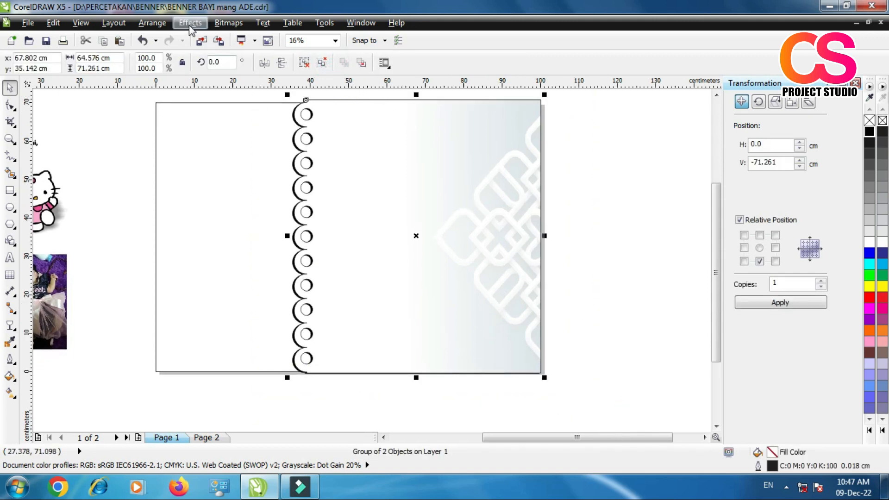
Step: PowerClip the scalloped group inside the 100 × 70 cm background rectangle
click(190, 24)
click(226, 208)
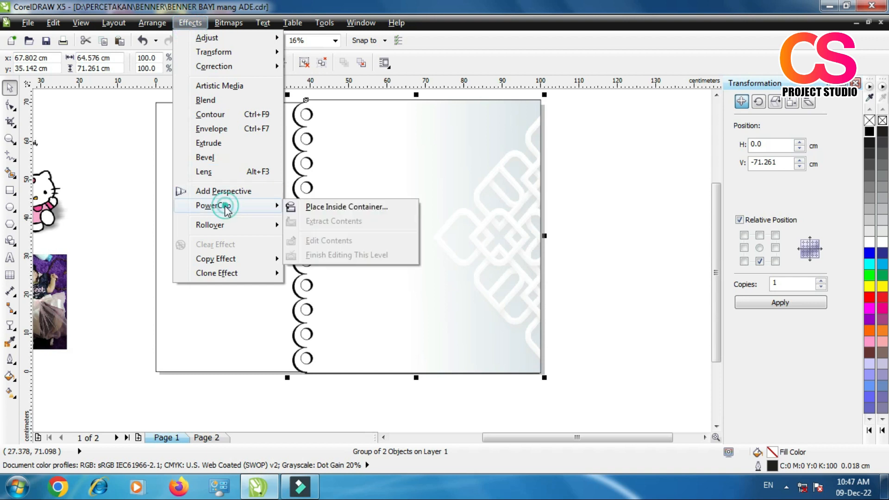
click(340, 208)
click(205, 162)
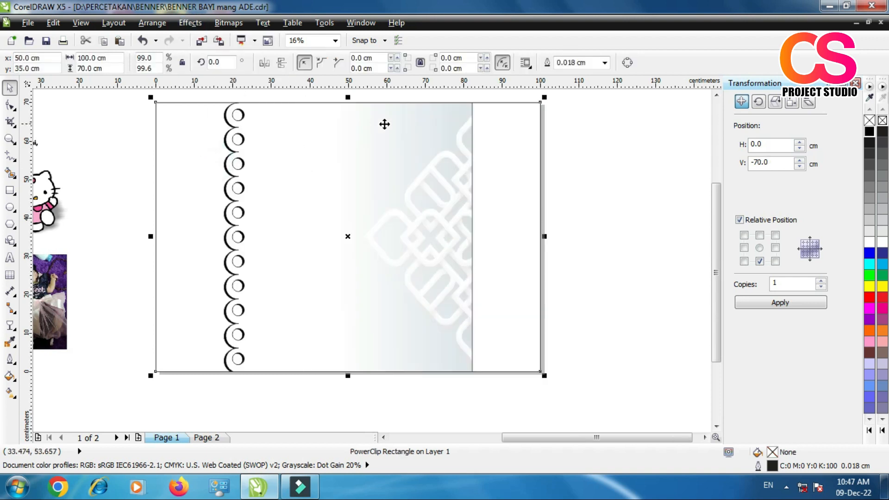
Step: Edit the rectangle's PowerClip contents, scaling the scalloped group to 102% and centring it at about X 73.1, Y 34.8 cm, and finish editing
right_click(383, 141)
click(417, 24)
drag(289, 237, 374, 228)
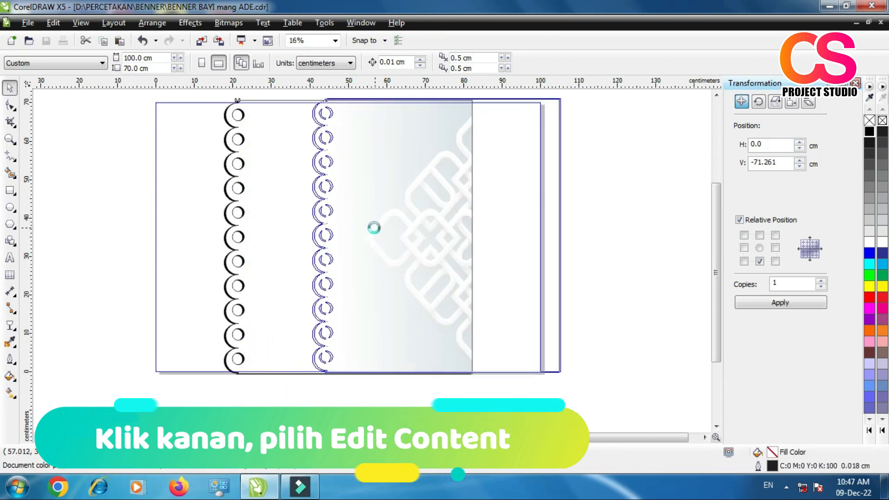
drag(306, 373, 299, 382)
drag(415, 316, 417, 316)
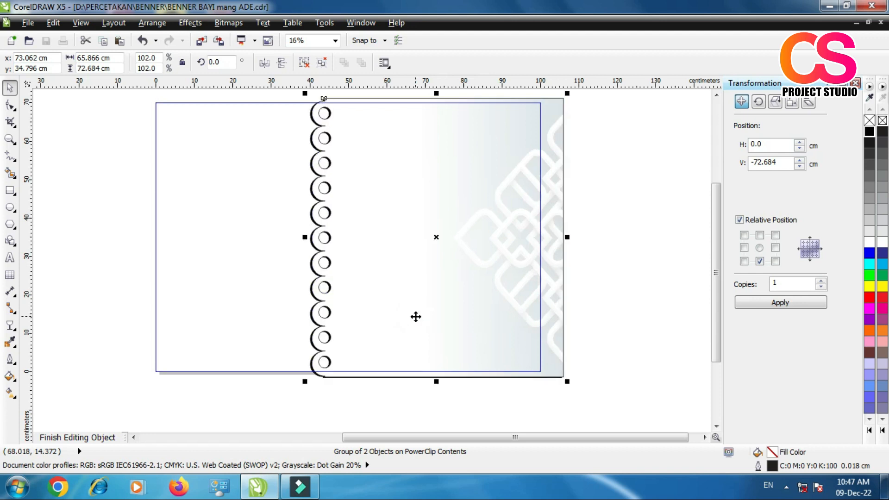
right_click(415, 316)
click(482, 8)
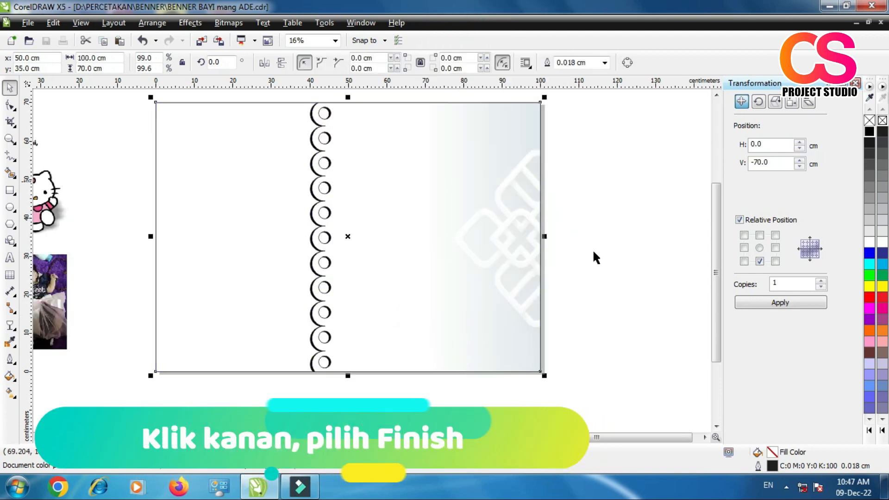
click(635, 255)
Step: Fill the background rectangle with blue-violet (#6666FF) and keep it selected
scroll(443, 263, down, 1)
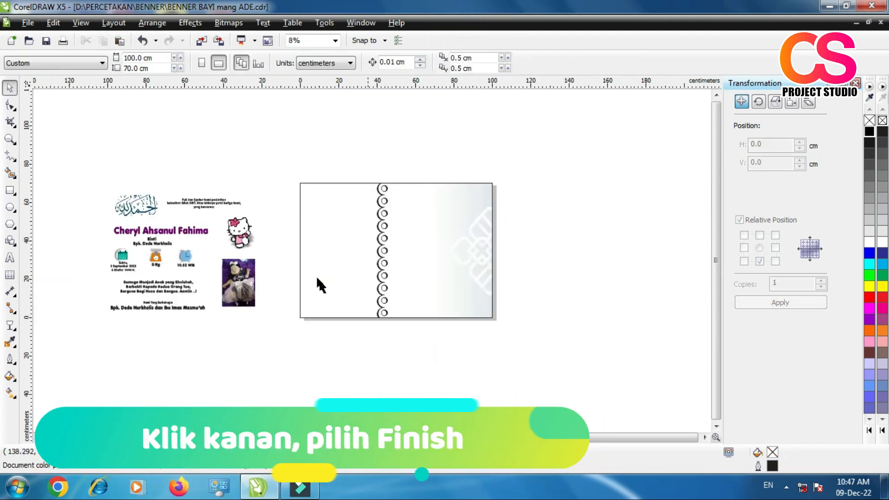
click(321, 270)
scroll(383, 231, up, 1)
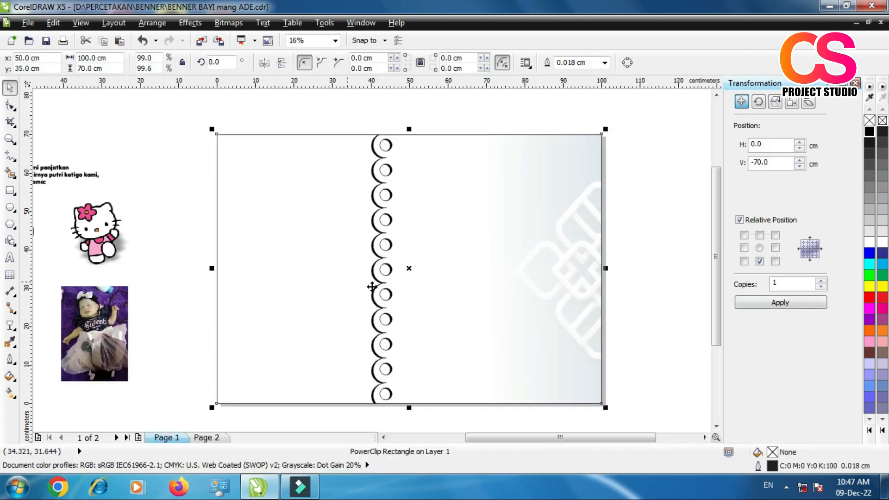
click(869, 397)
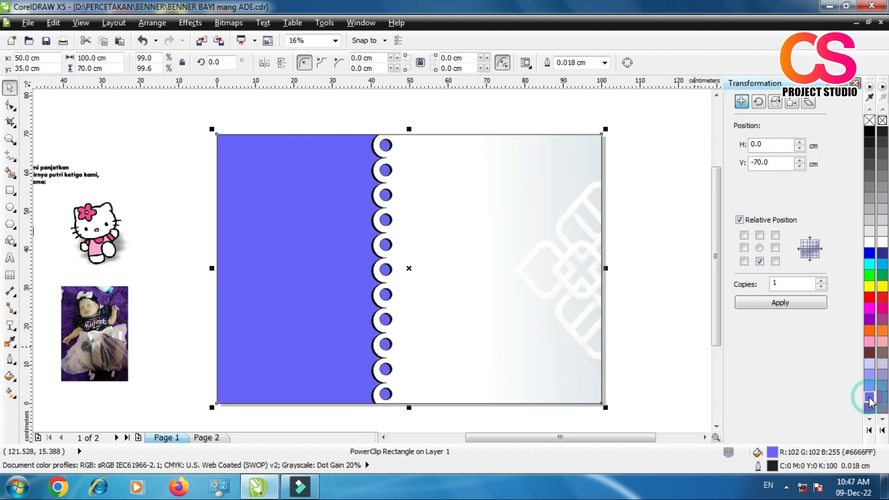
click(678, 313)
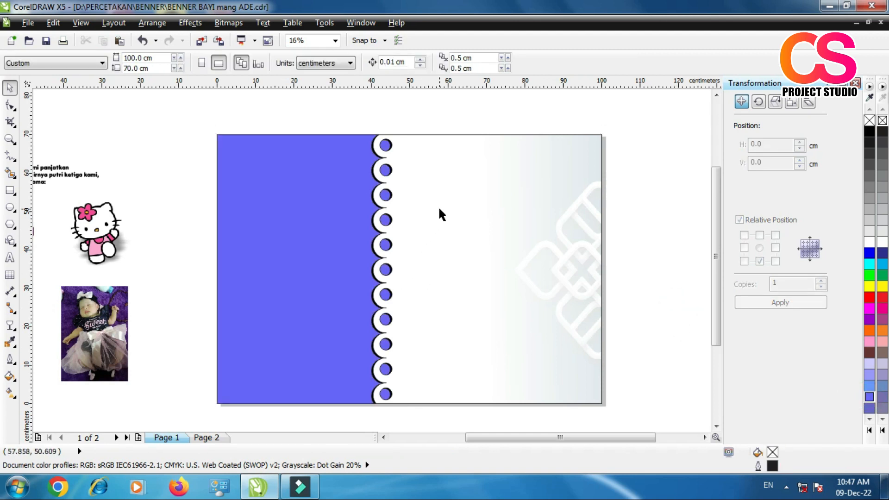
click(492, 179)
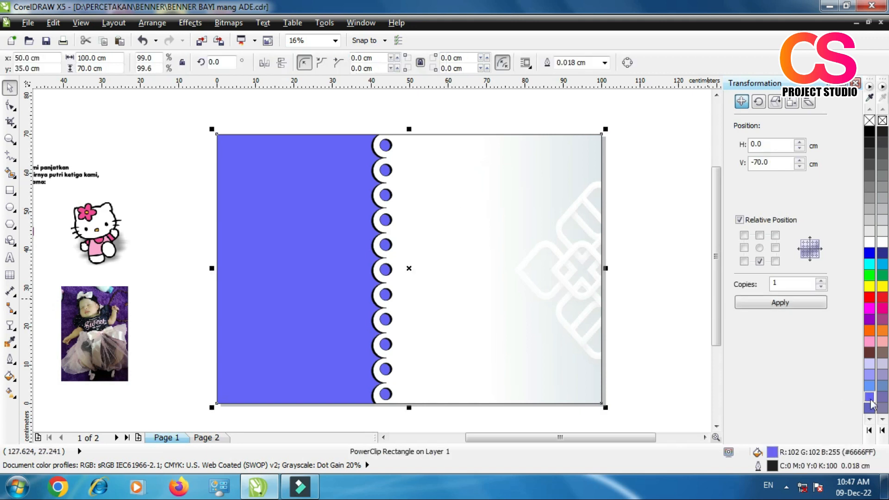
Step: Open the background rectangle's PowerClip contents for editing and select the scalloped group
right_click(540, 204)
click(597, 24)
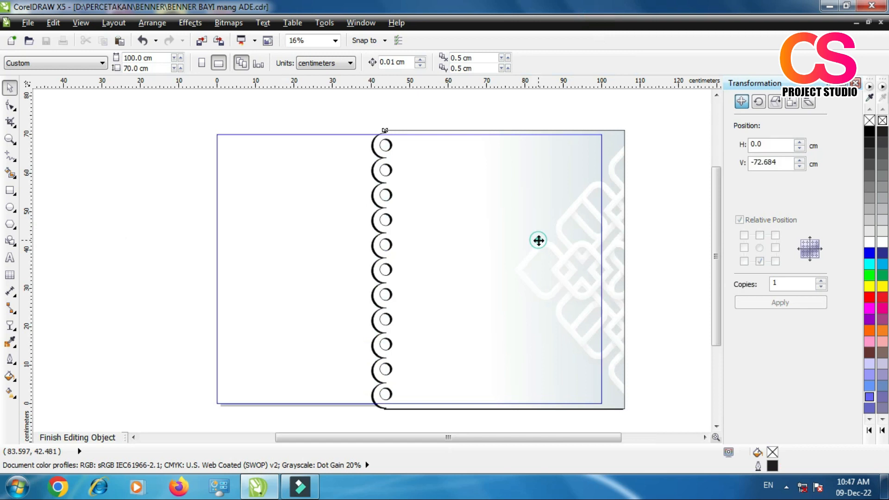
click(537, 240)
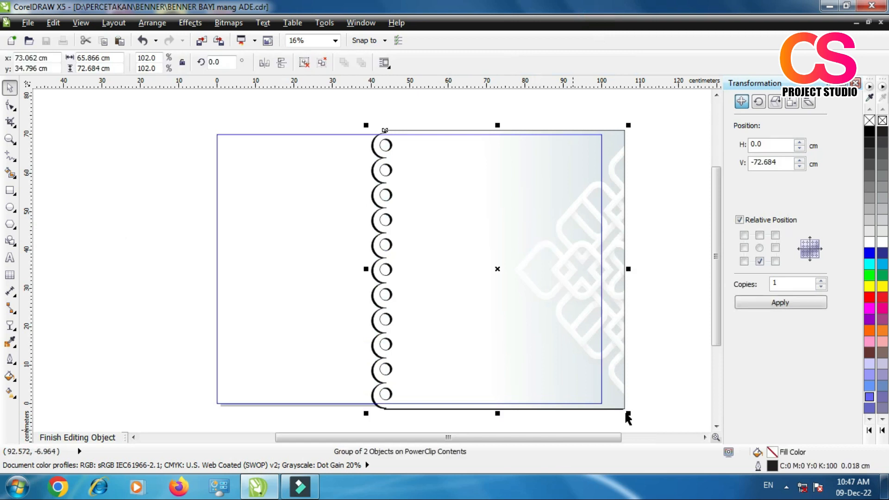
Step: Try a blue-violet (#6666FF) uniform fill on the scalloped group, and undo the fill
click(868, 391)
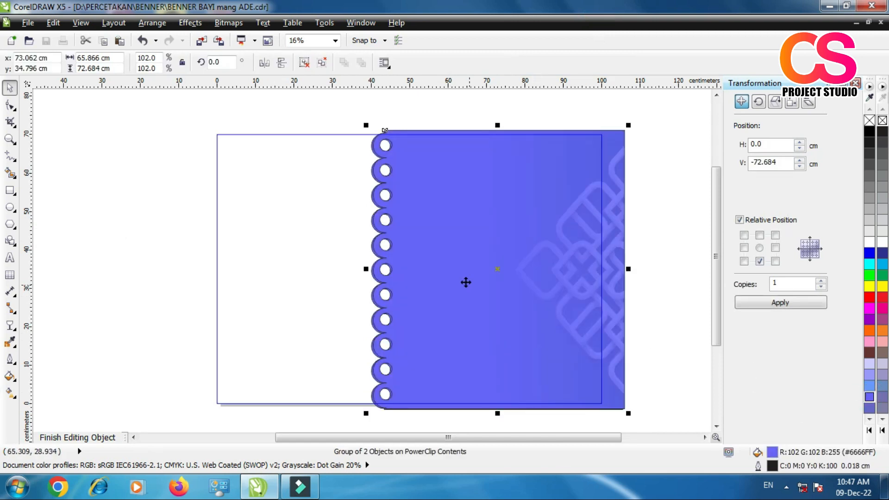
scroll(390, 299, up, 2)
scroll(322, 238, down, 1)
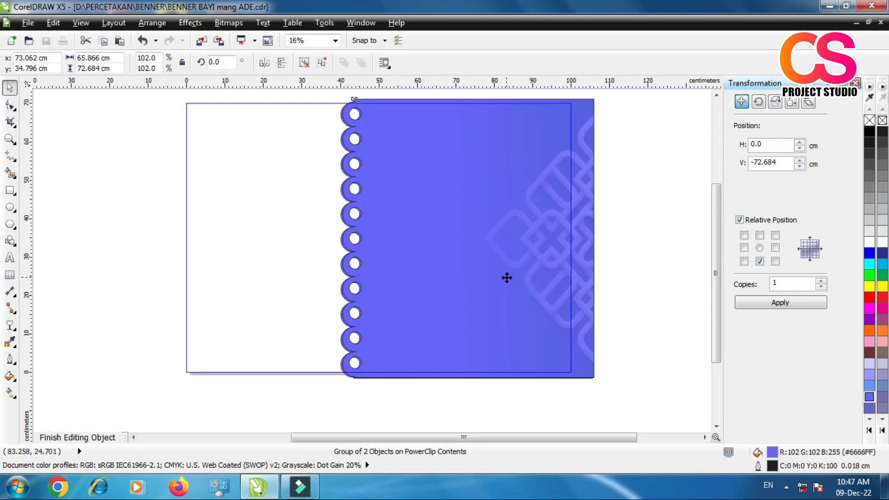
key(ctrl+z)
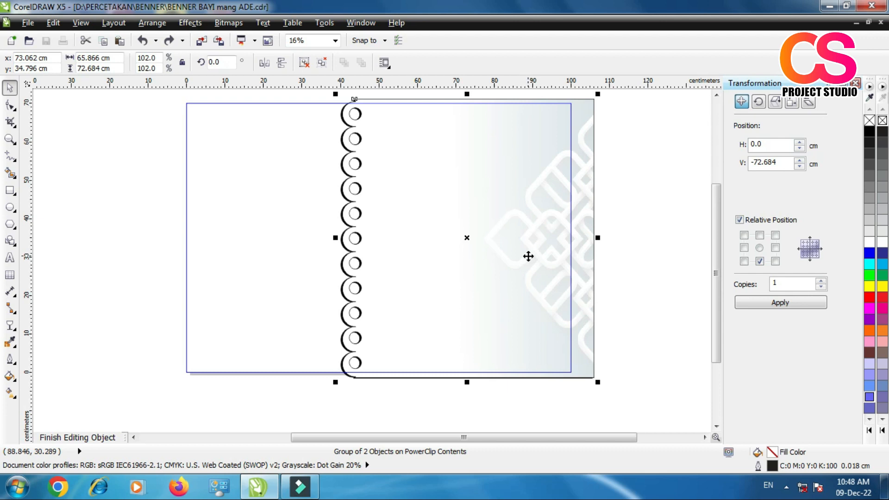
Step: Apply a linear interactive fill to the scalloped group, blue-violet (#6666FF) at the right edge fading to white toward the punched holes
click(11, 394)
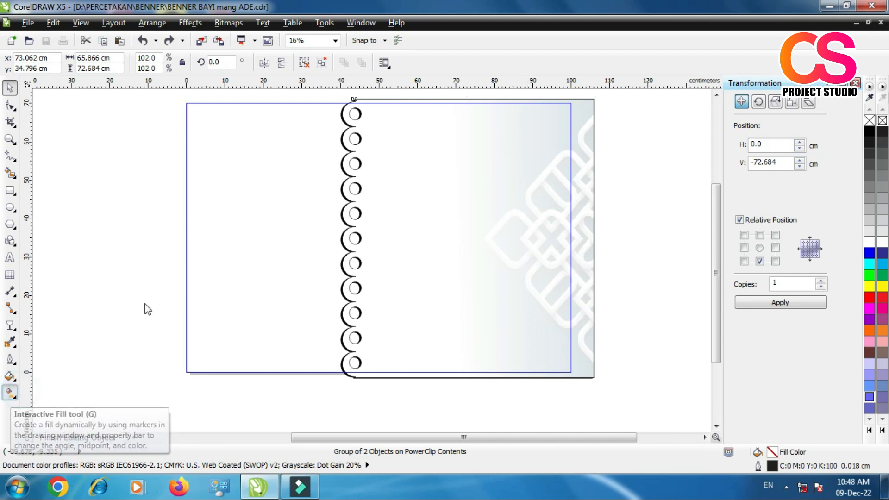
click(870, 398)
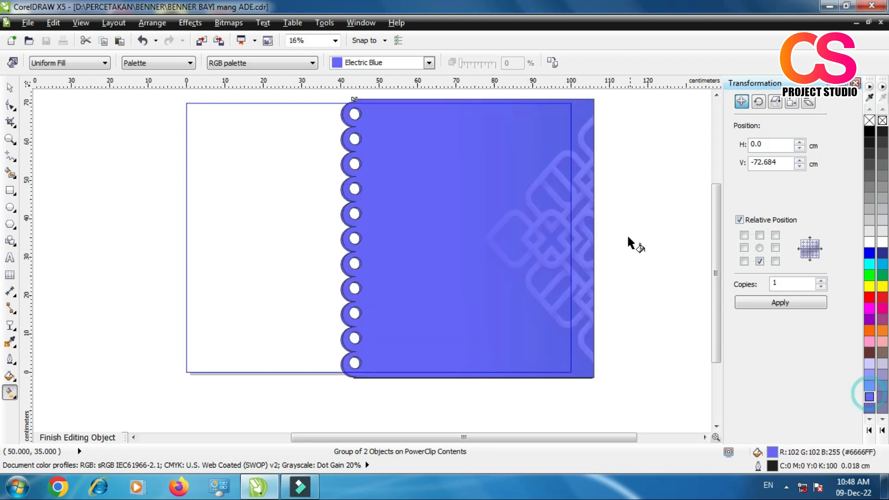
drag(620, 241, 414, 236)
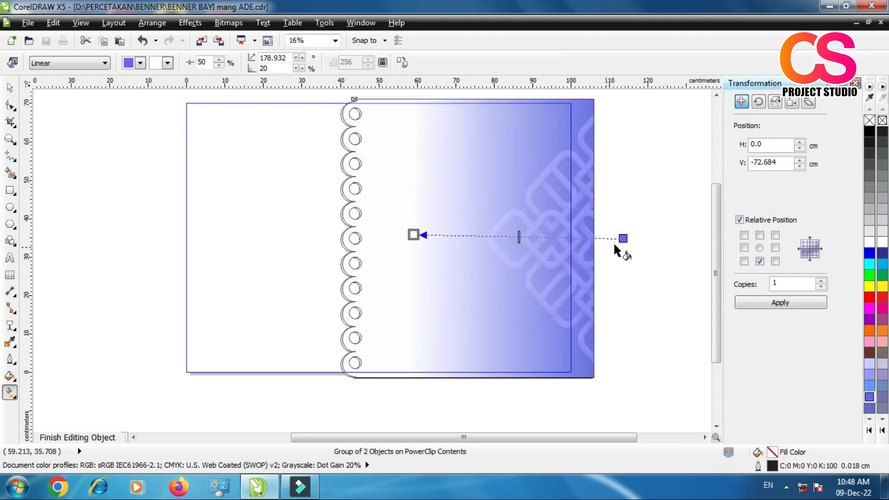
Step: Soften the group's gradient by stretching it far beyond the right edge and nearer the holes, with the midpoint at about 46%
scroll(409, 251, down, 1)
drag(516, 246, 722, 248)
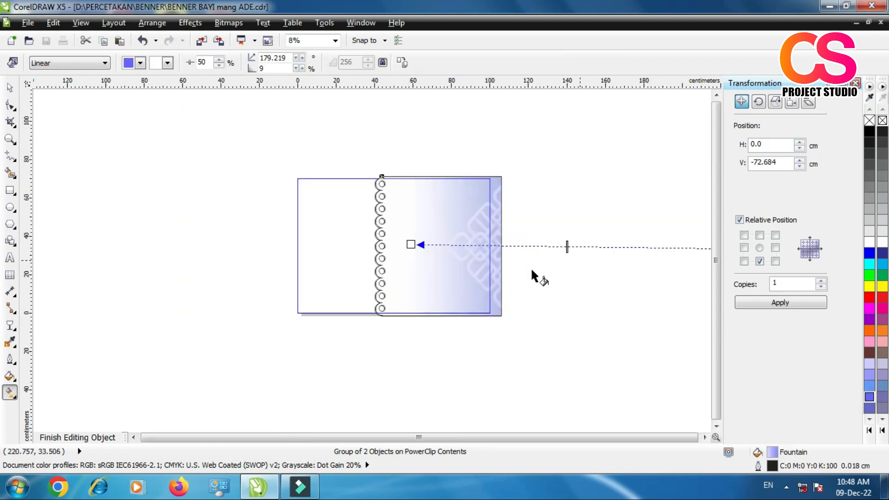
drag(566, 246, 614, 247)
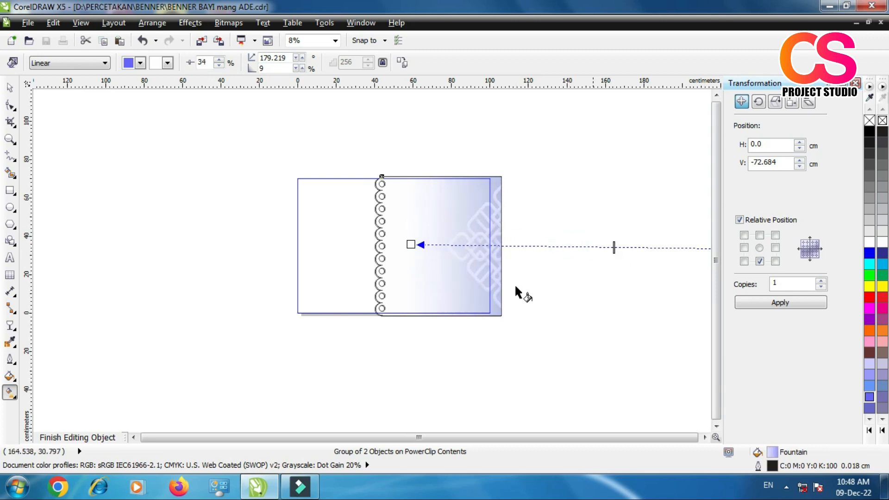
drag(414, 245, 393, 246)
drag(610, 248, 569, 250)
scroll(394, 241, up, 2)
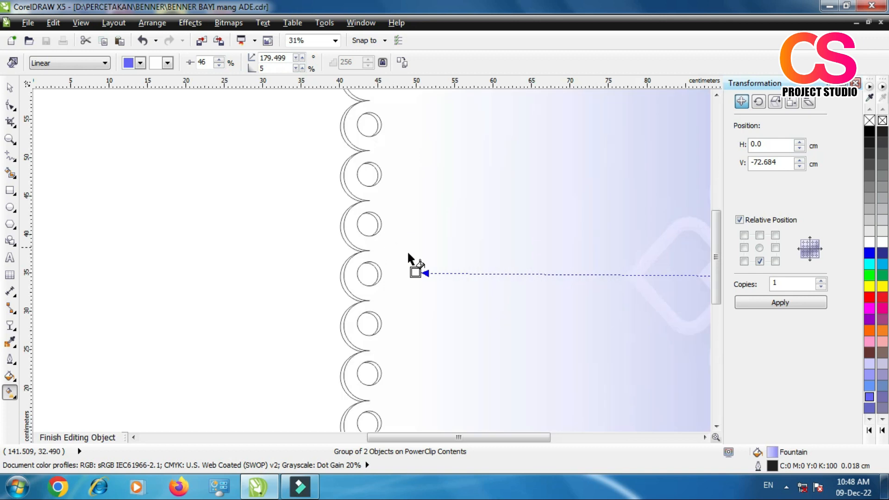
Step: Select the gradient-filled scalloped group and ungroup it into its two separate shapes
click(9, 87)
scroll(333, 252, down, 1)
click(487, 107)
click(415, 186)
click(301, 62)
click(377, 98)
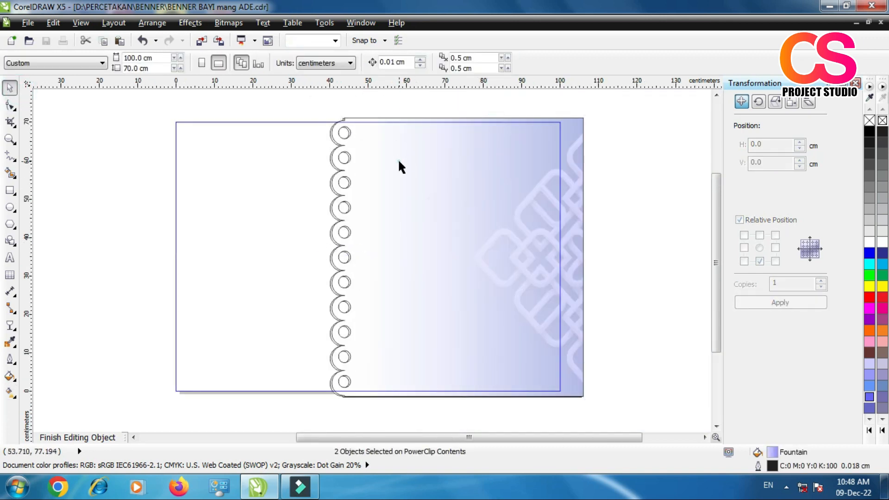
Step: Fill the rear scalloped shape with black, moving the front shape aside and back over it at about X 73.4, Y 35.0 cm
drag(399, 159, 421, 167)
click(337, 150)
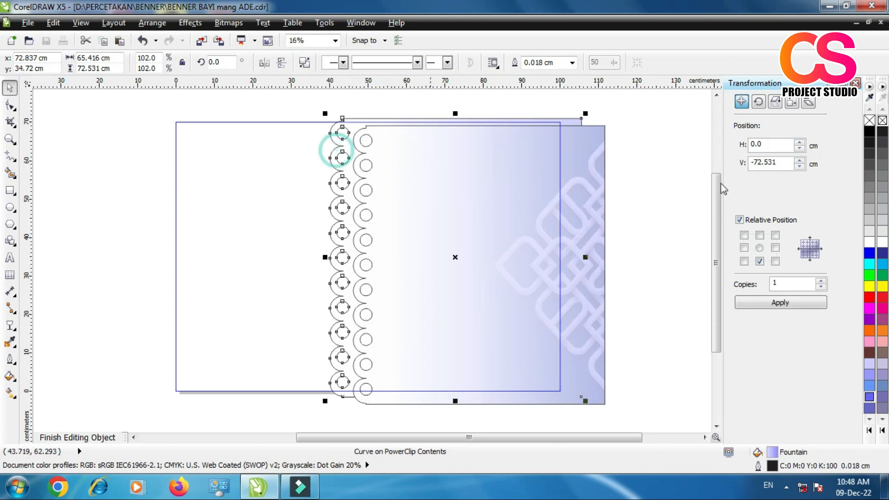
click(869, 131)
click(469, 268)
drag(469, 269, 454, 255)
scroll(354, 199, up, 5)
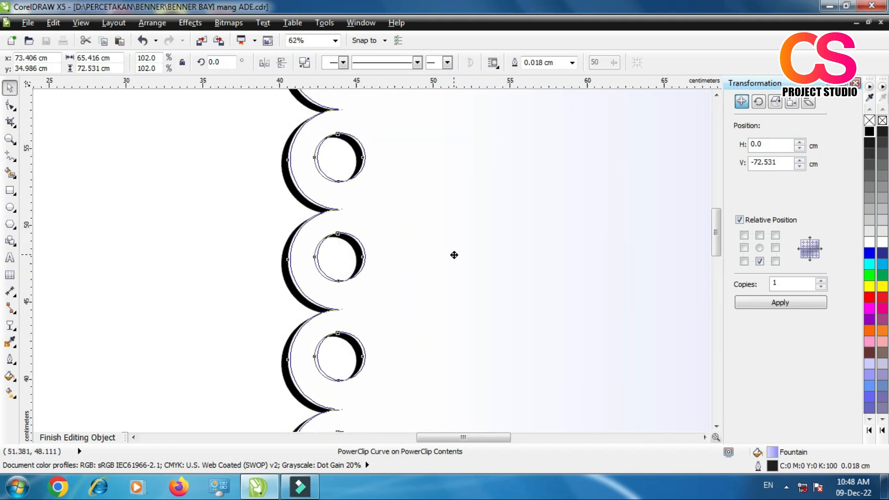
Step: Check the black edge along the scallops and finish editing the background's PowerClip contents
scroll(435, 140, down, 2)
click(424, 391)
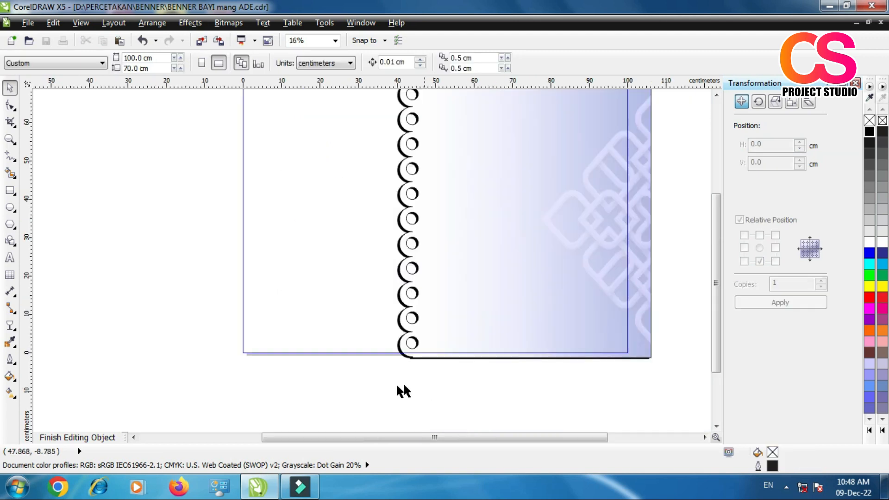
scroll(341, 391, down, 1)
scroll(392, 267, up, 1)
scroll(389, 260, up, 1)
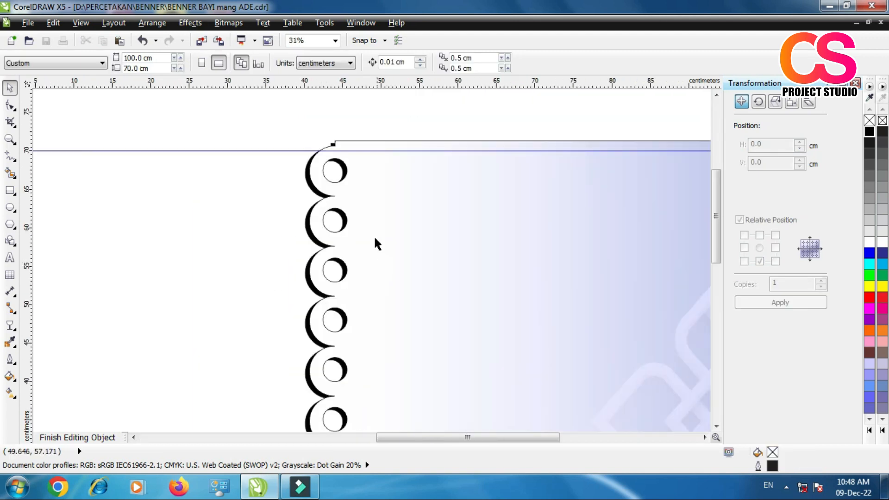
scroll(379, 231, down, 1)
right_click(518, 283)
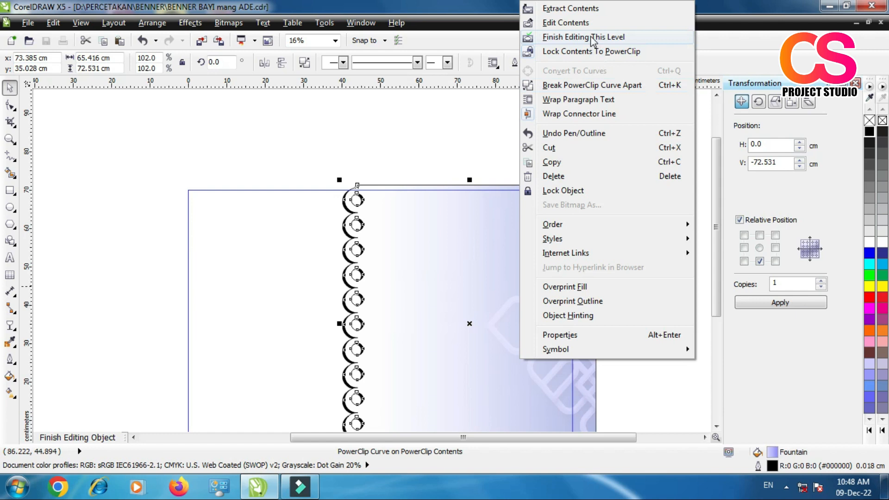
click(601, 36)
click(681, 183)
scroll(669, 160, down, 1)
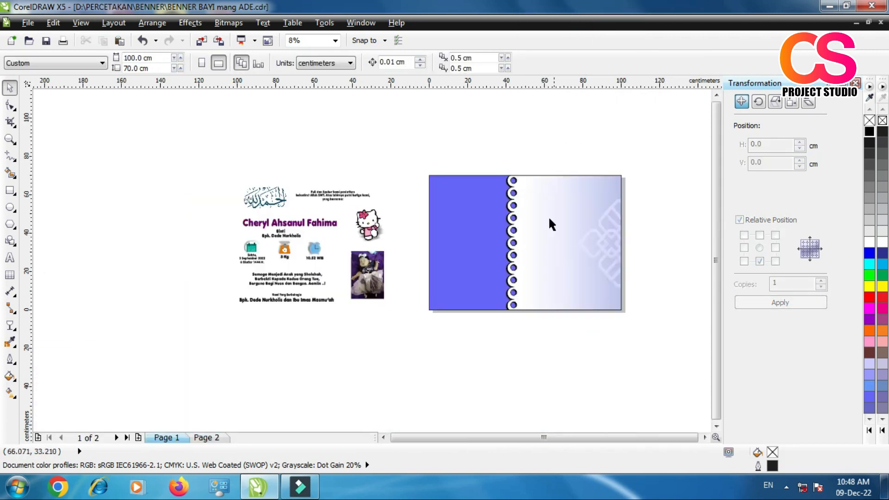
Step: Collapse the Transformation docker and move the Al-HamduLillah calligraphy onto the upper pale panel at about X 72.8, Y 60.4 cm
click(10, 139)
drag(228, 165, 643, 320)
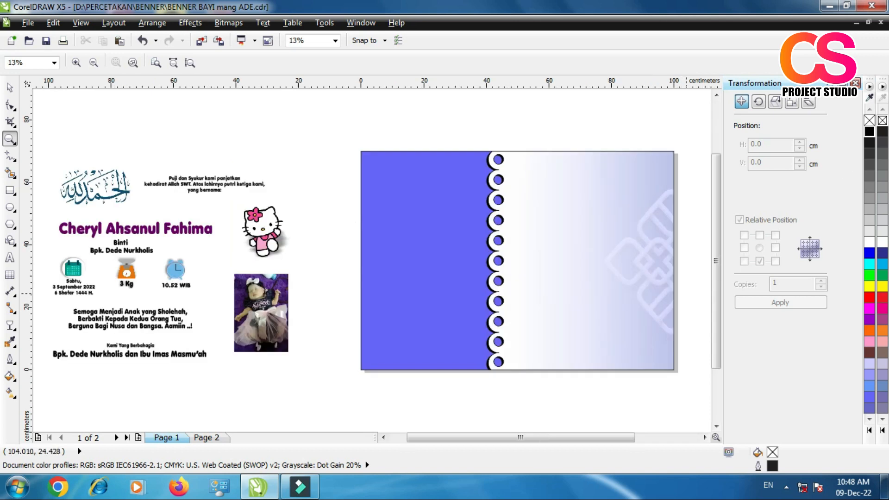
click(844, 83)
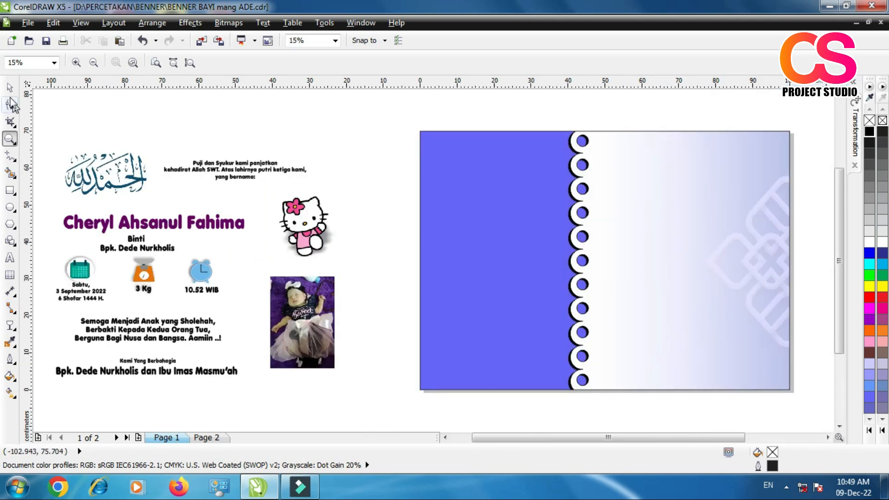
click(10, 87)
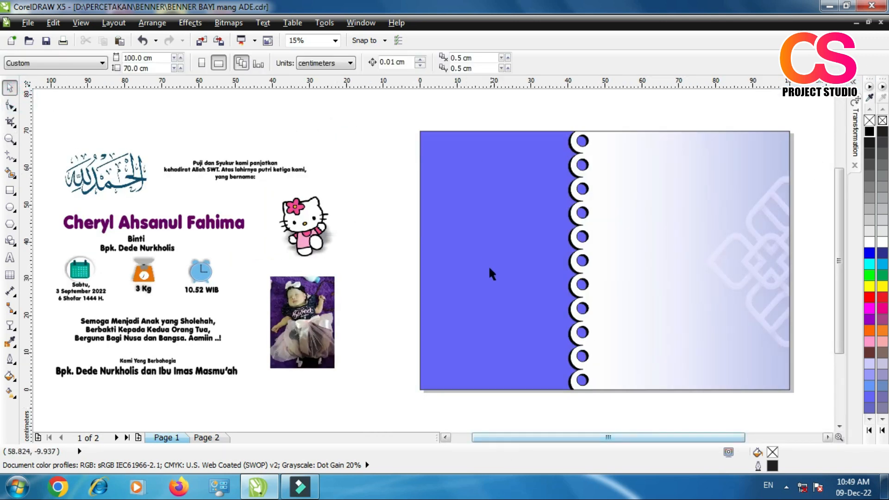
click(111, 183)
drag(111, 184, 701, 174)
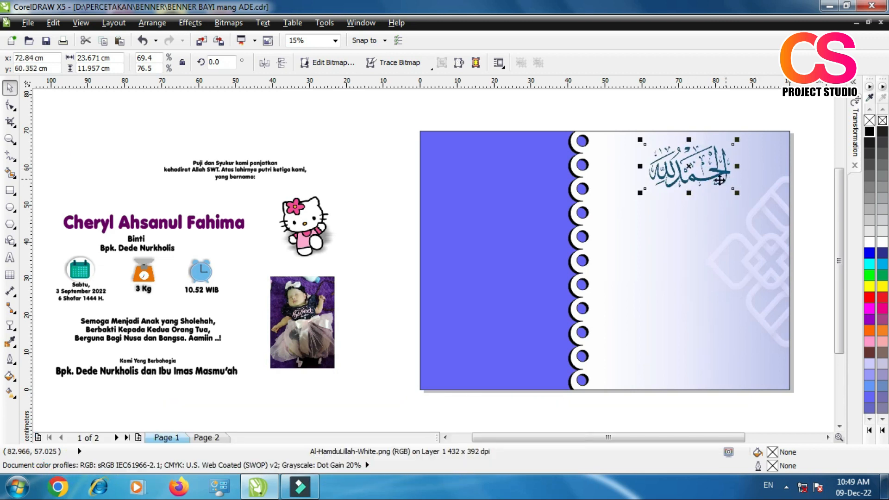
Step: Fine-tune the calligraphy's position to about X 73.9, Y 60.3 cm and inspect it up close
scroll(699, 178, up, 1)
scroll(415, 260, down, 1)
scroll(602, 224, up, 1)
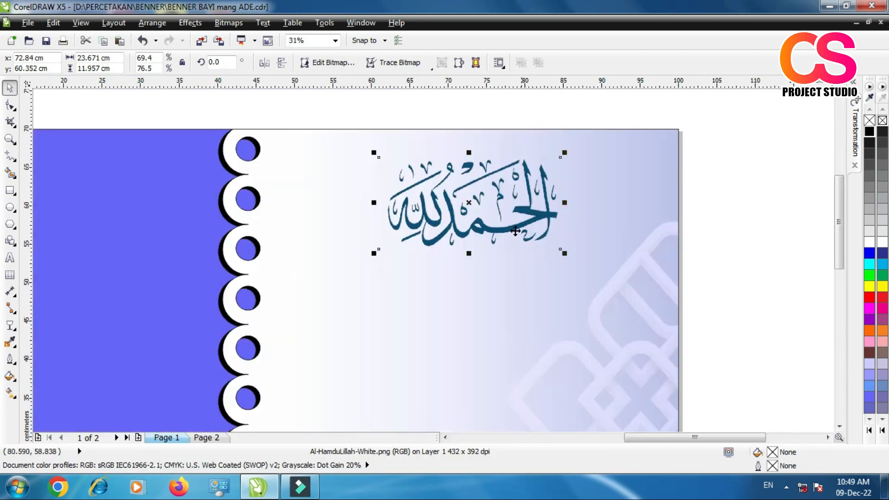
drag(512, 227, 520, 229)
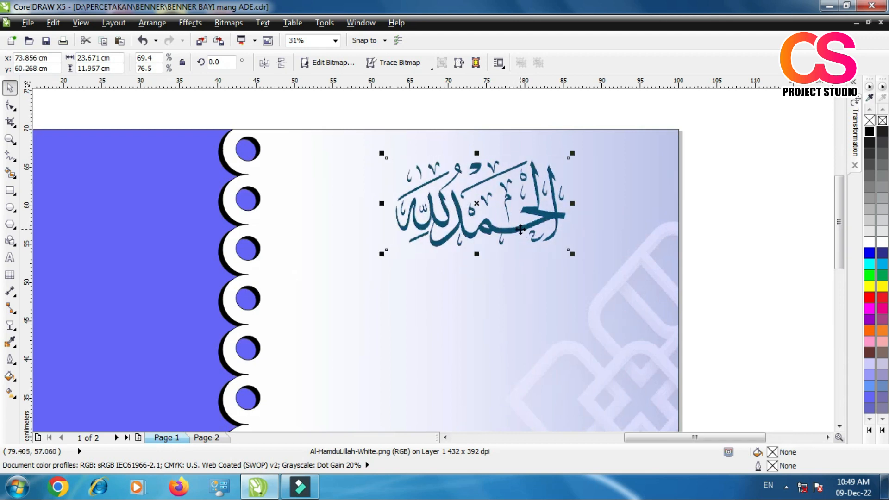
click(759, 239)
click(507, 220)
scroll(506, 219, up, 1)
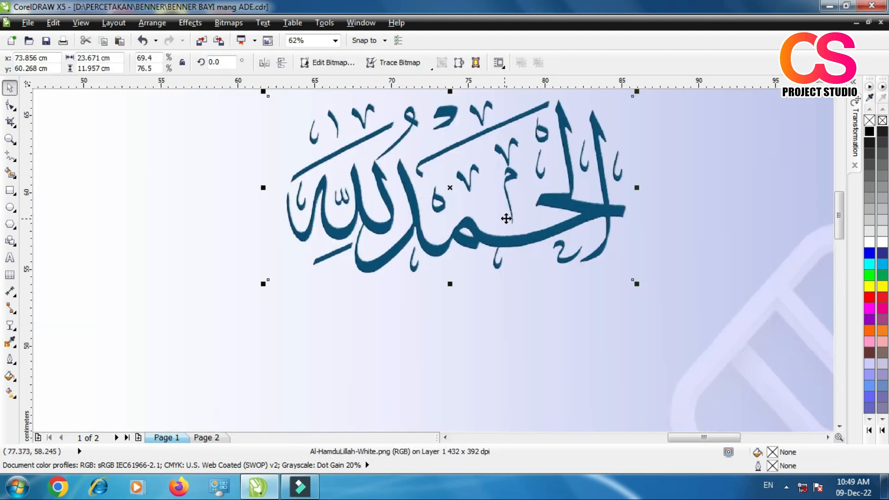
scroll(506, 218, down, 2)
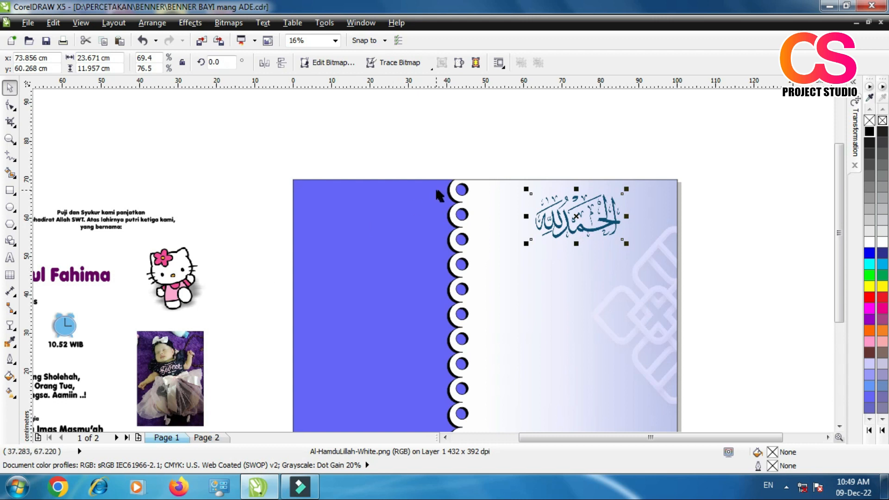
Step: Move the "Puji dan Syukur kami panjatkan" text below the calligraphy, centred at about X 73.9, Y 49.8 cm
drag(121, 218, 595, 252)
scroll(598, 262, up, 1)
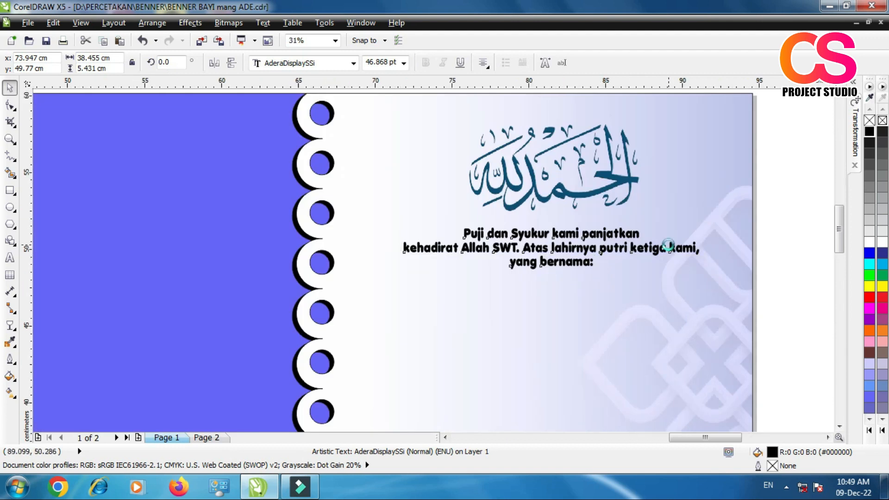
scroll(669, 245, up, 1)
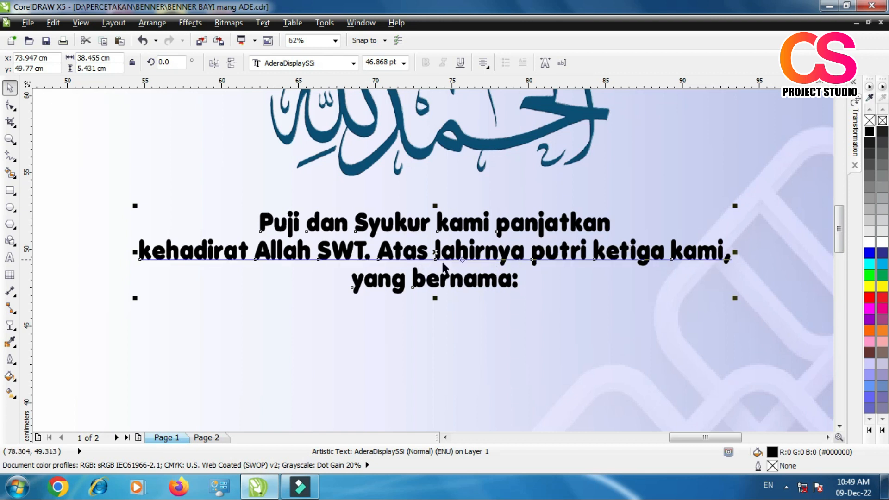
scroll(478, 268, down, 5)
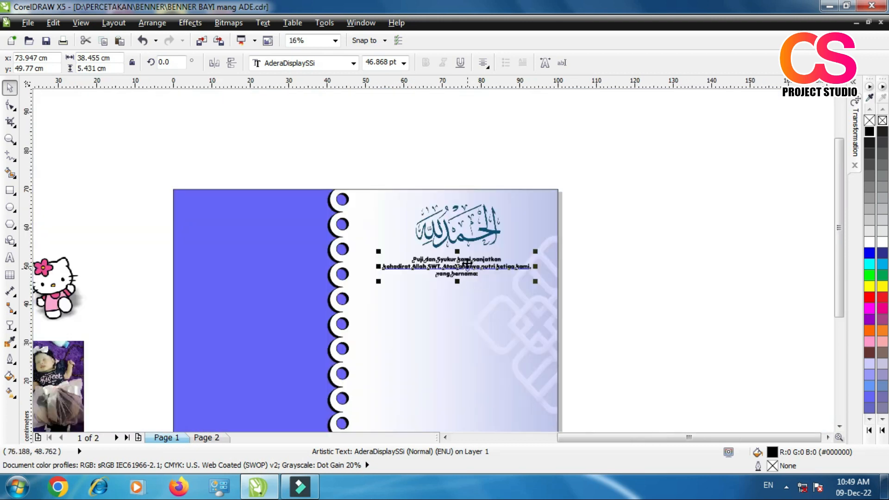
Step: Place the baby's name below the opening text and narrow it to about 44.9 cm wide, centred at about X 73.7, Y 41.9 cm
scroll(444, 278, down, 1)
scroll(170, 286, up, 1)
drag(183, 270, 752, 278)
scroll(516, 271, down, 3)
scroll(685, 256, up, 3)
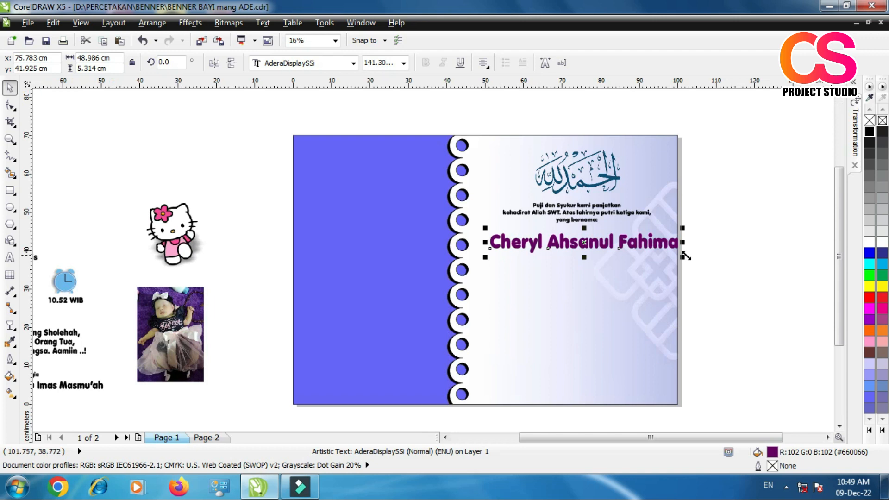
drag(685, 242, 666, 243)
drag(485, 242, 485, 242)
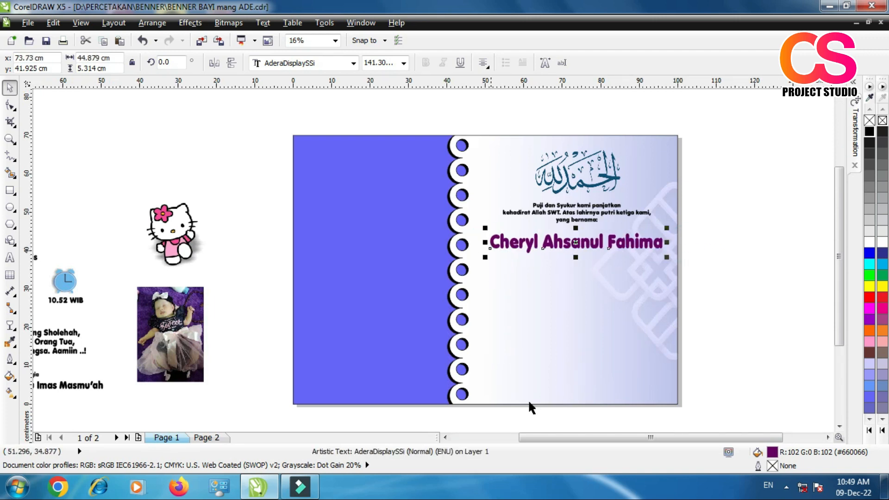
Step: Recolour the baby's name, trying blue-violet (#6666FF) and settling on dark navy (#000066), and deselect it
click(871, 397)
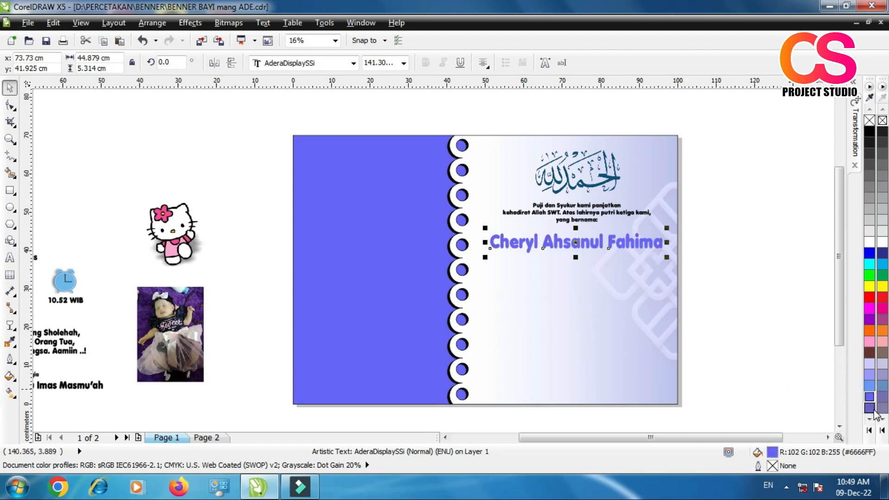
click(870, 431)
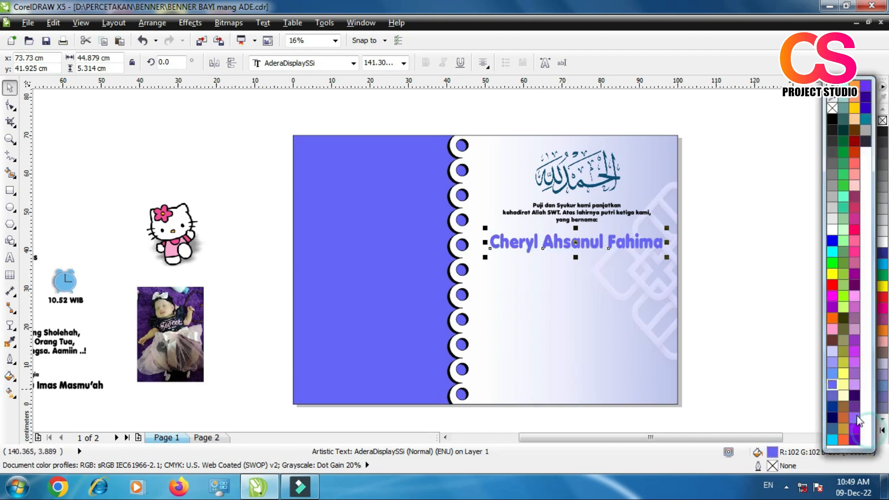
click(833, 417)
click(755, 358)
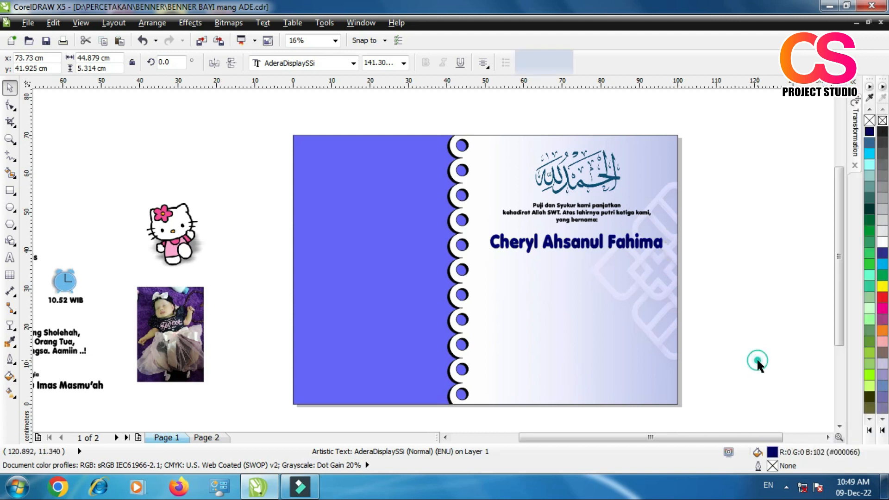
scroll(254, 308, down, 2)
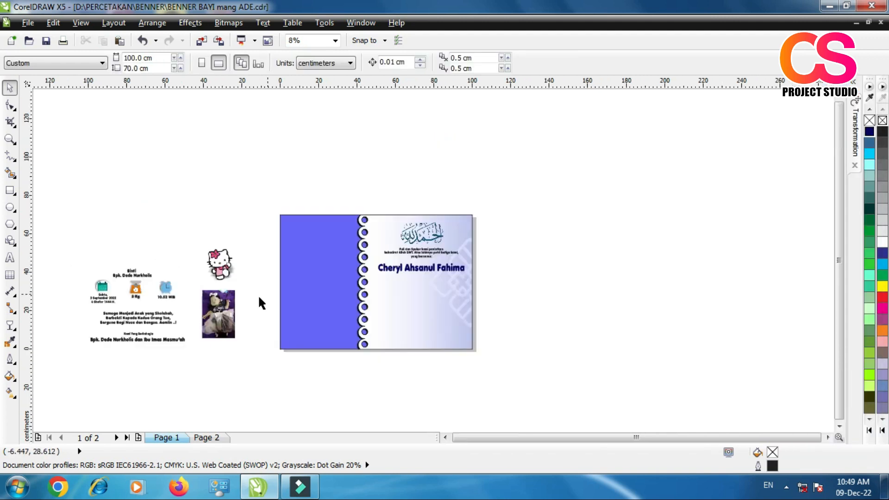
Step: Move the "Binti" text and the date, weight and time blocks below the baby's name, centred together at about X 72.6, Y 29.9 cm
scroll(121, 326, up, 2)
drag(127, 254, 723, 260)
scroll(518, 313, down, 1)
scroll(650, 284, up, 3)
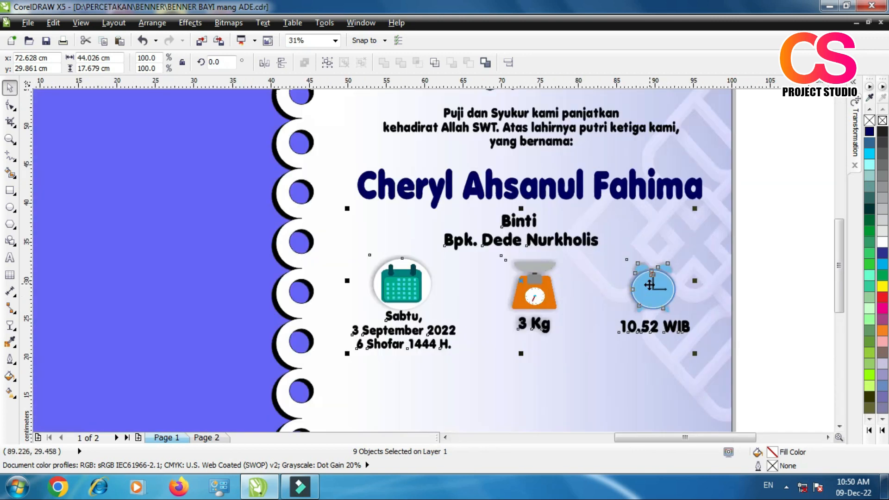
click(797, 258)
scroll(526, 240, up, 2)
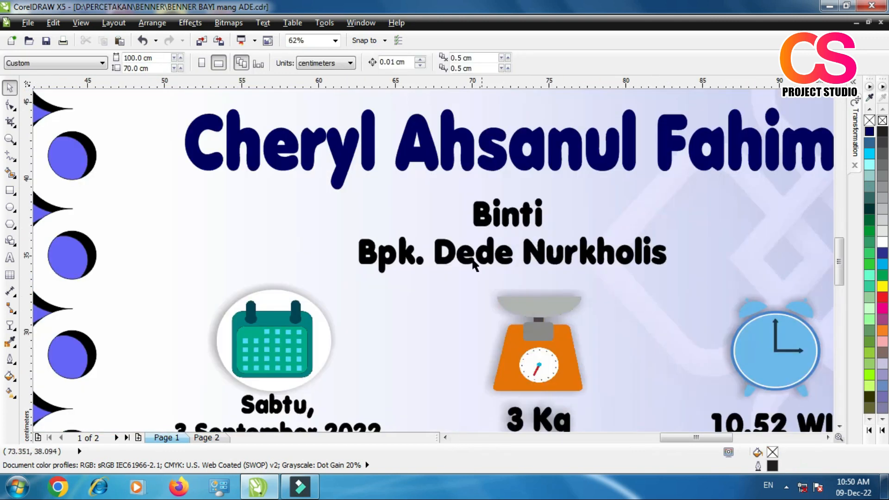
scroll(500, 198, down, 2)
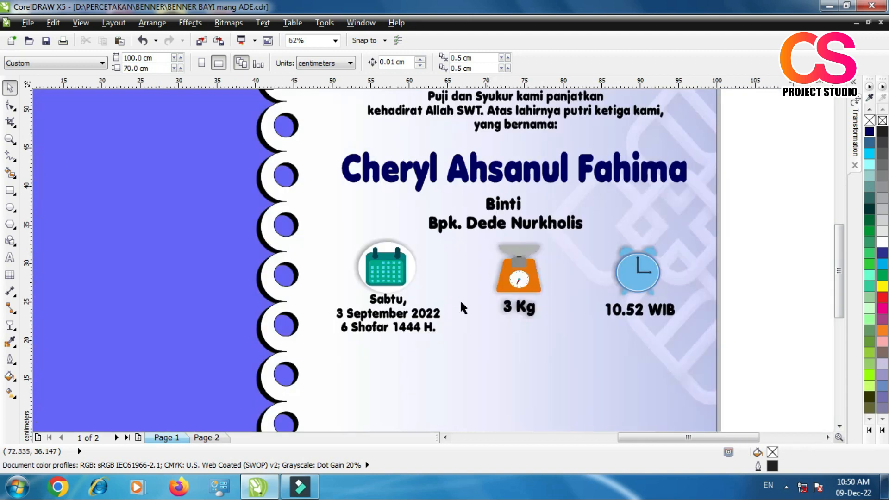
Step: Change the day and the year of the baby's birth date below the calendar icon
scroll(392, 354, up, 2)
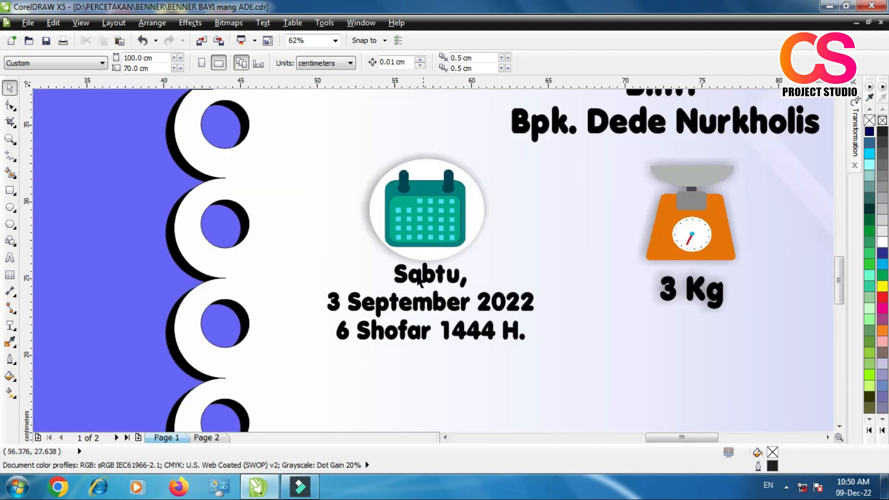
double_click(439, 313)
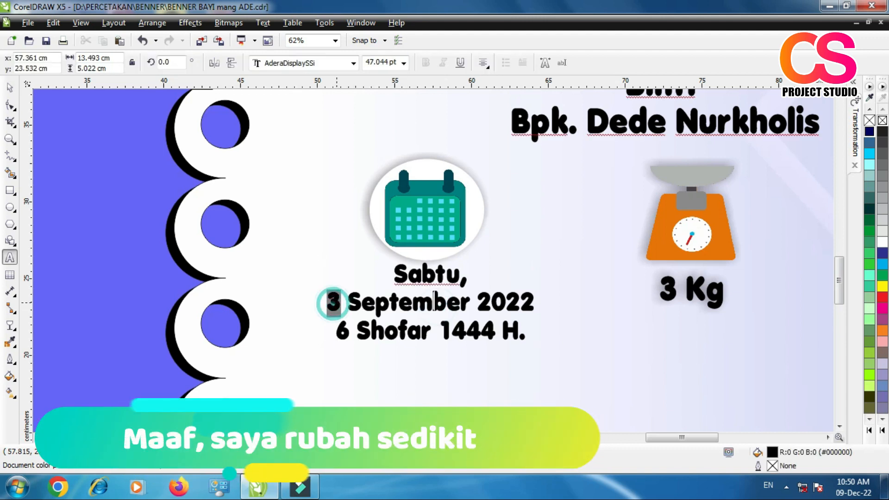
text(23)
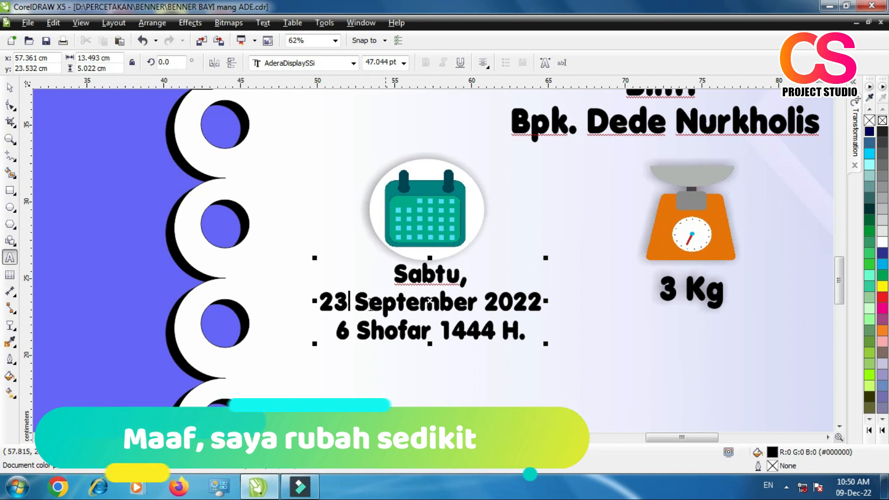
scroll(371, 305, down, 1)
scroll(471, 302, up, 2)
drag(382, 316, 389, 317)
text(7)
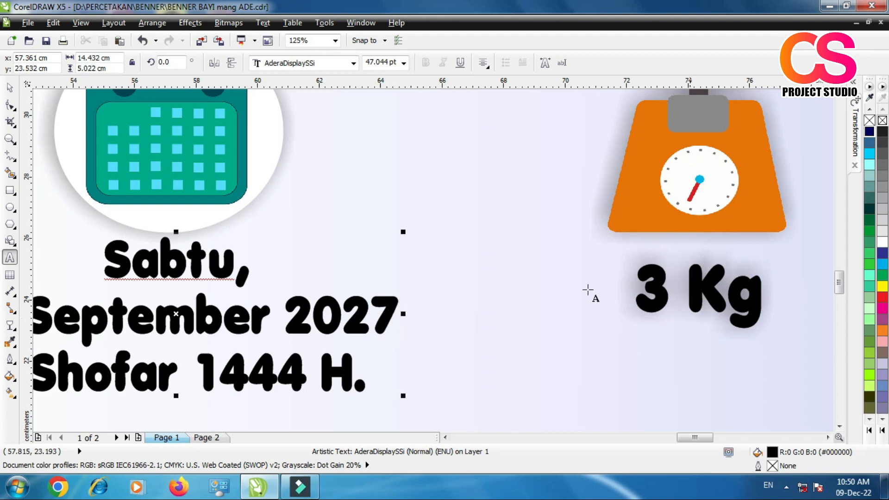
scroll(575, 252, down, 1)
click(11, 91)
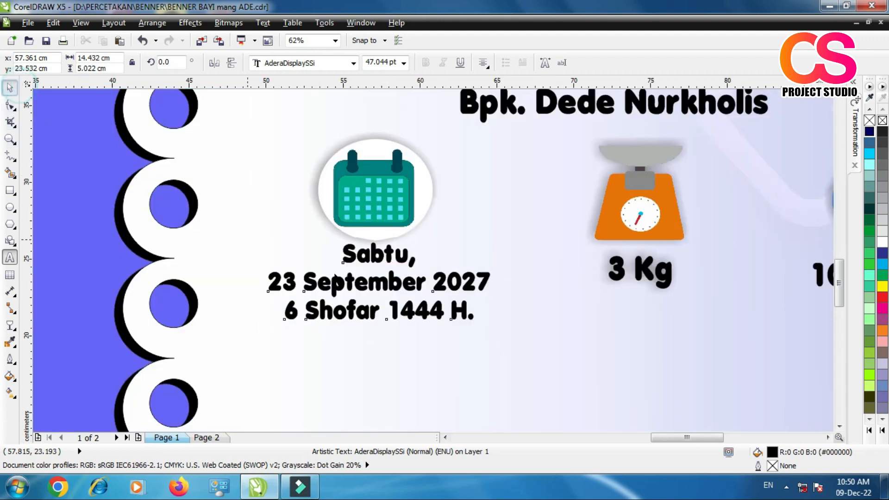
Step: Delete the Hijri date line beneath the baby's birth date
double_click(317, 305)
click(283, 309)
drag(283, 309, 575, 343)
key(Delete)
click(9, 91)
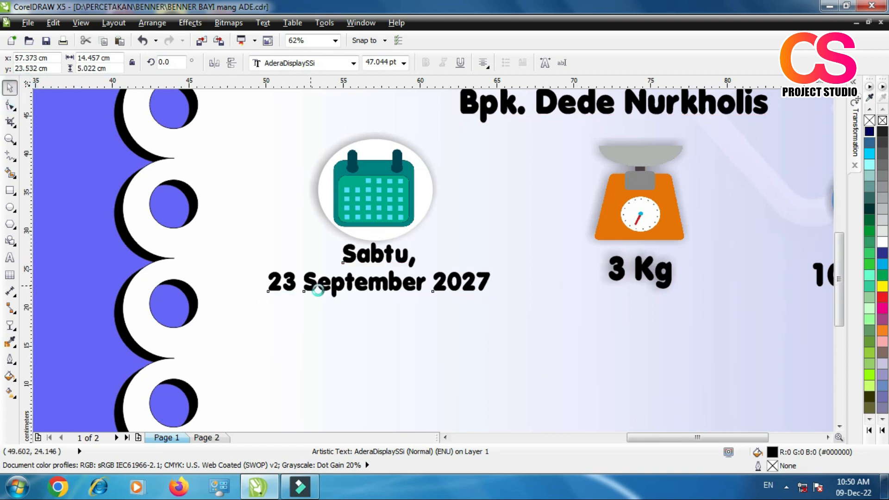
Step: Examine the weight and birth time blocks up close and in the context of the whole banner
scroll(291, 280, down, 1)
scroll(465, 265, up, 2)
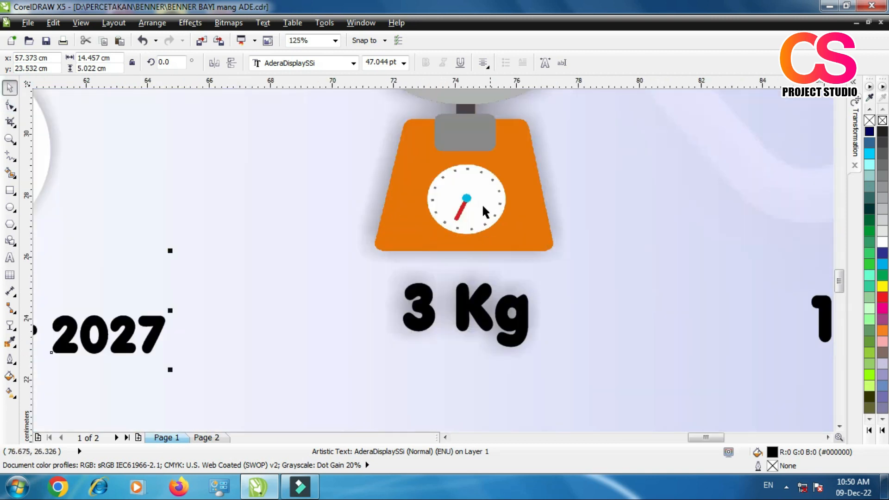
click(436, 315)
scroll(436, 313, down, 1)
scroll(430, 317, down, 1)
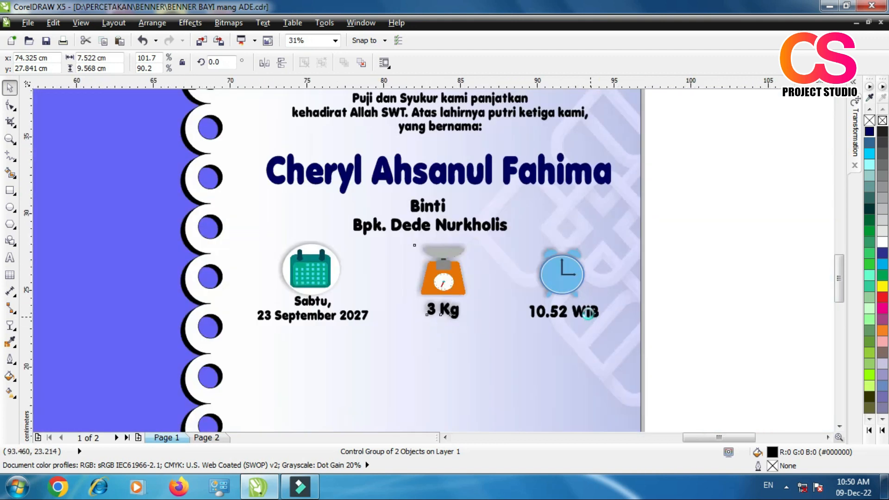
scroll(602, 319, up, 2)
scroll(579, 270, down, 1)
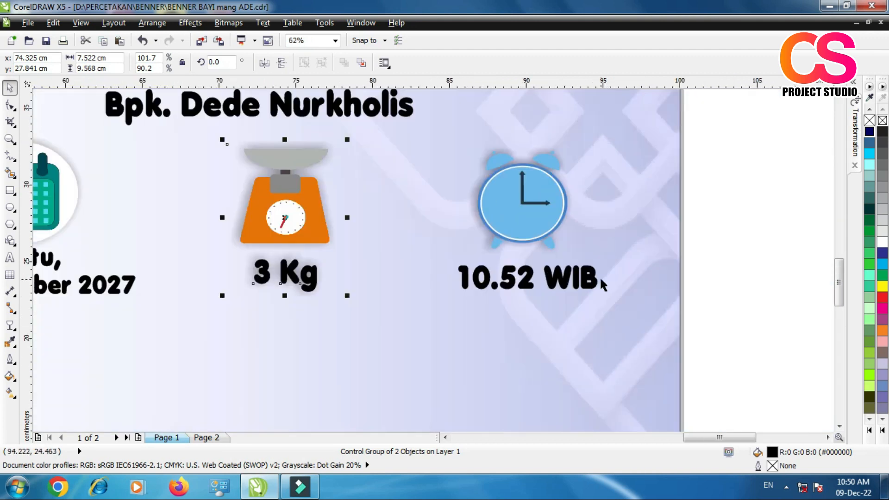
scroll(621, 279, down, 1)
scroll(502, 262, down, 1)
scroll(501, 262, up, 1)
scroll(503, 261, down, 1)
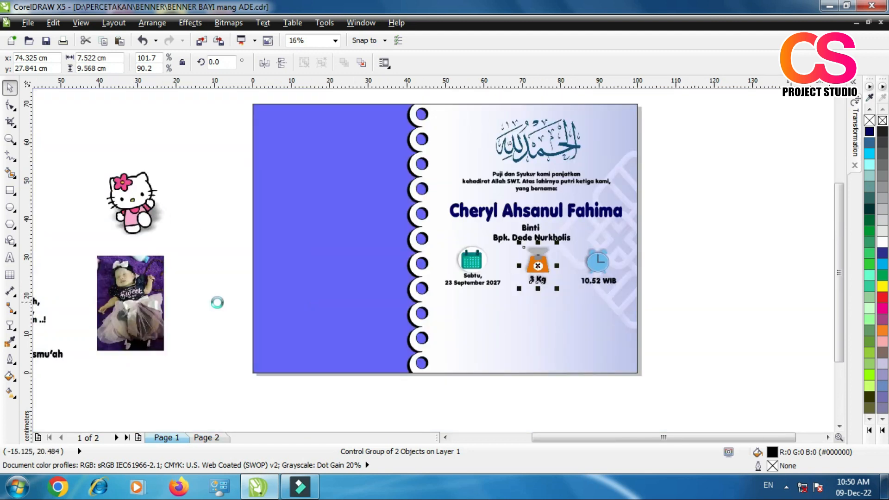
Step: Move the "Semoga Menjadi Anak yang Sholehah" prayer text below the birth details, centred at about X 72.6, Y 15.2 cm
scroll(216, 298, down, 1)
scroll(65, 307, up, 1)
click(57, 301)
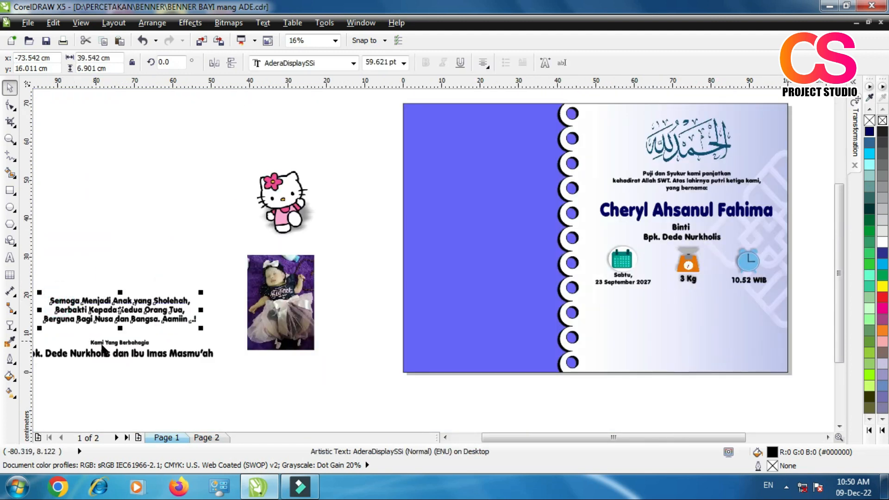
drag(120, 306, 683, 314)
scroll(735, 327, up, 2)
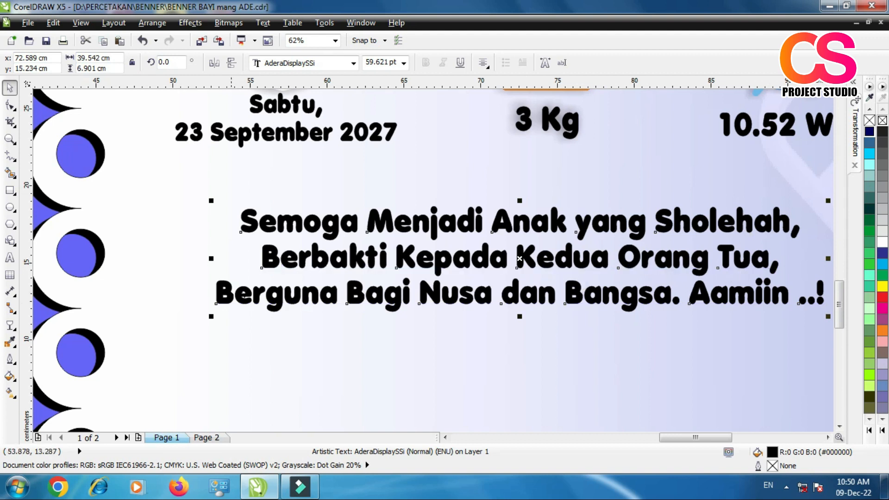
scroll(538, 303, down, 3)
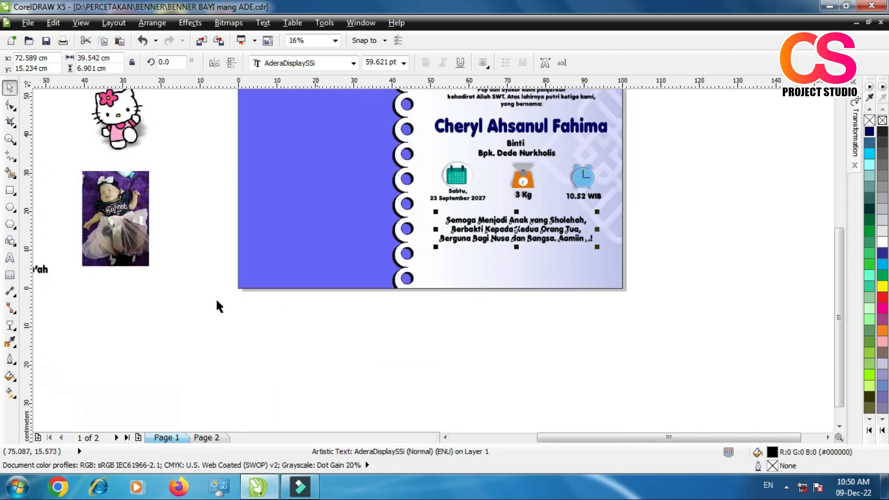
Step: Move the "Kami Yang Berbahagia" text and the parents' names below the prayer text, near the banner's lower edge
scroll(224, 313, down, 1)
scroll(83, 275, up, 3)
click(101, 266)
shift+click(122, 286)
drag(138, 261, 579, 280)
click(571, 378)
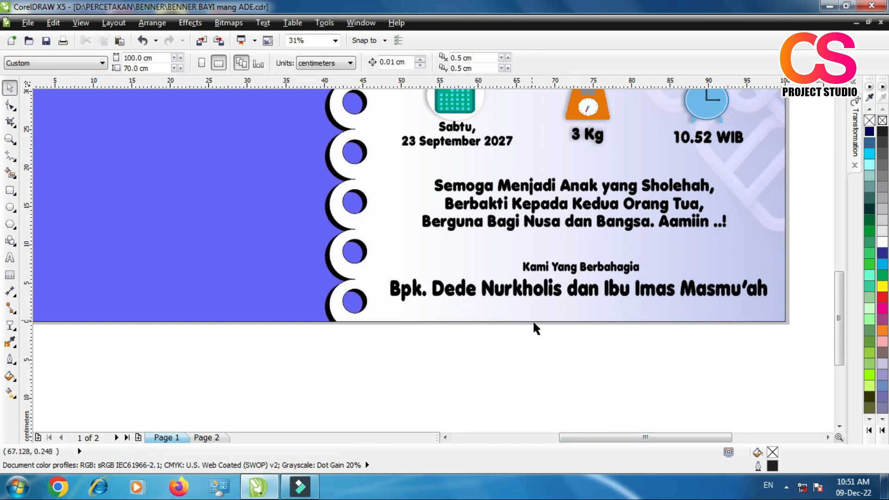
Step: Align the prayer text, "Kami Yang Berbahagia" and the parents' names on a common vertical centre line
scroll(495, 304, down, 2)
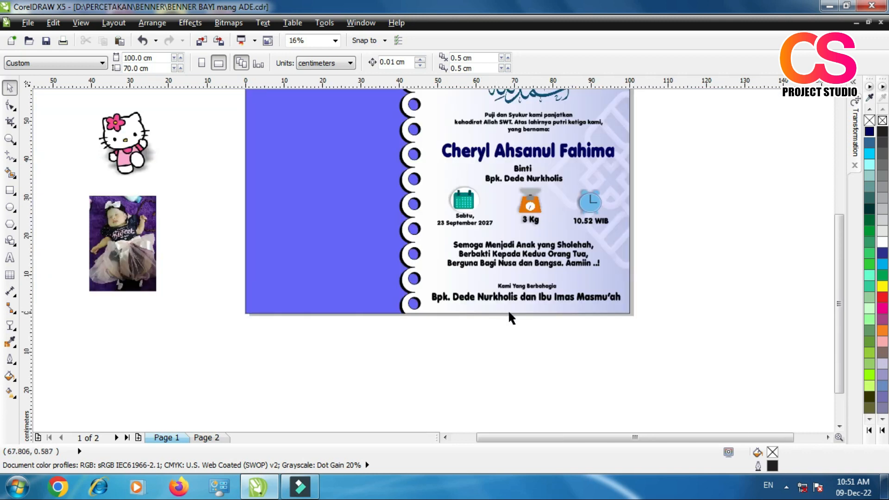
scroll(506, 261, up, 1)
click(532, 256)
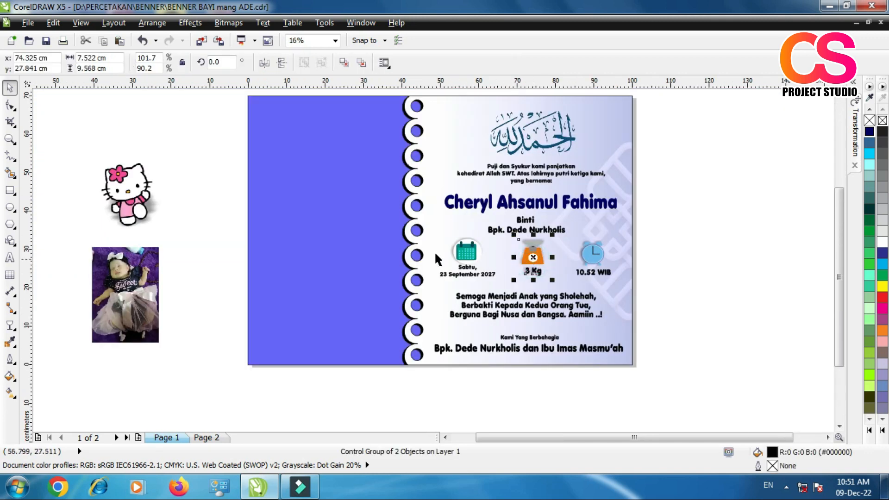
drag(662, 375, 373, 287)
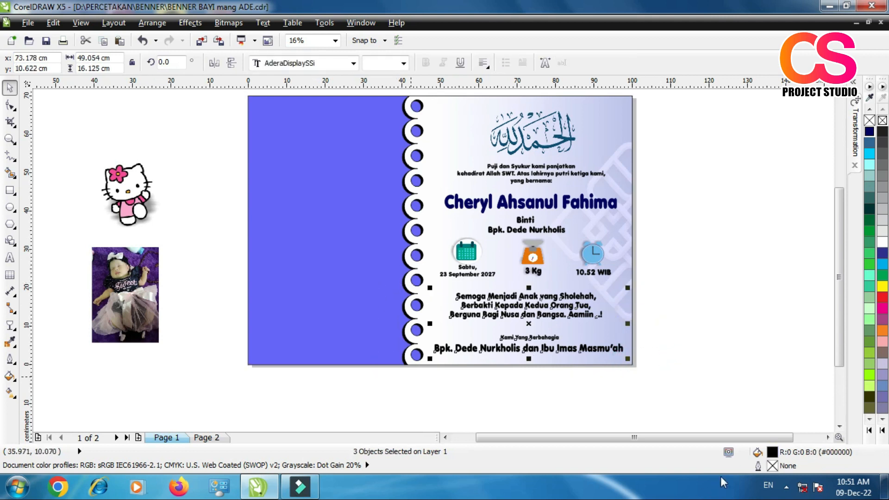
key(c)
key(ctrl+z)
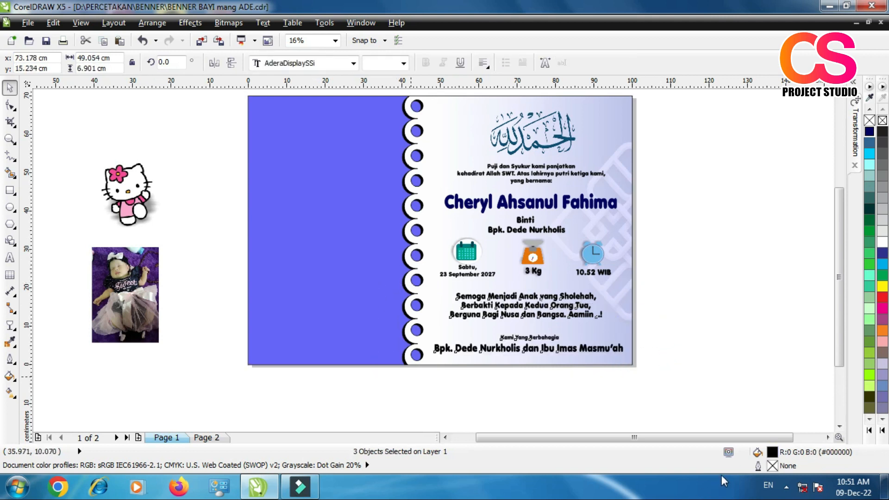
key(e)
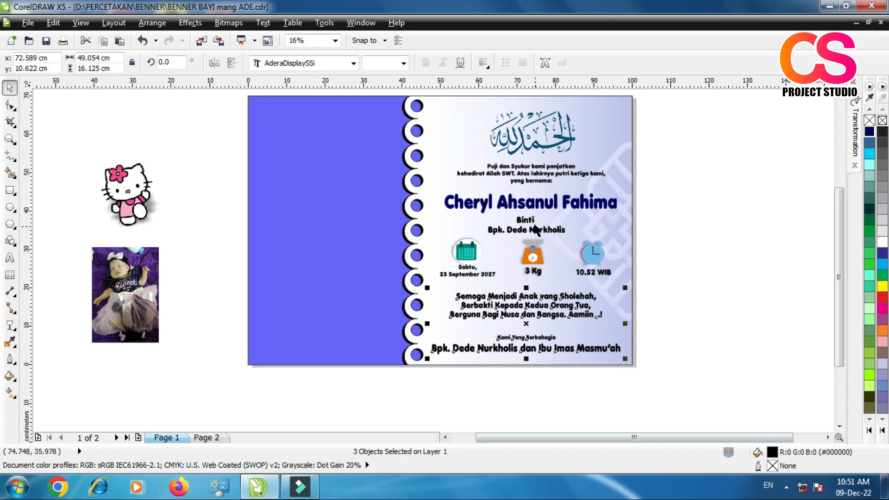
click(732, 212)
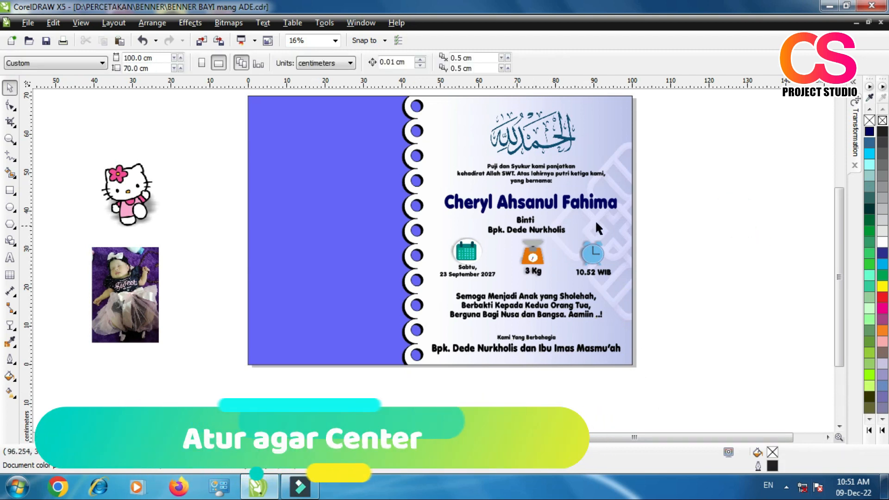
Step: Align the calligraphy, opening text, baby's name and "Binti" text on one vertical centre line, and centre the prayer text under the opening text
drag(420, 92, 656, 237)
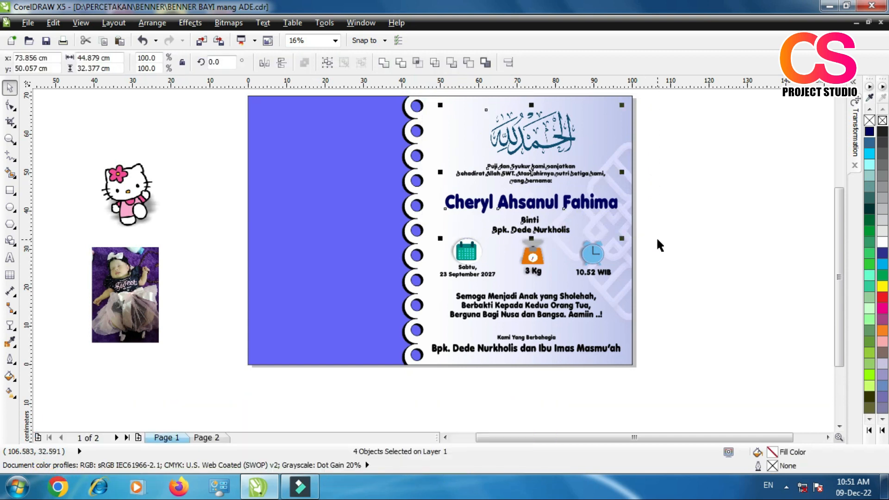
click(521, 318)
shift+click(522, 178)
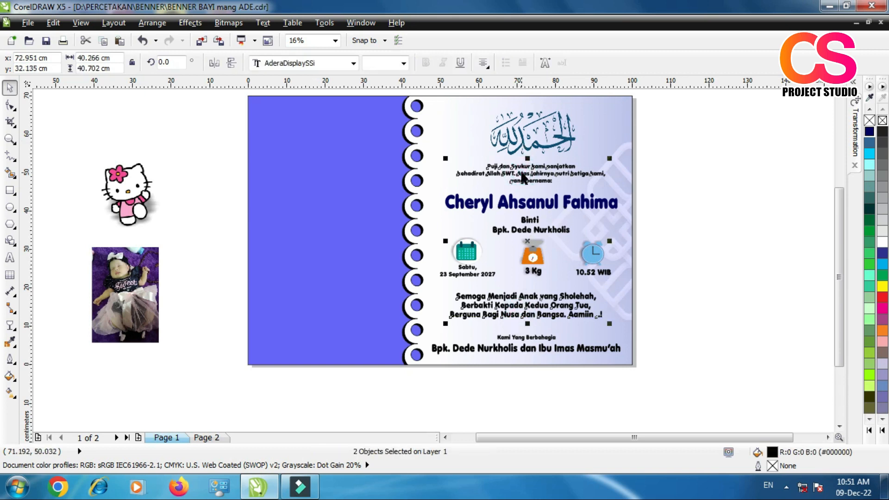
key(c)
Step: Centre "Kami Yang Berbahagia" and the parents' names horizontally under the prayer text and deselect them
click(533, 339)
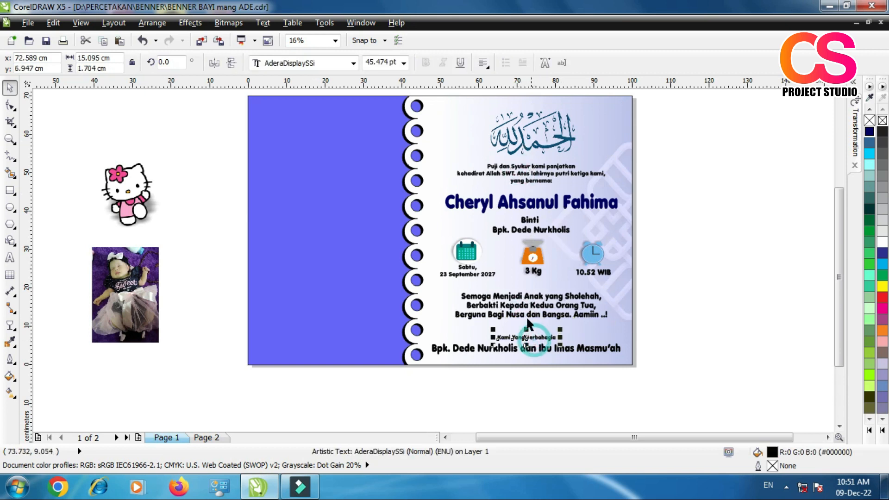
shift+click(531, 351)
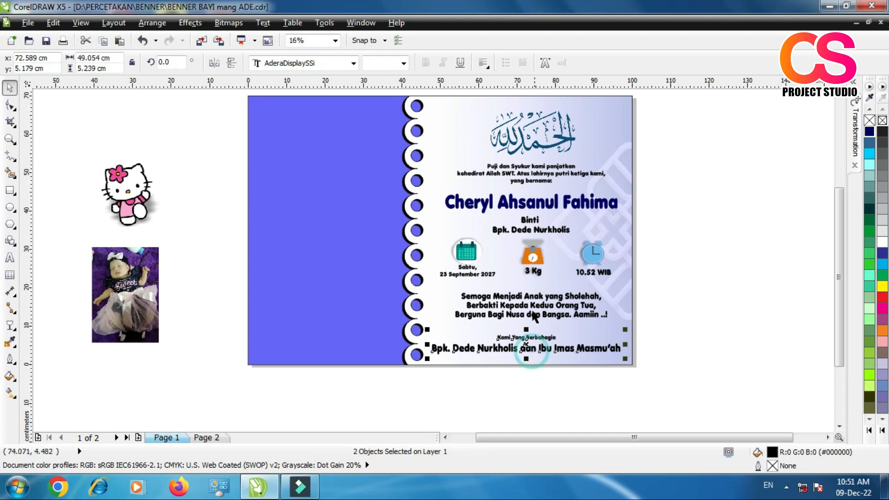
shift+click(532, 314)
key(c)
click(701, 335)
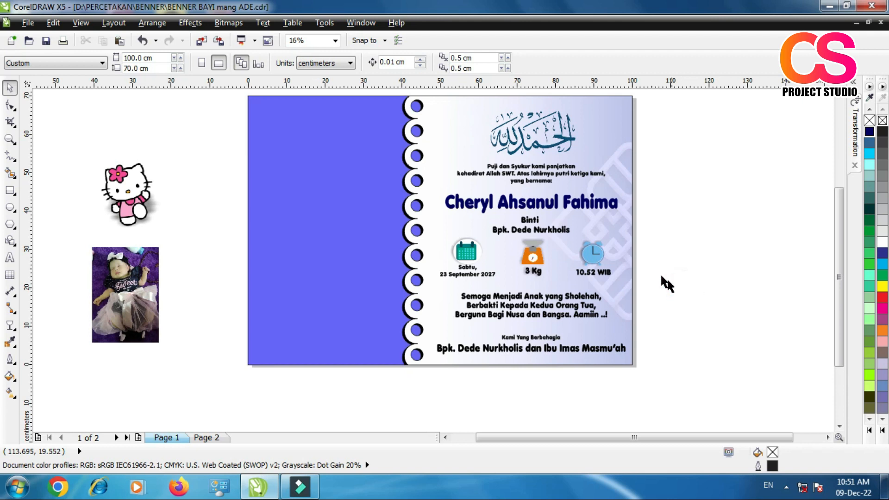
scroll(655, 316, down, 1)
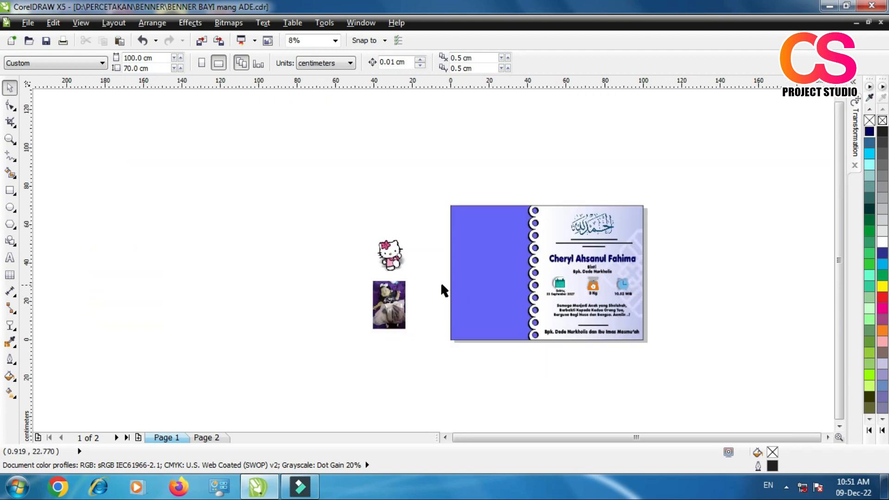
scroll(634, 333, up, 1)
click(153, 166)
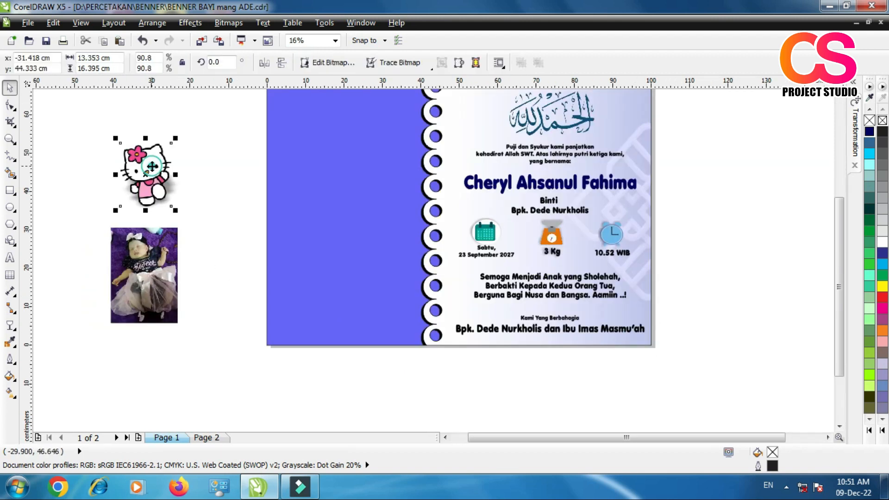
click(153, 174)
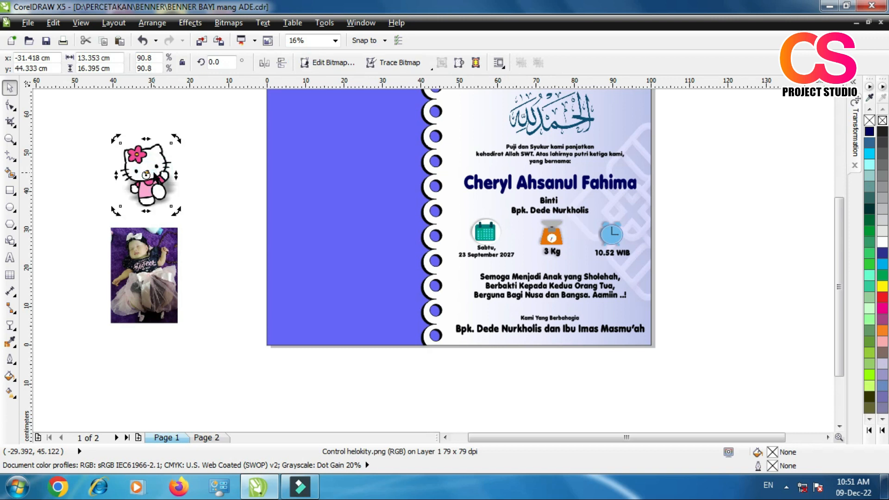
scroll(228, 254, down, 1)
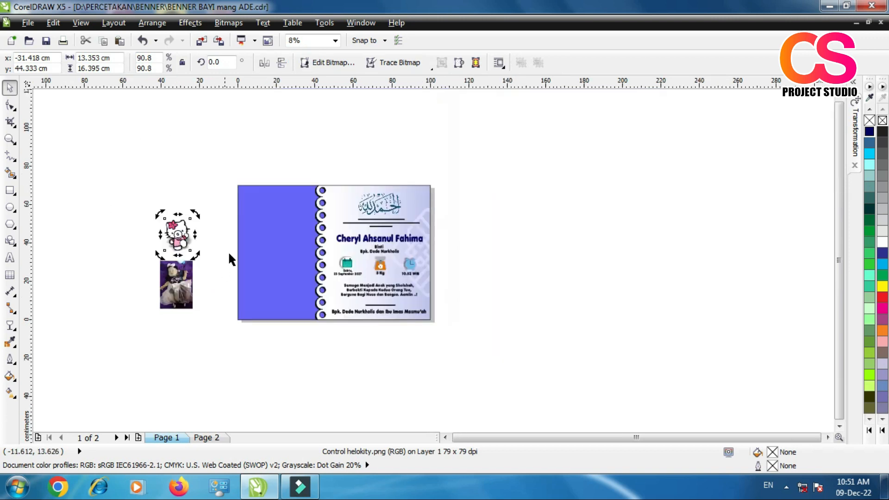
scroll(228, 251, up, 1)
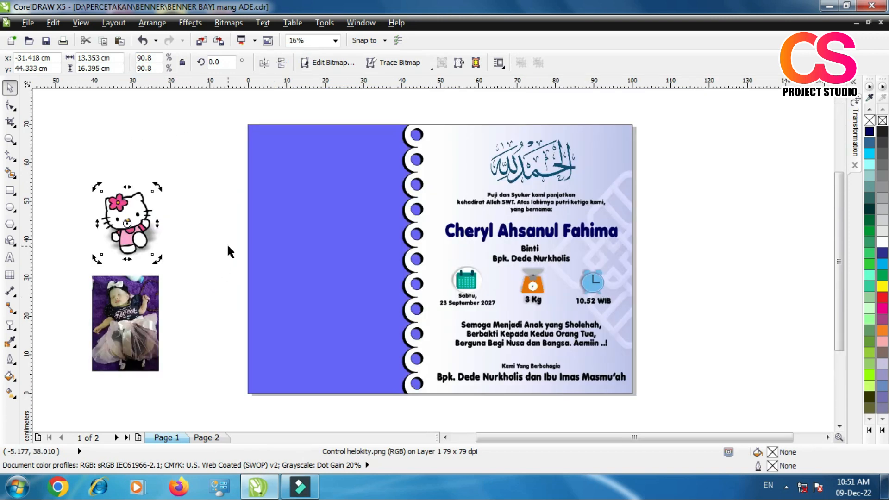
Step: Draw a small circle about 1.1 cm in diameter in the upper-left corner of the blue-violet panel with the Ellipse tool
click(11, 209)
scroll(264, 129, up, 1)
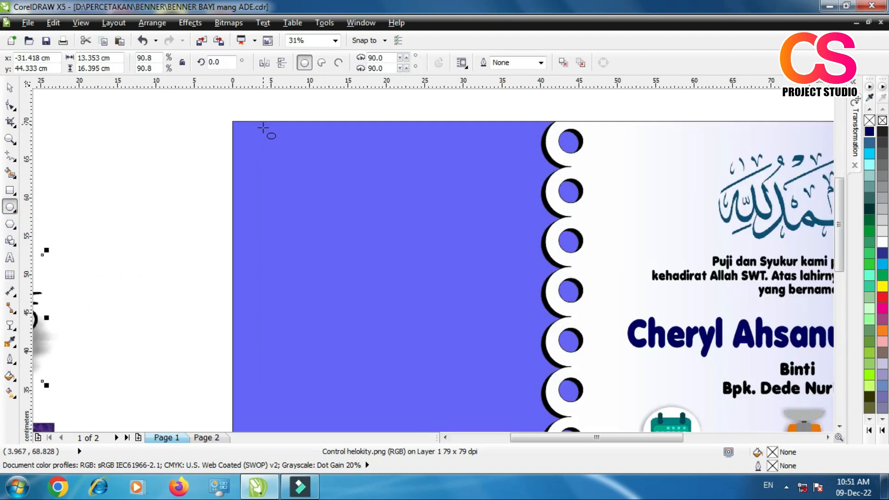
scroll(263, 130, up, 1)
drag(229, 125, 248, 141)
scroll(250, 141, down, 1)
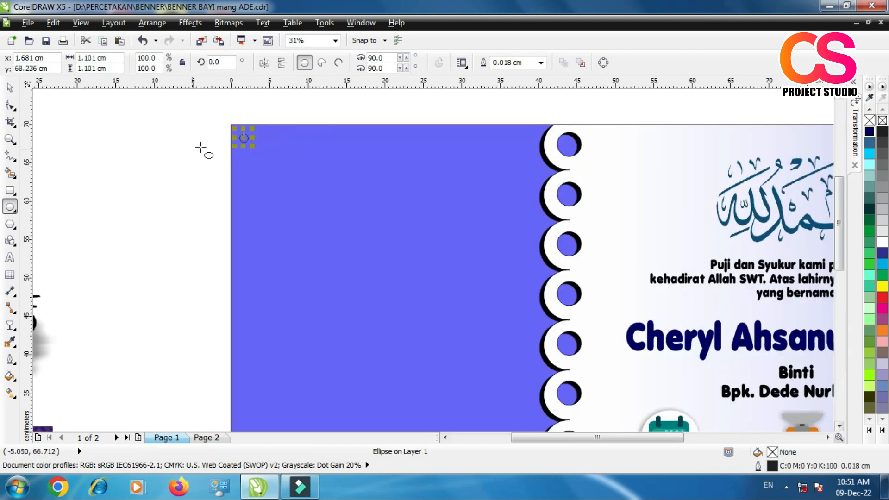
Step: Fill the small circle white and place a copy about 7.5 cm to its right on the same line
click(10, 88)
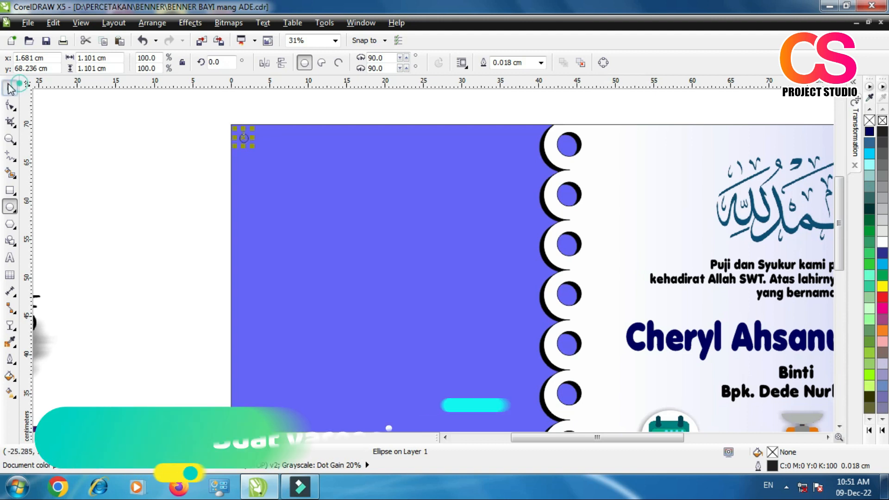
click(882, 243)
scroll(245, 137, up, 1)
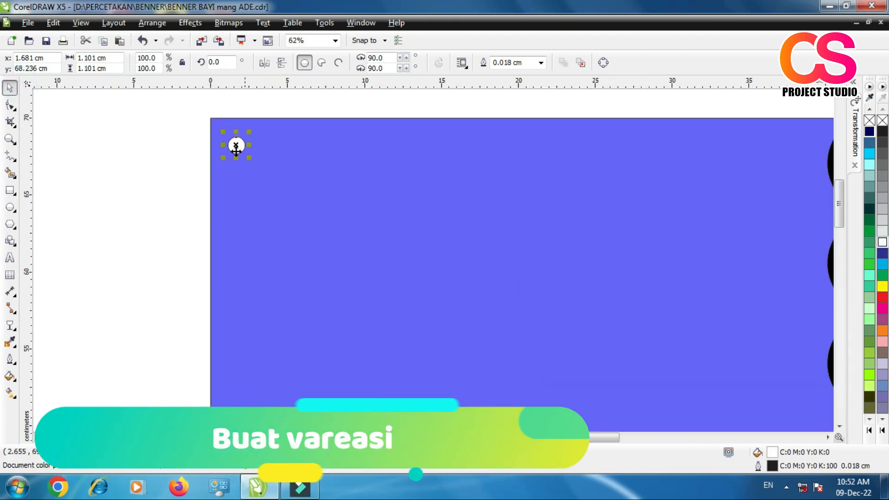
drag(236, 146, 351, 149)
click(373, 170)
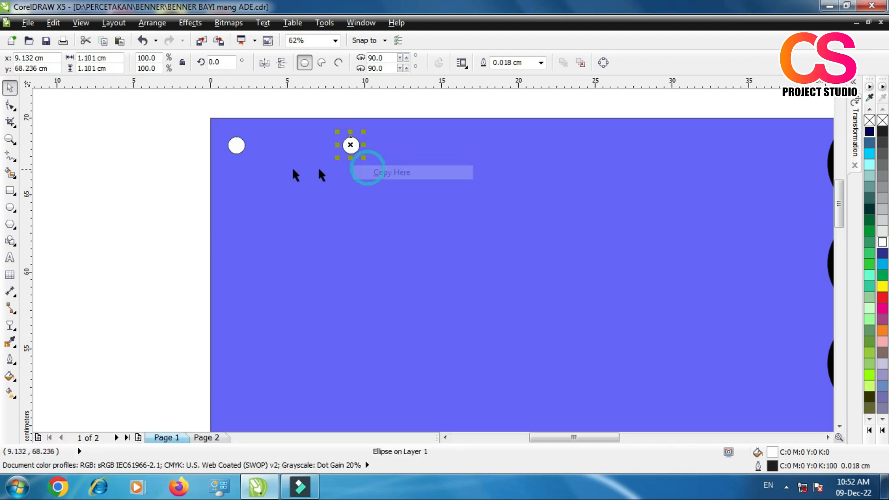
scroll(220, 176, down, 2)
click(185, 163)
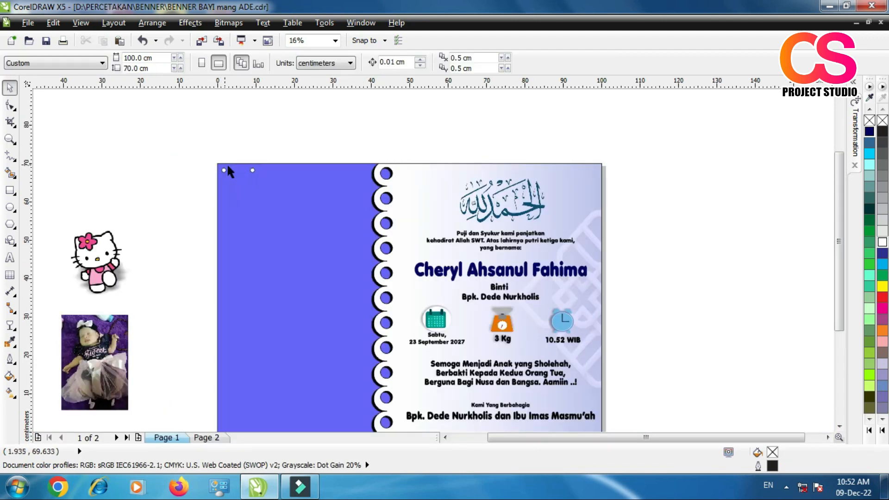
Step: Copy both white circles about 3.7 cm right and 5 cm down to form a staggered second row
scroll(227, 171, up, 1)
drag(163, 139, 295, 198)
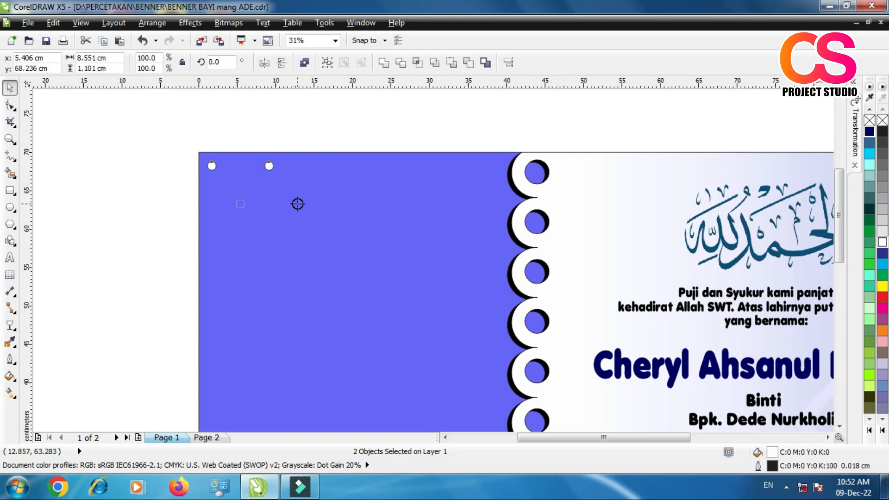
drag(298, 204, 298, 204)
click(328, 224)
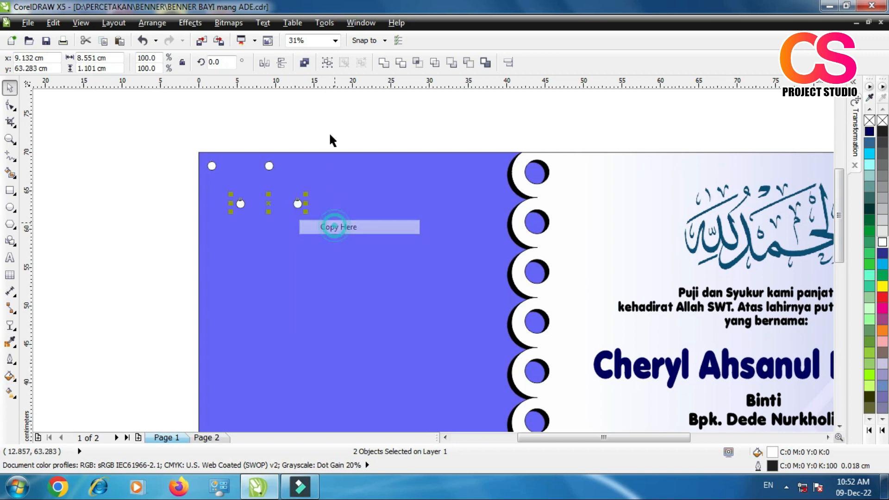
click(324, 125)
Step: Duplicate the four circles about 15.8 cm to the right, repeat the copy, and delete the surplus circle beyond the panel
drag(167, 143, 338, 234)
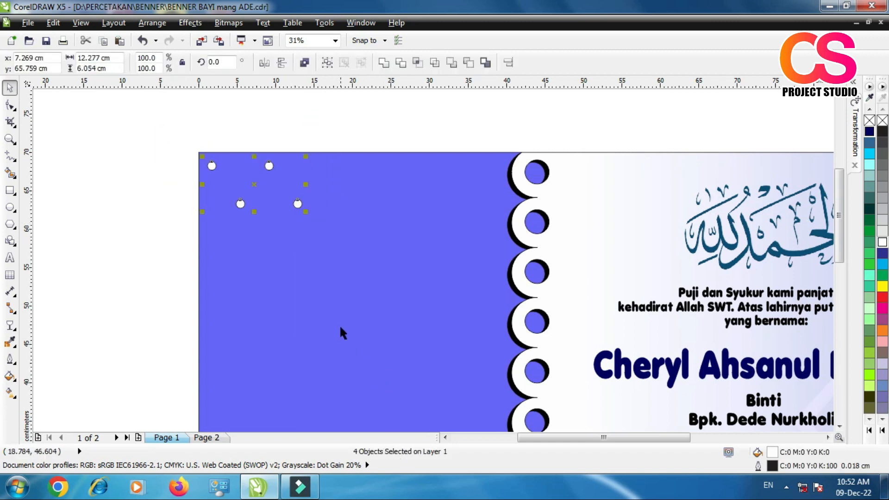
key(ctrl+d)
drag(257, 183, 375, 185)
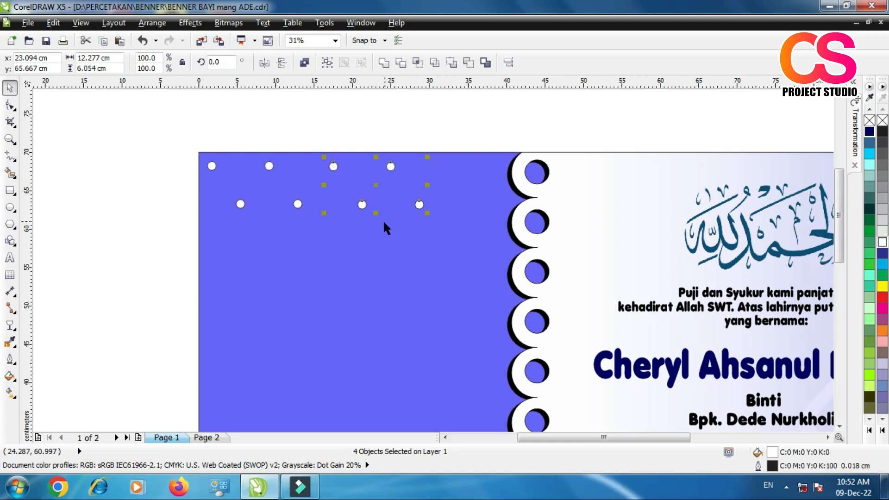
key(ctrl+r)
click(496, 115)
click(541, 207)
key(Delete)
Step: Align the circles of the upper row and those of the lower row each on a common horizontal line
drag(167, 132, 593, 188)
key(e)
drag(162, 186, 560, 262)
key(e)
Step: Copy the two circle rows about 10 cm downward and repeat the copy three times to extend the dot pattern
drag(129, 137, 556, 241)
scroll(365, 161, down, 1)
scroll(349, 297, up, 1)
scroll(370, 193, down, 1)
drag(374, 119, 376, 164)
right_click(376, 163)
key(ctrl+r)
key(ctrl+r)
key(ctrl+r)
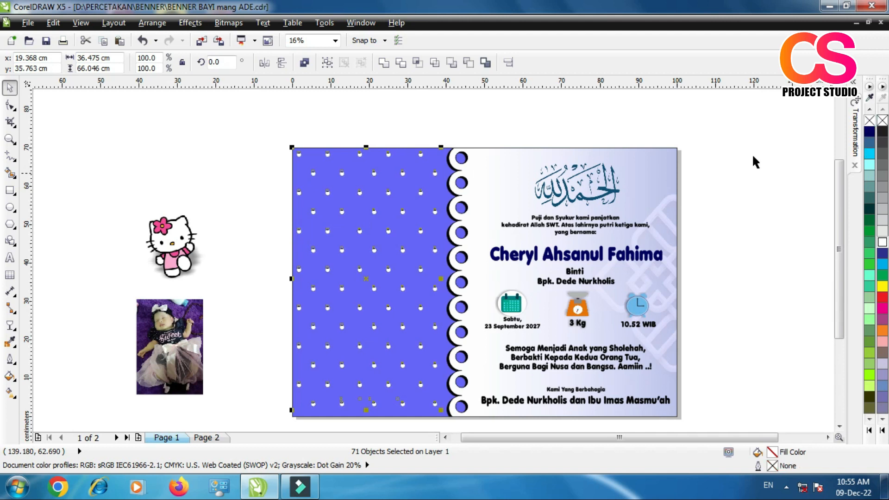
Step: Group all the white dots together with the text on the blue-violet panel
scroll(383, 371, down, 2)
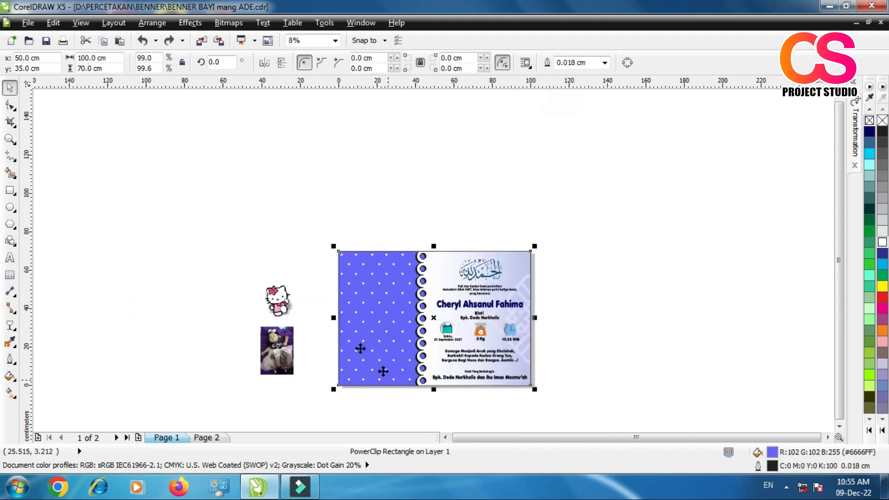
key(Escape)
scroll(349, 333, up, 1)
scroll(367, 169, down, 1)
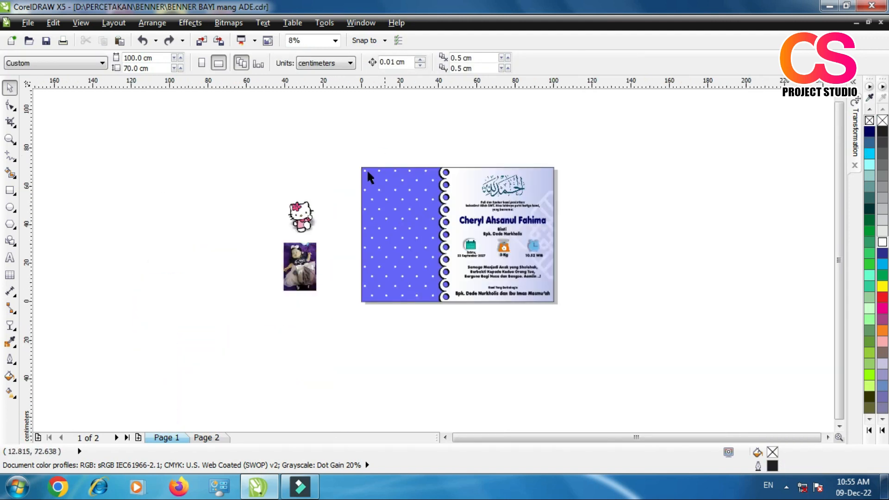
drag(340, 152, 445, 316)
scroll(413, 185, up, 1)
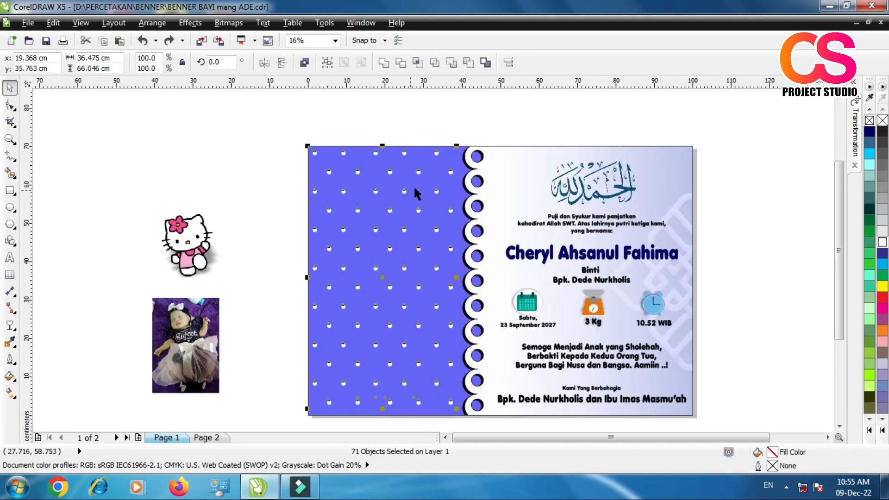
click(327, 64)
Step: PowerClip the dot group inside the banner's blue-violet background rectangle
click(190, 22)
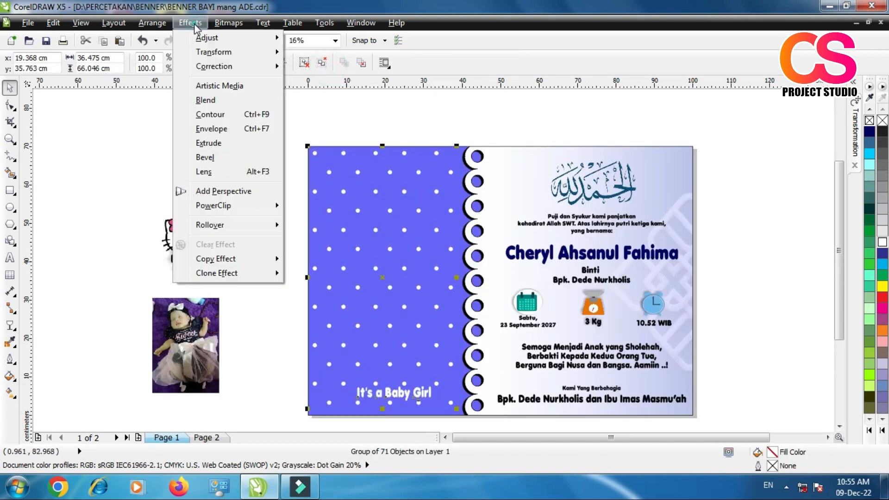
mouse_move(274, 205)
click(314, 207)
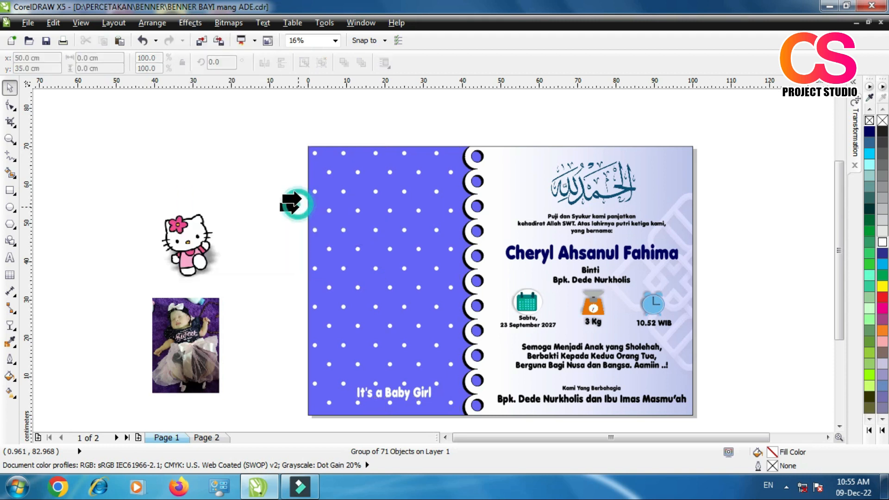
click(305, 175)
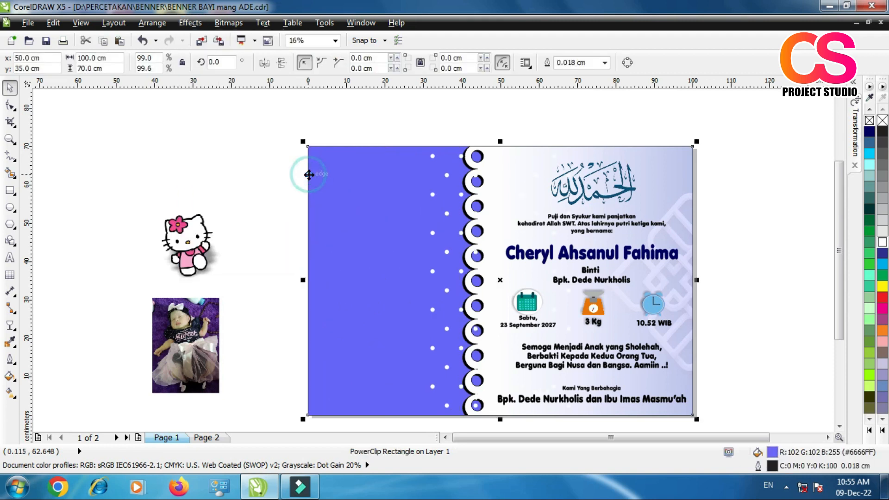
Step: Edit the background's PowerClip contents and move the dot group left so it covers the blue-violet panel
right_click(380, 185)
click(418, 23)
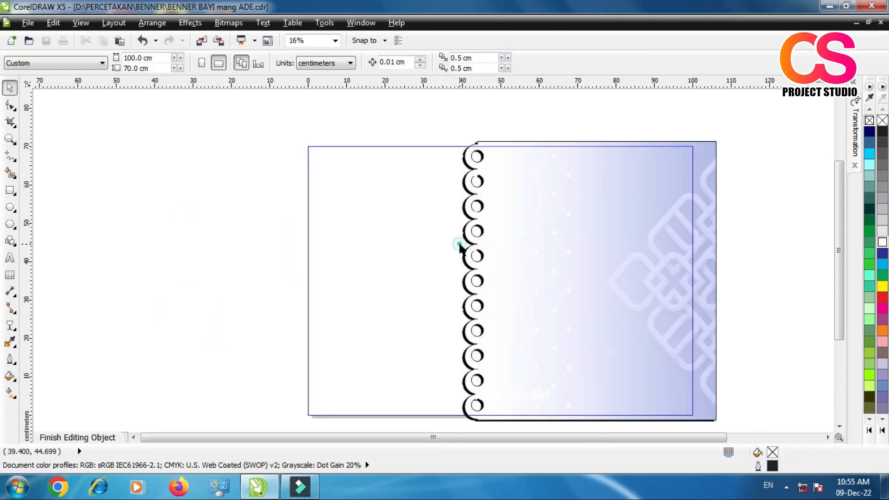
click(515, 228)
drag(372, 114, 583, 444)
drag(500, 251, 393, 257)
Step: Ungroup the dot pattern and delete the "It's a Baby Girl" text from it
click(416, 406)
click(406, 371)
click(304, 62)
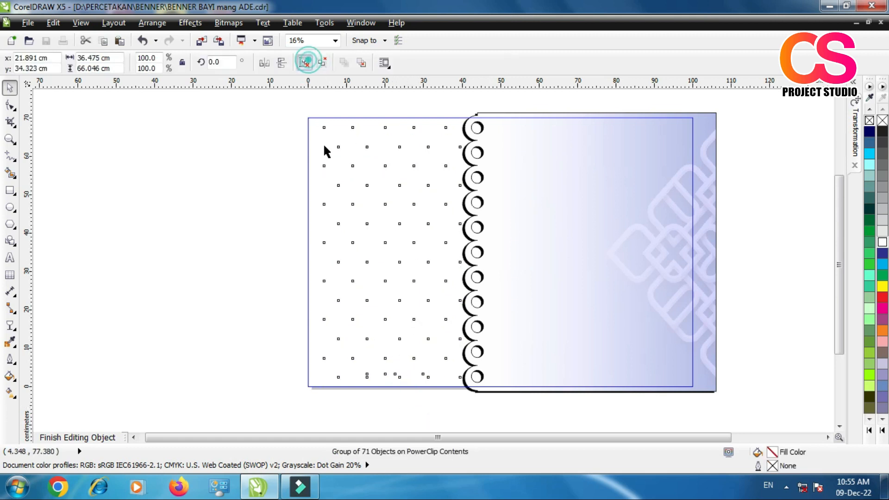
click(416, 407)
click(404, 369)
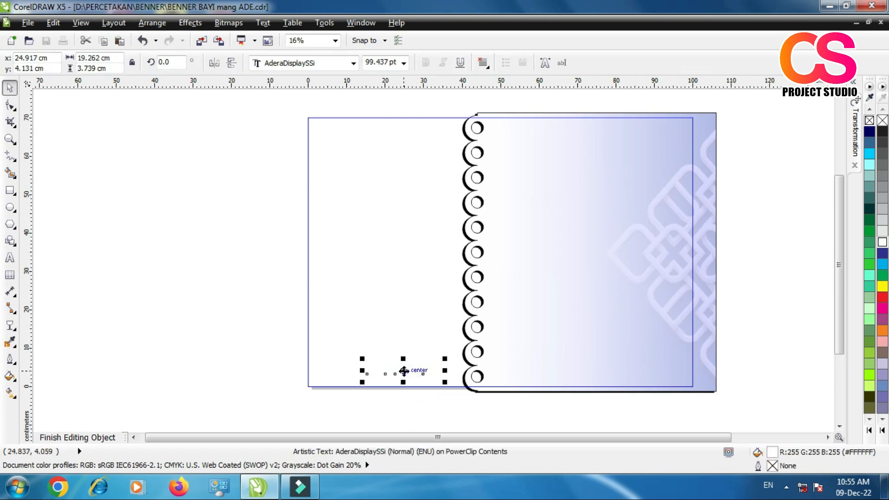
right_click(403, 371)
click(433, 227)
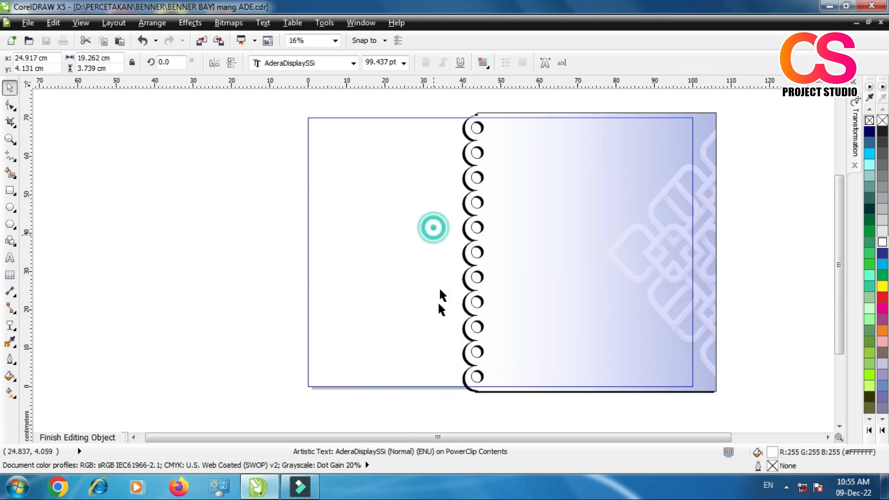
Step: Finish editing the background's PowerClip contents and deselect everything
click(283, 319)
right_click(533, 235)
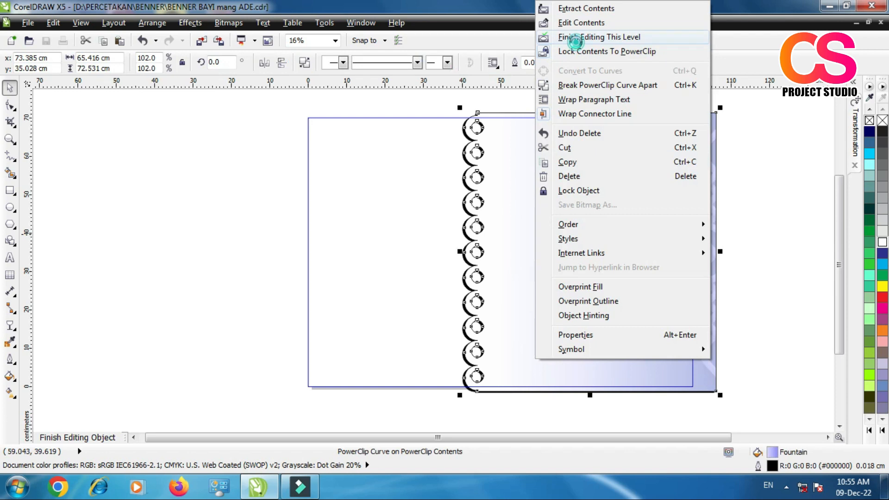
click(575, 37)
click(258, 255)
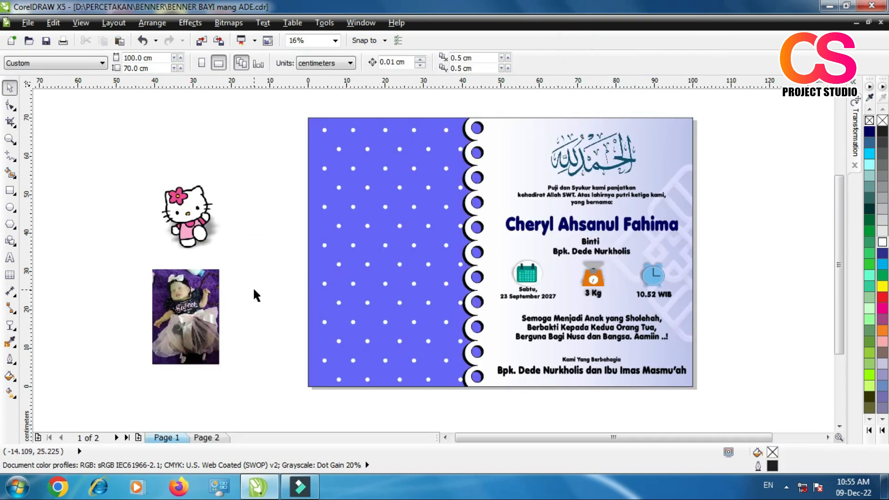
Step: Draw an upright ellipse about 32.7 × 41.1 cm in the middle of the dotted panel as a photo frame
key(F6)
click(10, 206)
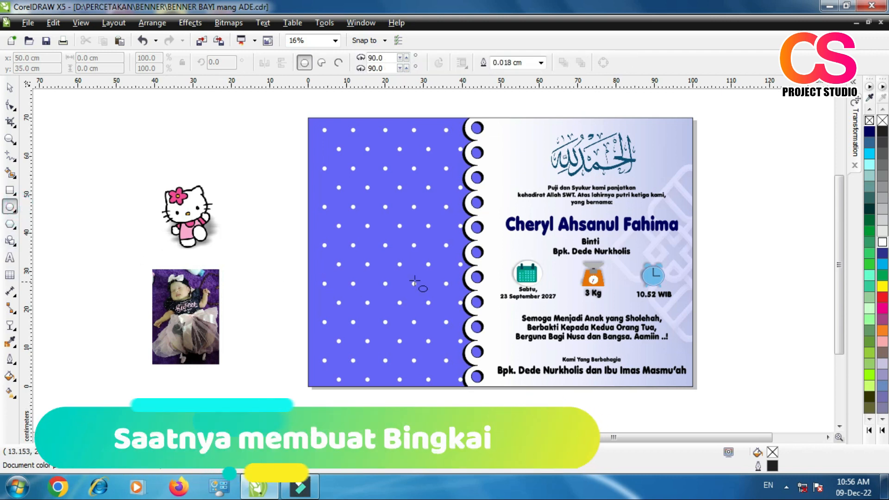
drag(329, 179, 453, 338)
click(10, 87)
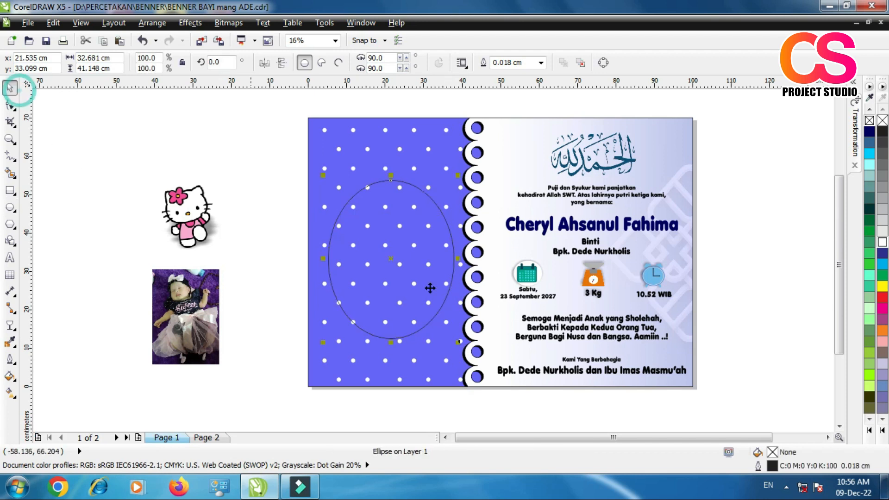
Step: Set the ellipse's outline width to 1.0 cm and its outline colour to white
scroll(434, 252, up, 2)
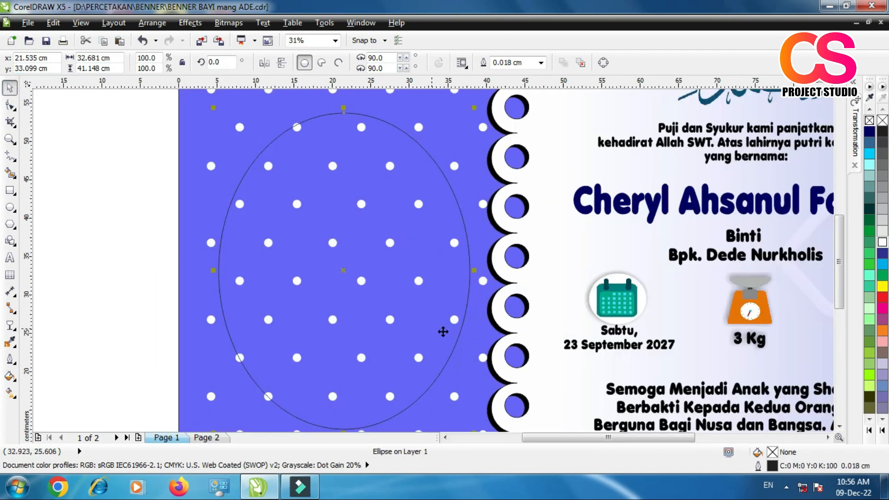
click(541, 62)
click(517, 178)
click(541, 62)
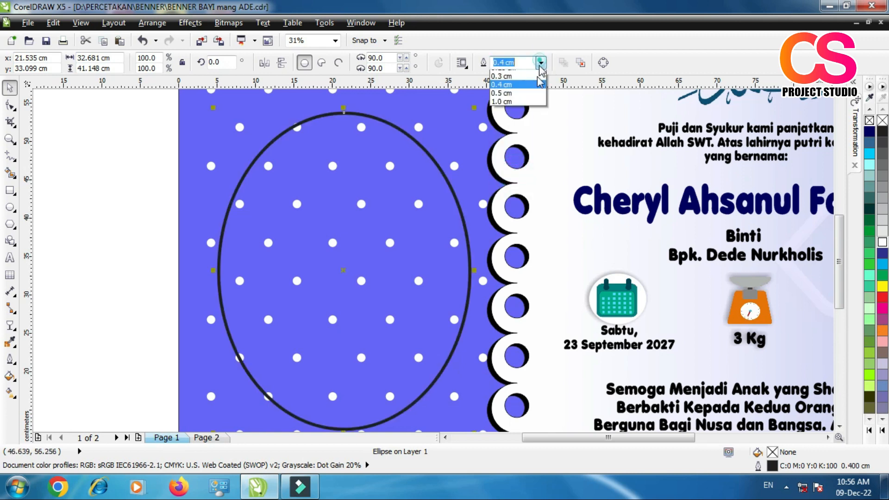
click(517, 197)
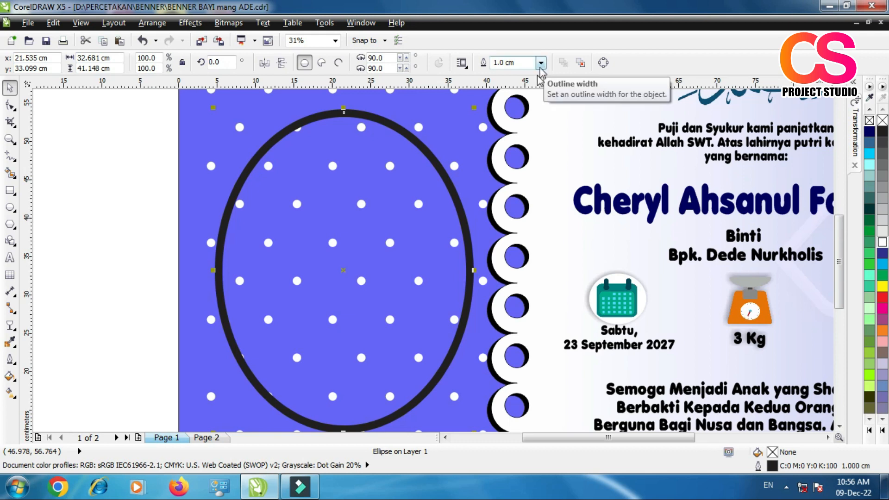
click(99, 214)
click(250, 166)
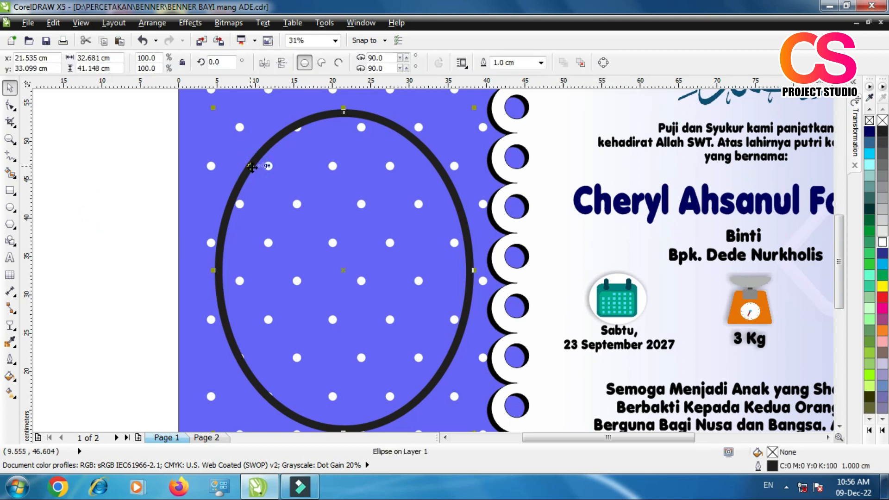
right_click(882, 241)
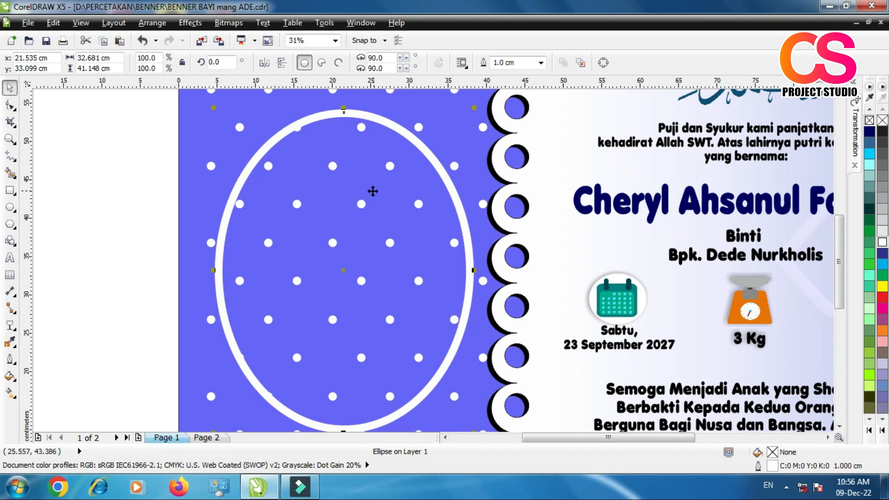
Step: Duplicate the white ellipse and offset one copy about 5 cm to the right of the other
key(ctrl+d)
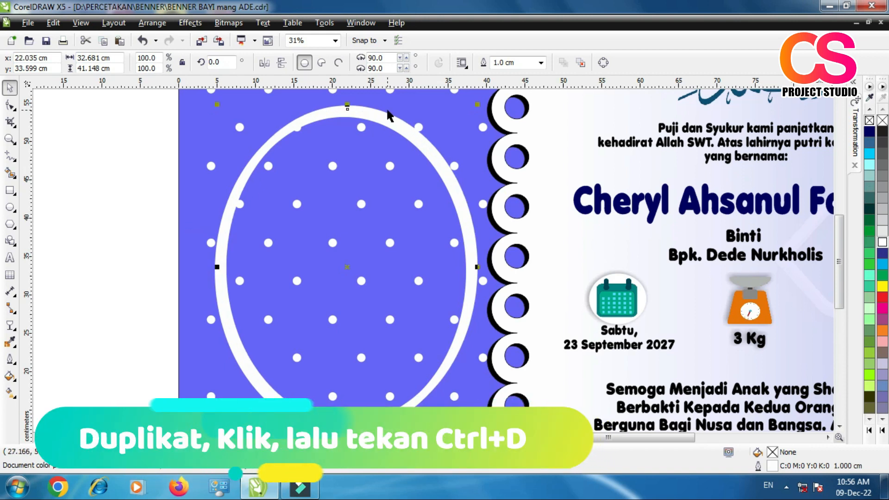
click(363, 116)
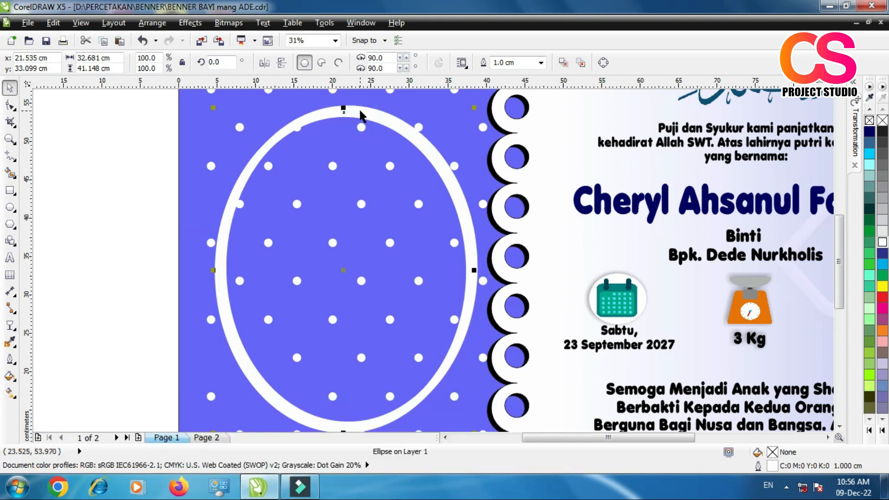
drag(353, 112, 392, 118)
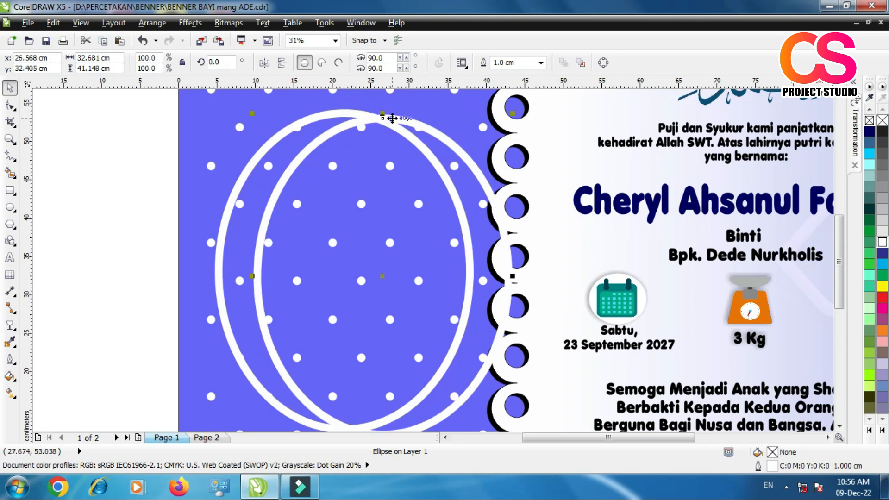
Step: Set the offset ellipse copy's outline to 0.3 cm wide with a dashed line style and rounded corners
click(540, 63)
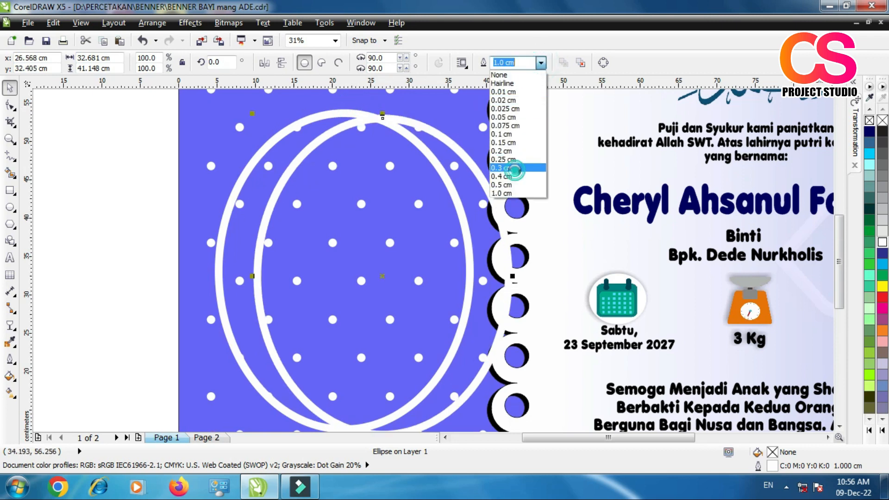
click(514, 168)
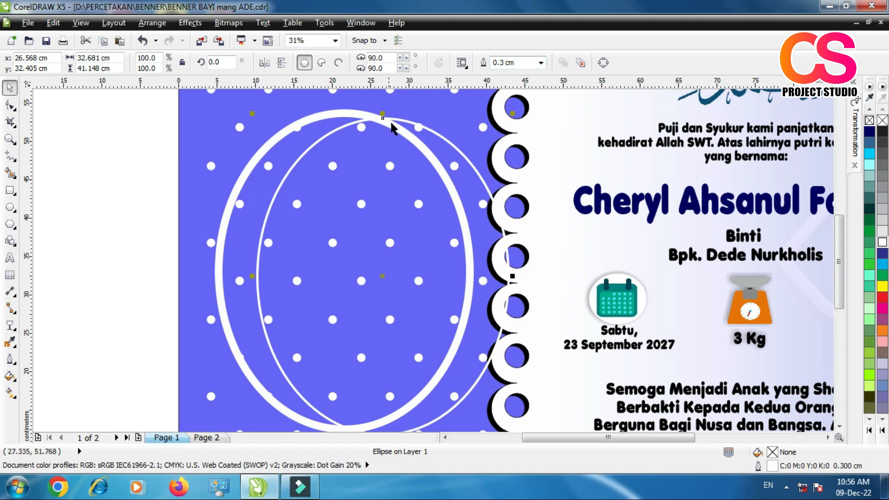
click(9, 359)
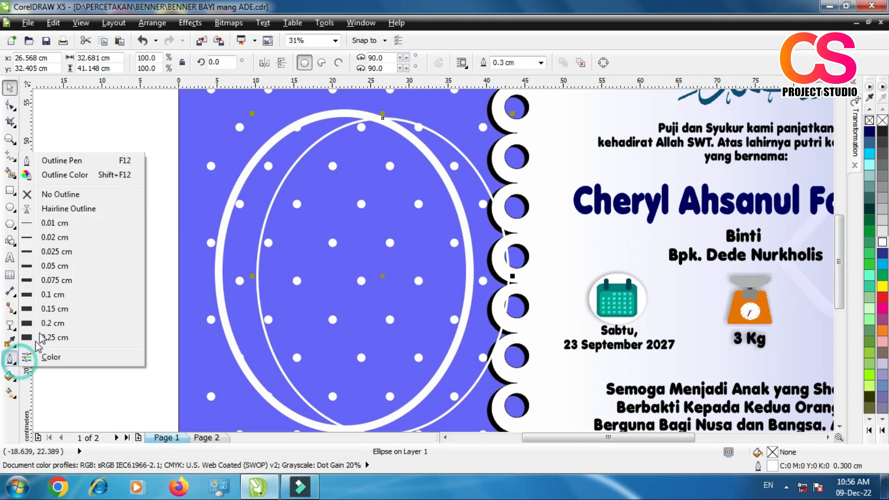
click(70, 160)
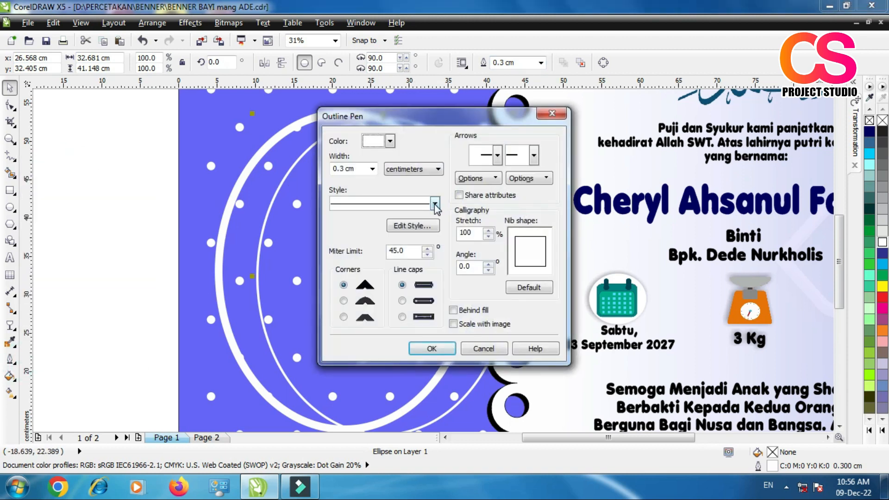
click(434, 204)
click(397, 315)
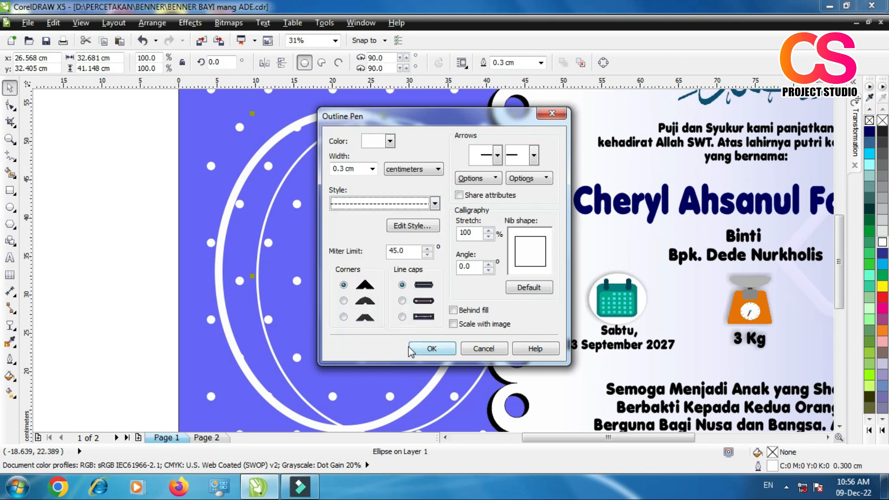
click(344, 301)
click(431, 352)
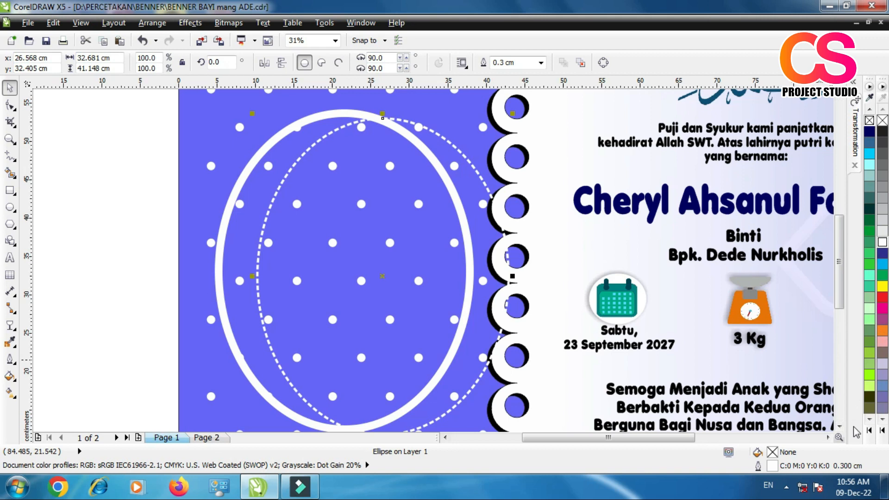
Step: Try several outline colours on the dashed ellipse, settling on dark blue #003399
click(869, 431)
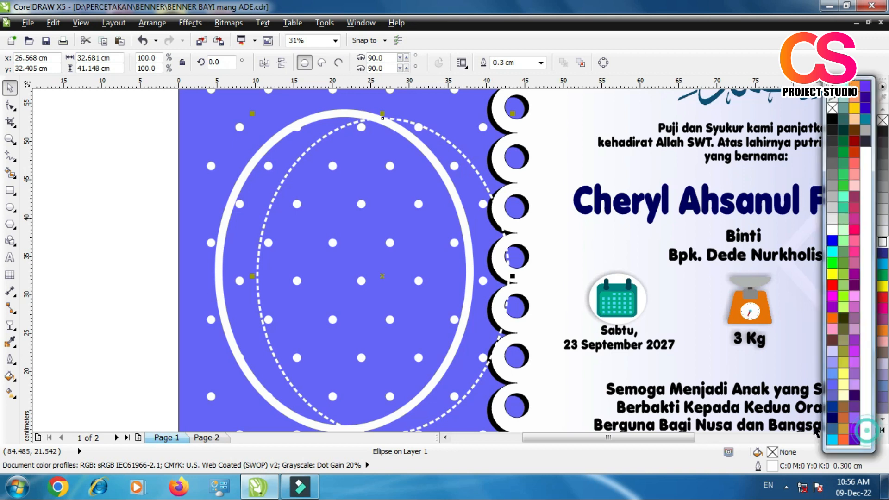
right_click(831, 409)
right_click(831, 386)
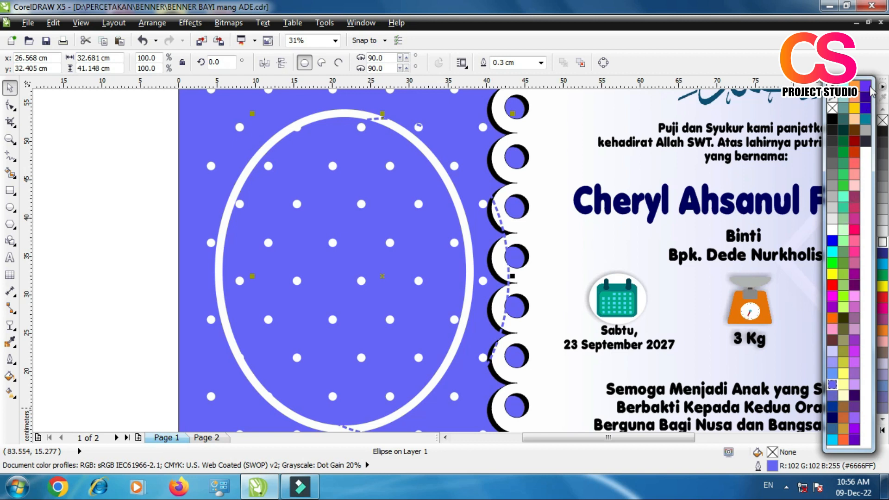
right_click(856, 420)
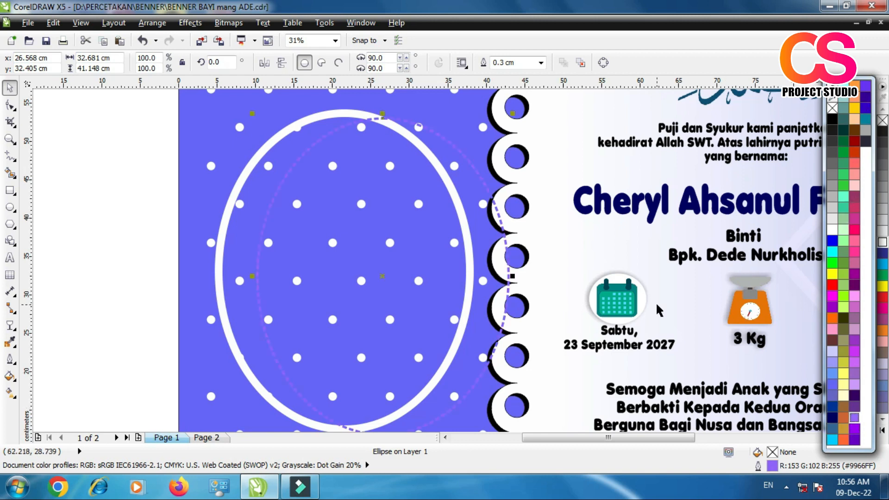
right_click(832, 407)
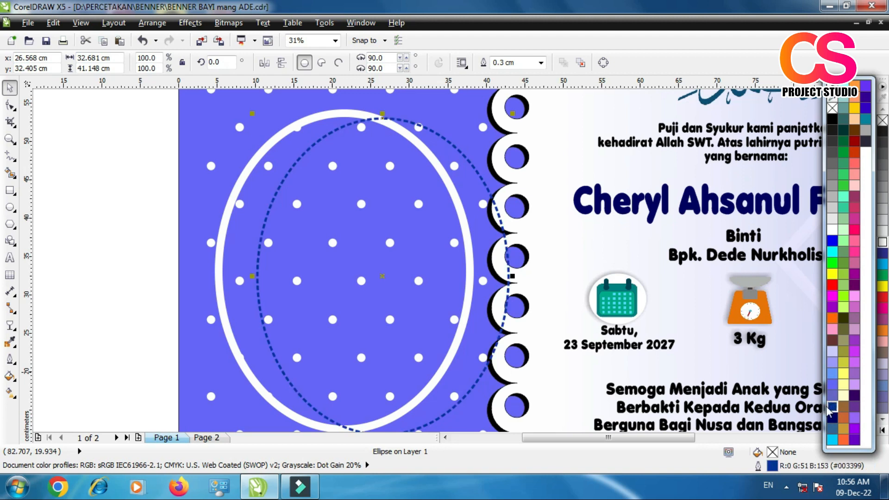
Step: Centre the dashed ellipse horizontally and vertically on the white ellipse and deselect both
shift+click(228, 213)
key(c)
key(e)
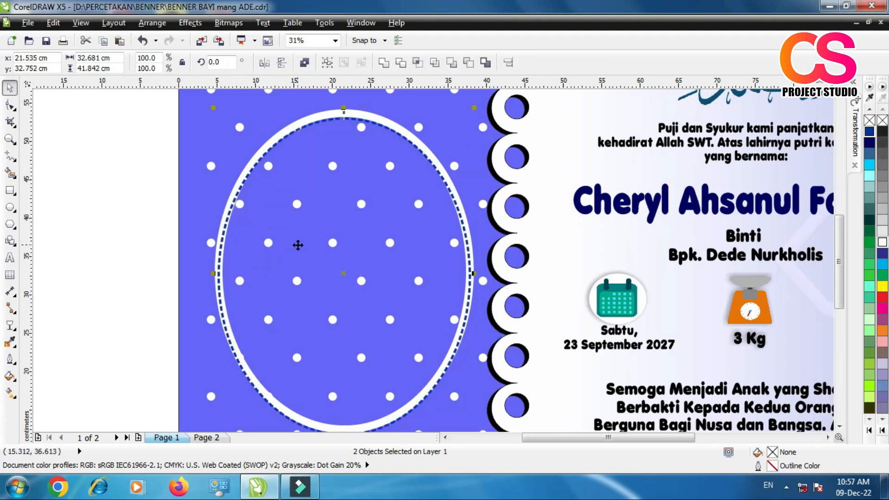
click(113, 184)
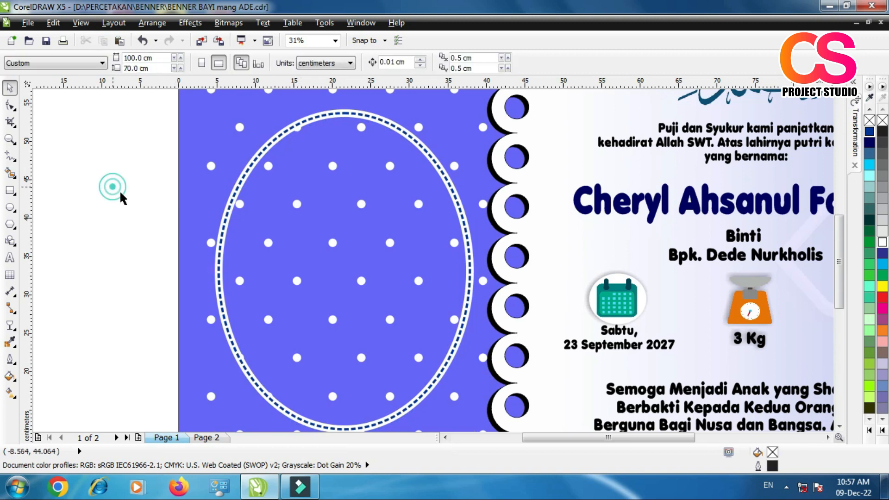
Step: Bring the baby photo beside the dotted panel and move the dashed ellipse down and right, away from the white ellipse
scroll(369, 262, down, 2)
drag(146, 333, 250, 288)
scroll(299, 247, up, 2)
drag(311, 208, 386, 260)
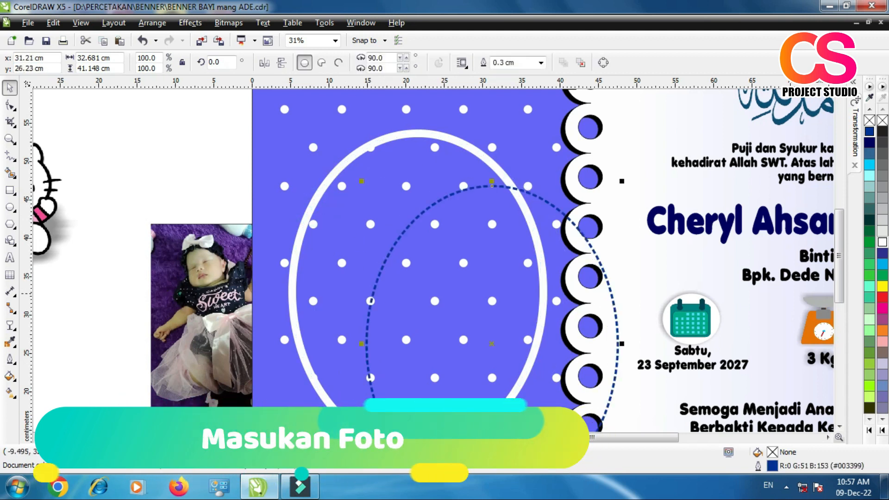
drag(179, 294, 141, 273)
Step: Place the baby photo inside the white ellipse as a PowerClip
click(189, 24)
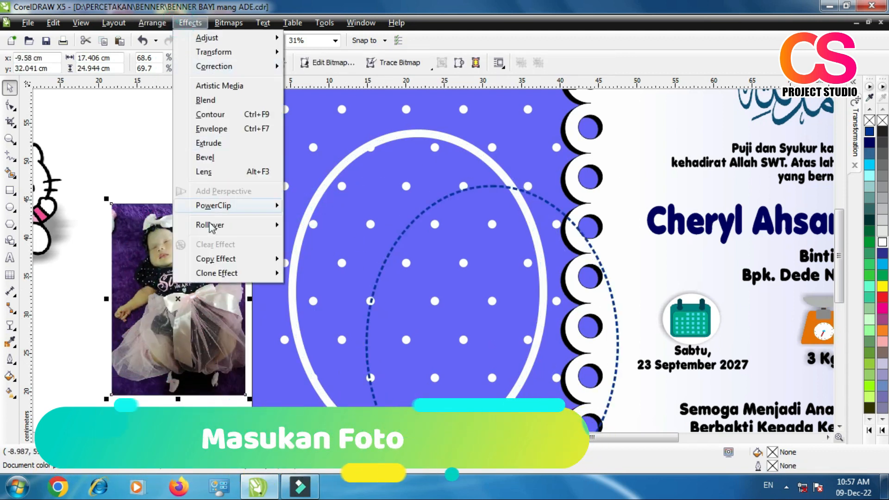
mouse_move(212, 205)
click(311, 204)
click(328, 192)
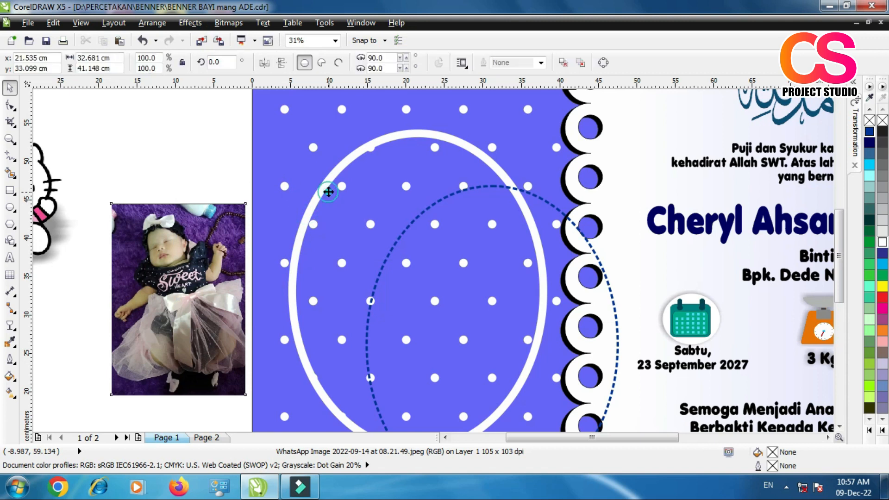
Step: Edit the white ellipse's PowerClip contents, enlarging the photo to about 33.3 × 47.7 cm so it fills the oval, and finish editing
right_click(390, 214)
click(414, 27)
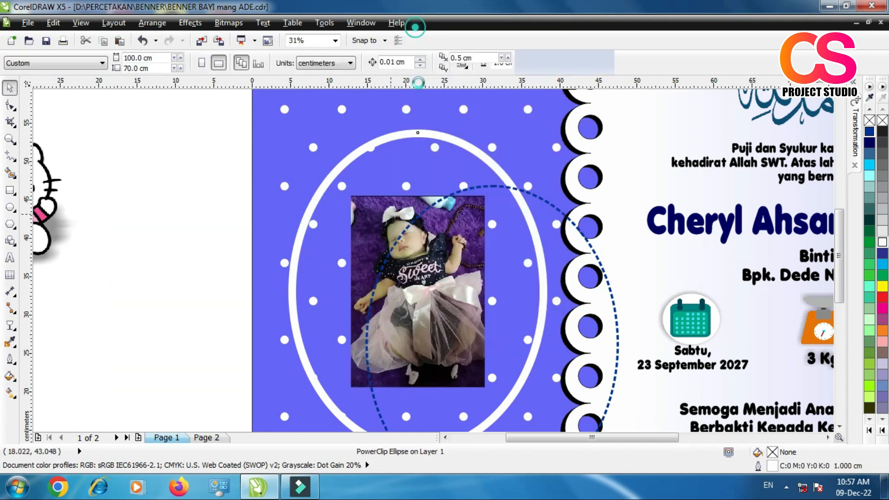
drag(416, 266, 449, 311)
drag(375, 223, 380, 238)
click(419, 265)
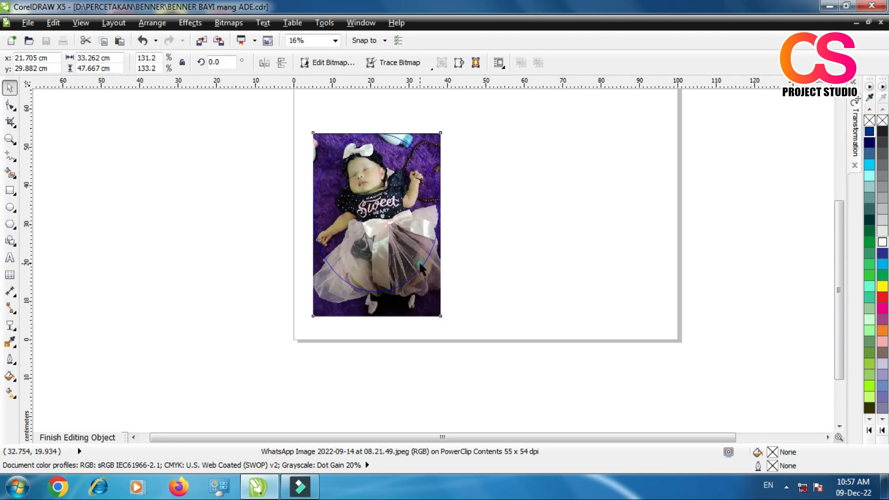
right_click(370, 177)
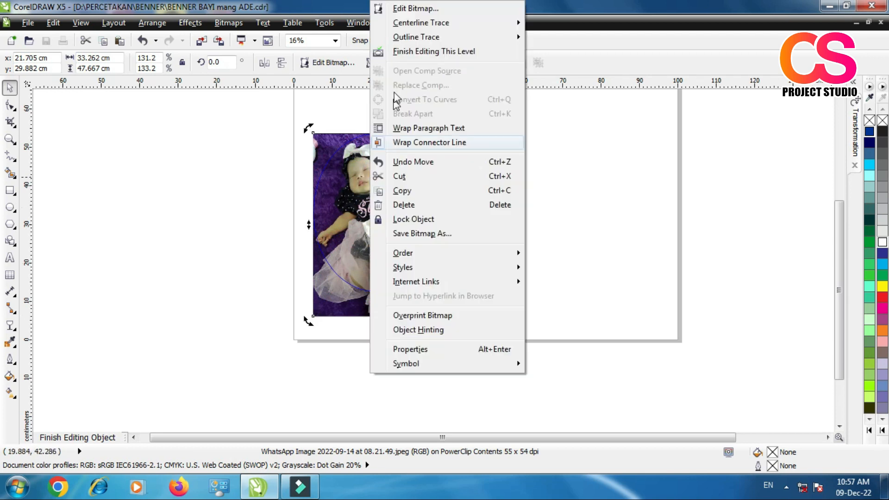
click(402, 52)
click(248, 224)
Step: Centre the dark blue dashed ellipse horizontally and vertically on the white photo frame again
scroll(401, 167, up, 2)
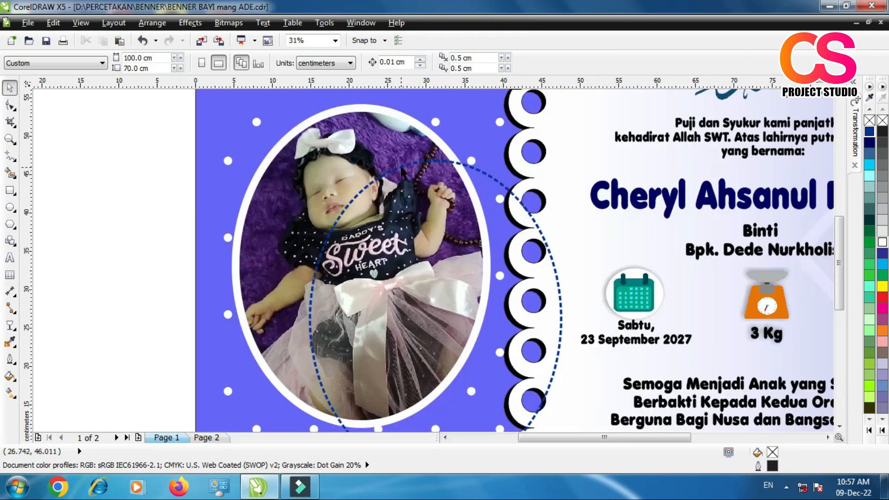
drag(401, 167, 377, 167)
shift+click(334, 143)
key(c)
key(e)
scroll(334, 178, down, 1)
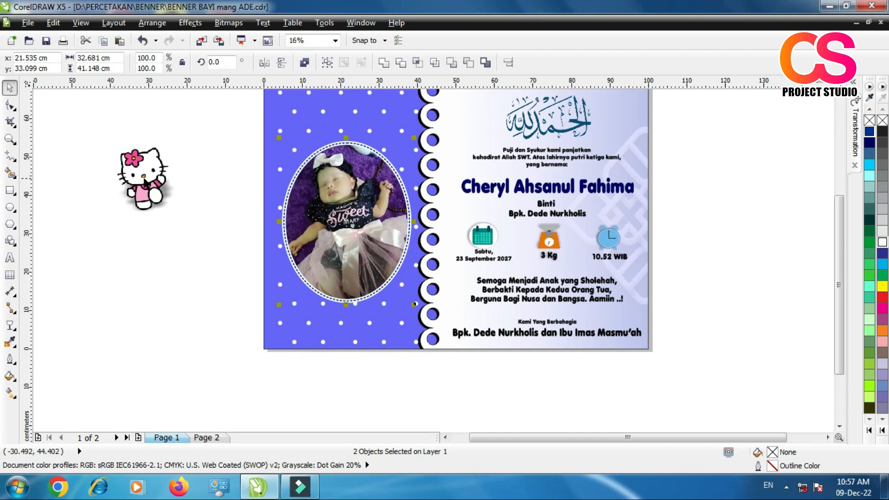
click(160, 279)
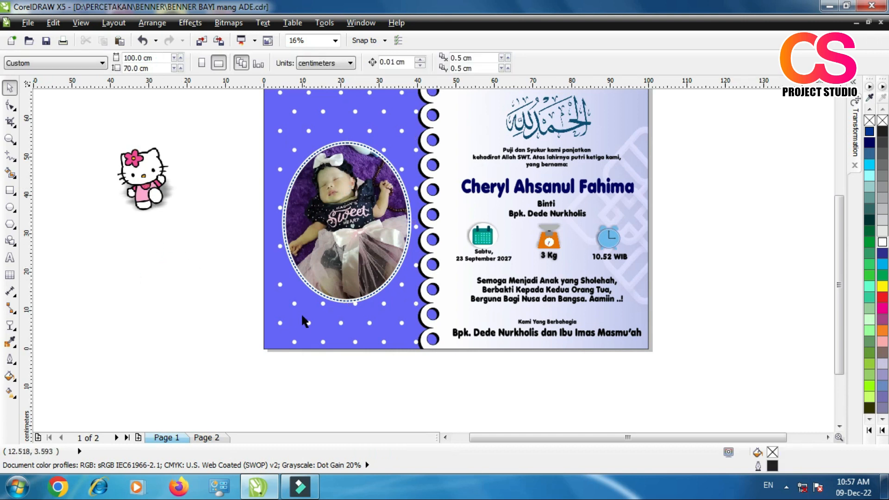
Step: Move the Hello Kitty image to the dotted panel's lower-left edge and bring it to the front of the page
scroll(347, 317, up, 2)
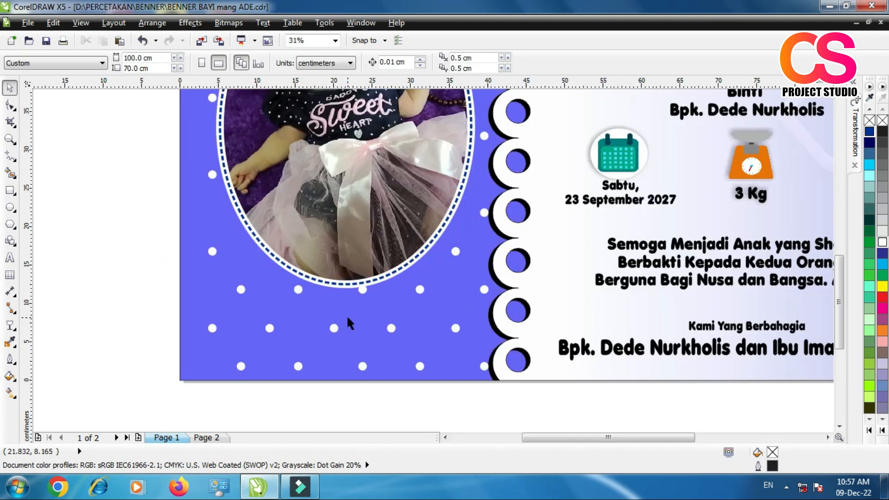
scroll(346, 315, down, 2)
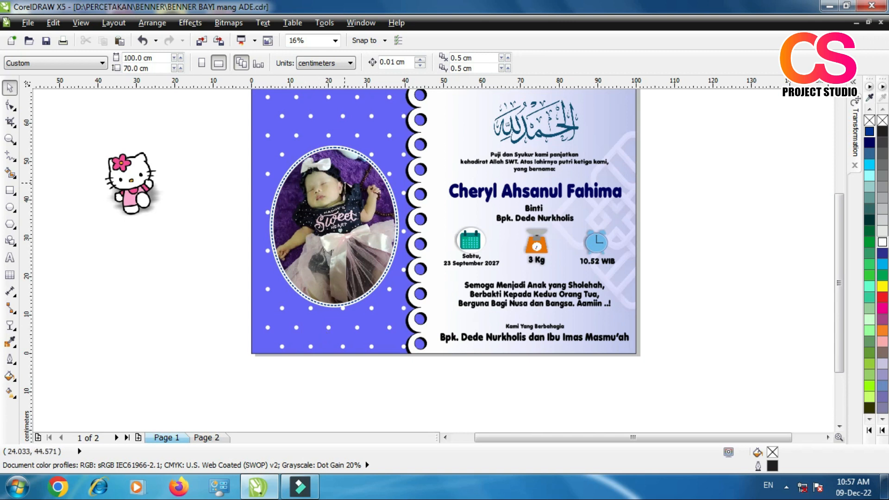
scroll(344, 182, up, 1)
scroll(346, 184, down, 1)
drag(173, 215, 280, 321)
right_click(277, 317)
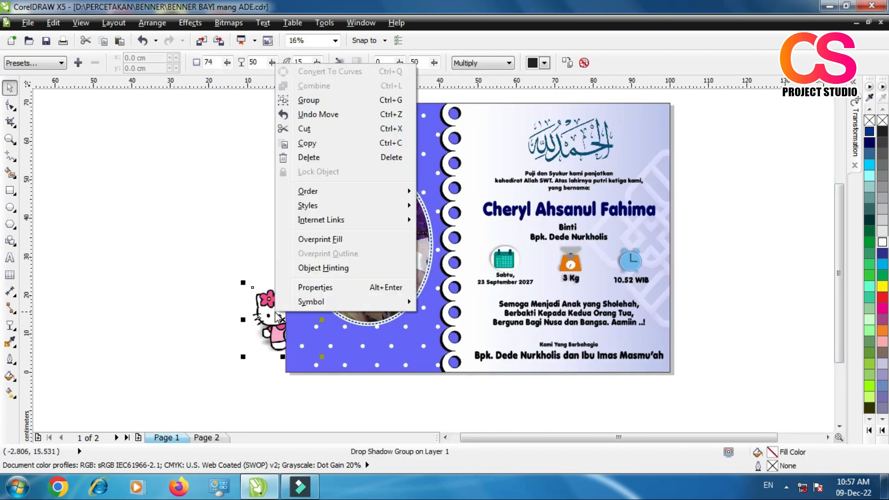
click(364, 190)
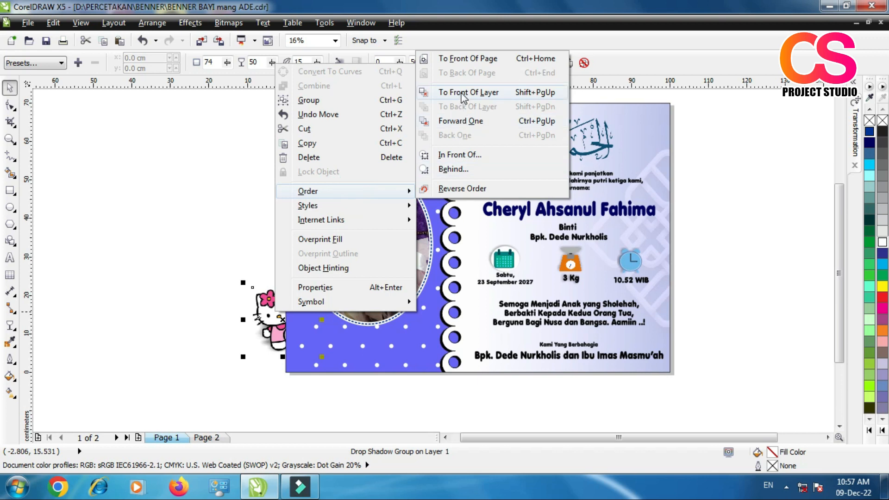
click(466, 60)
Step: Position the Hello Kitty image fully on the panel, overlapping the lower-left edge of the photo frame
click(270, 318)
drag(292, 337, 319, 333)
click(208, 330)
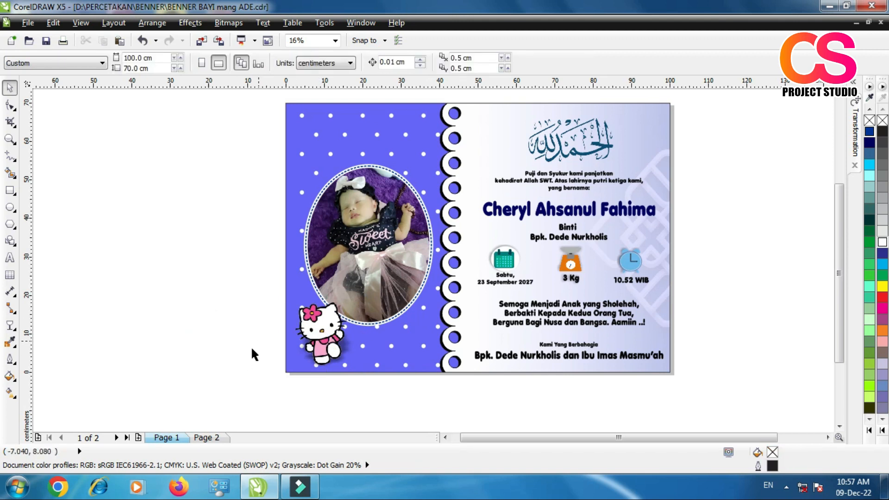
click(11, 138)
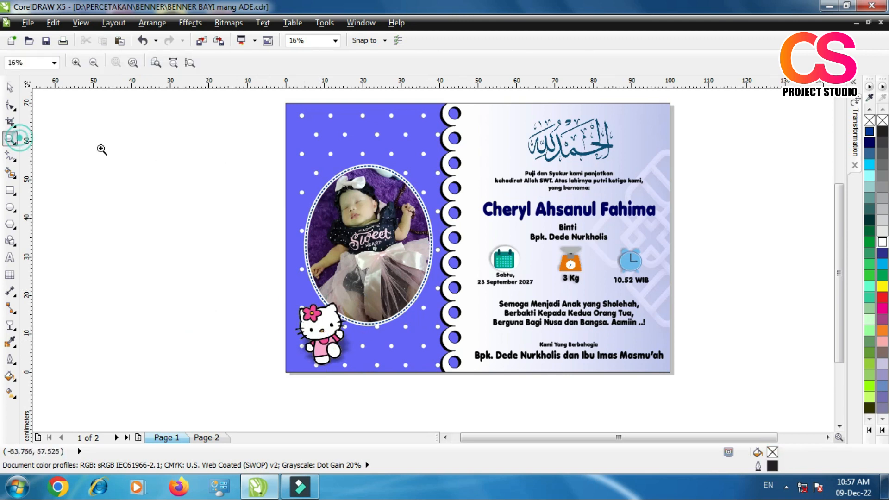
drag(272, 103, 690, 373)
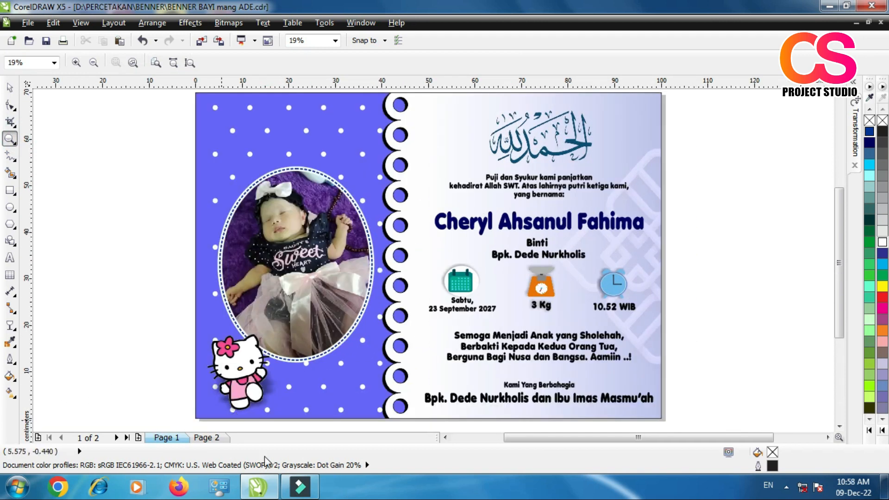
click(10, 87)
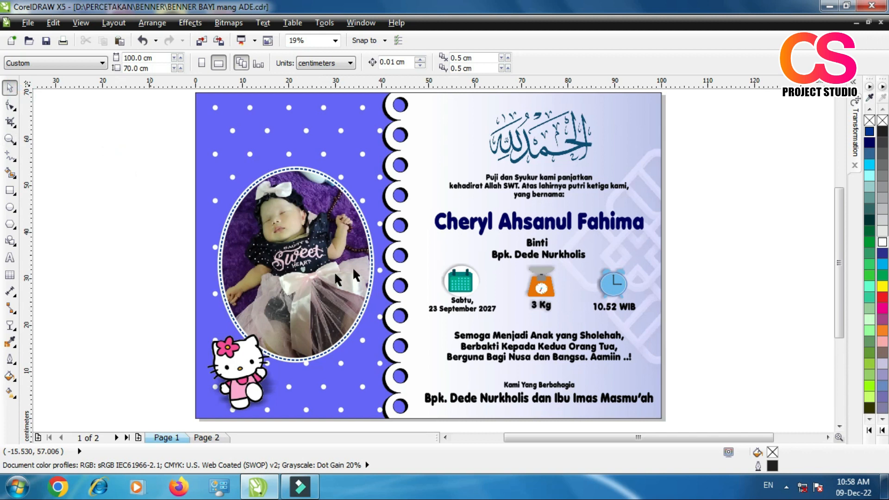
Step: Add a drop shadow running straight down from the upper edge of the oval photo frame and raise its opacity to 89
scroll(340, 175, up, 1)
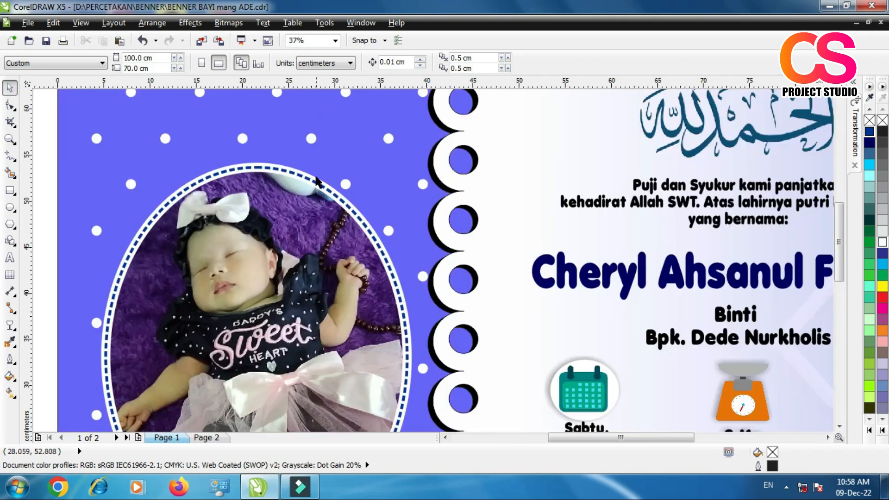
click(317, 181)
right_click(317, 181)
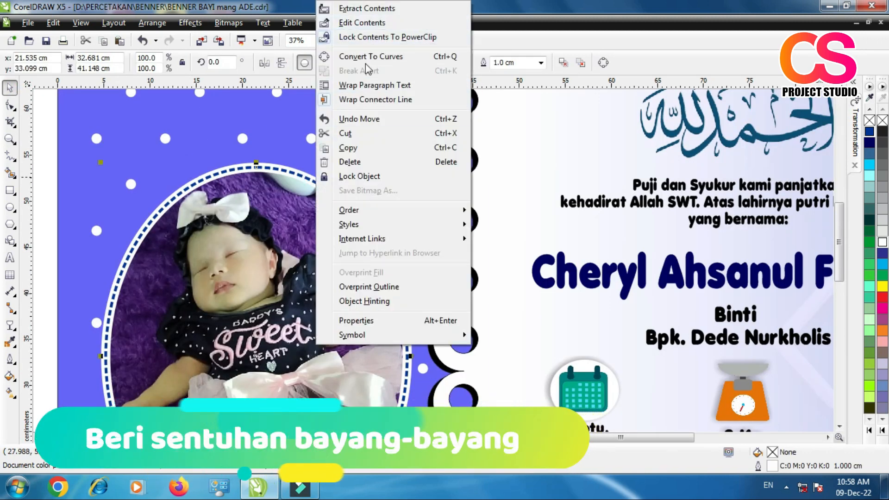
key(Escape)
scroll(257, 183, up, 1)
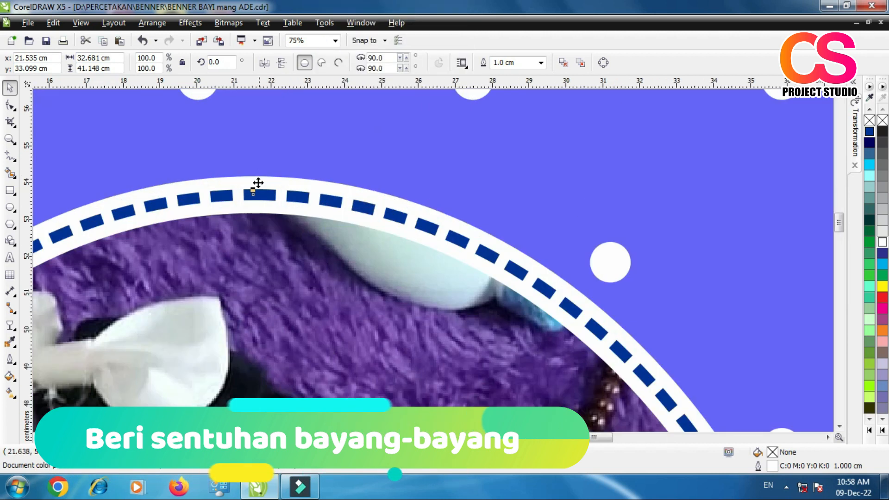
click(258, 183)
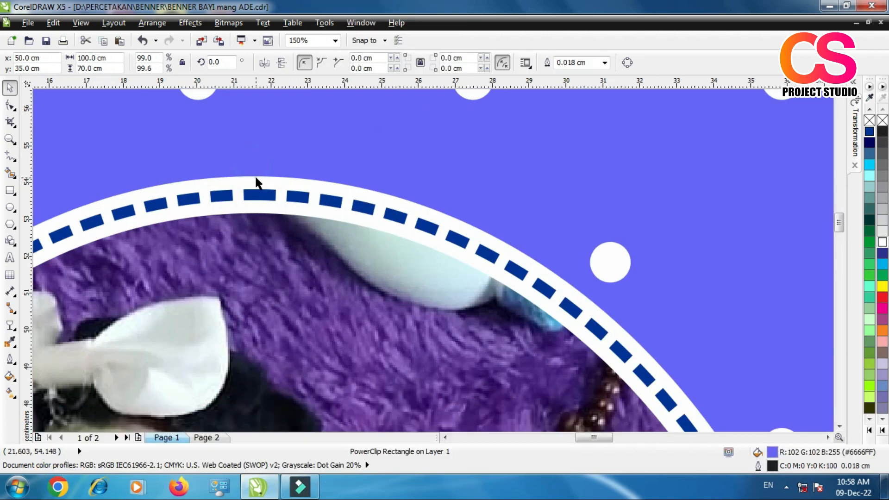
click(257, 181)
key(shift+F4)
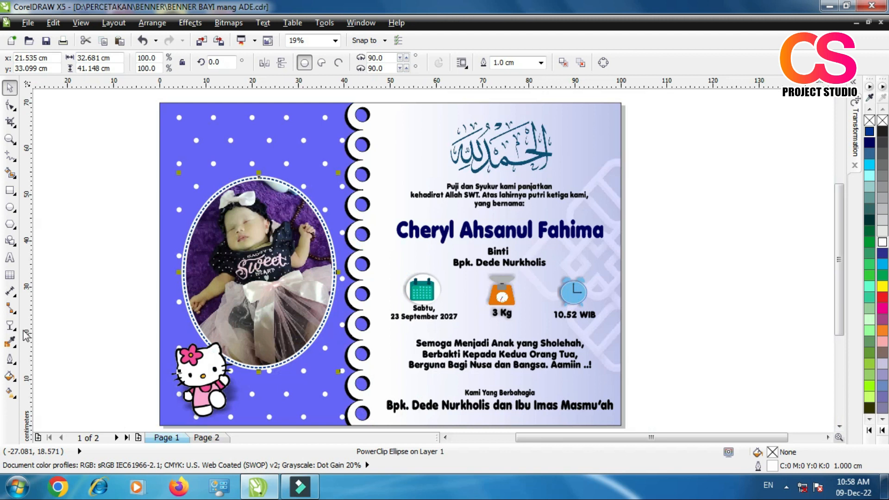
click(12, 327)
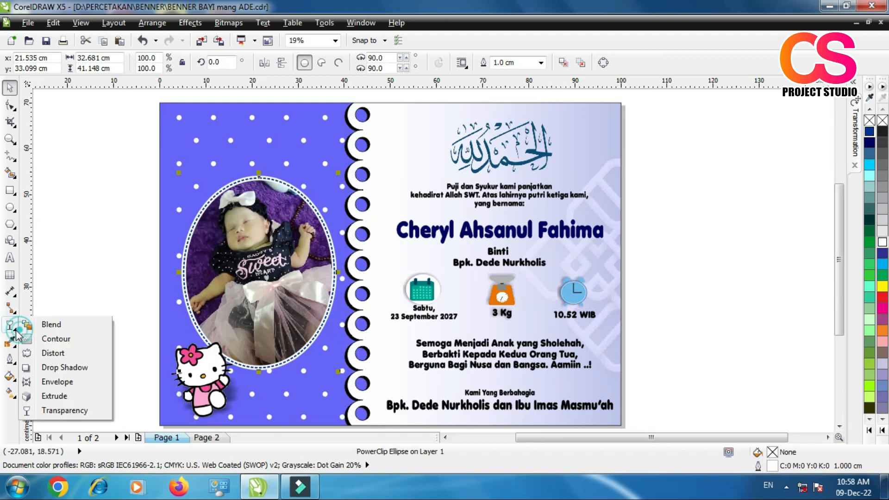
click(58, 368)
drag(261, 176, 265, 375)
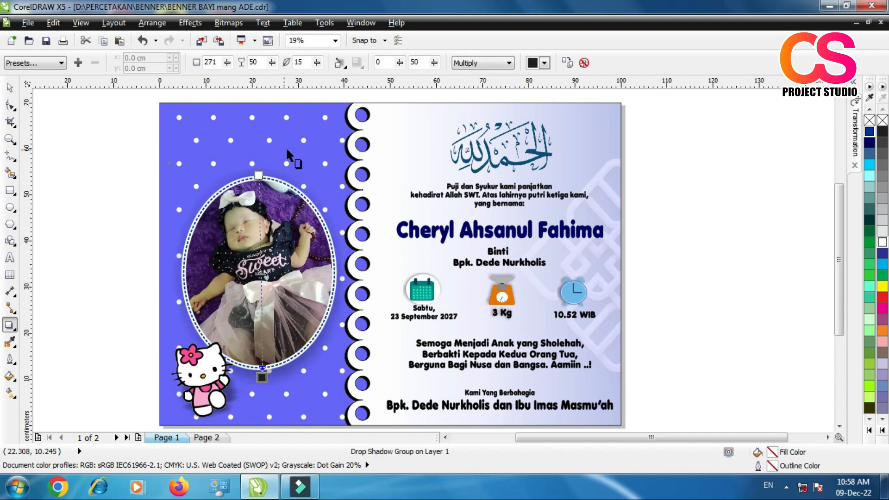
drag(259, 276, 273, 350)
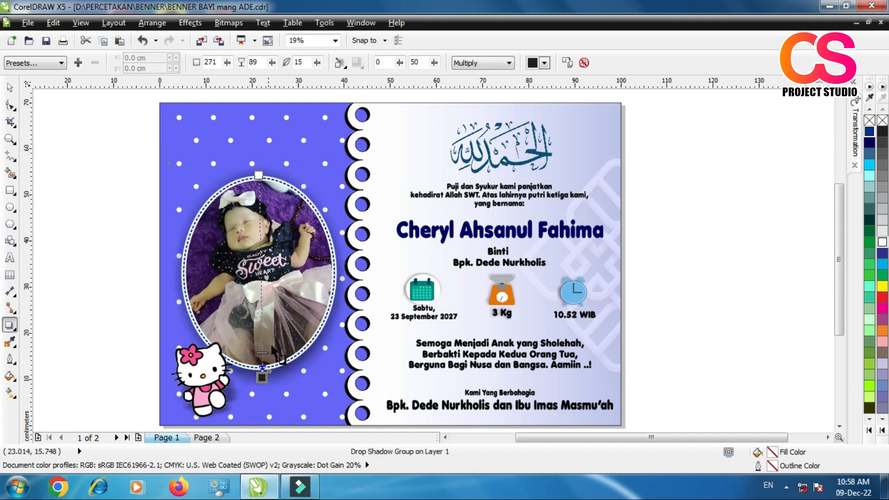
Step: Save the banner document and deselect the shadowed photo frame
click(46, 42)
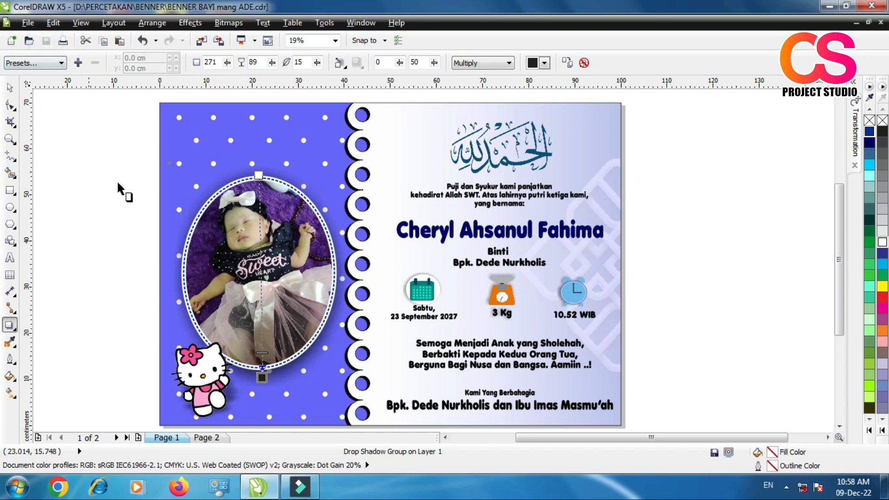
click(10, 87)
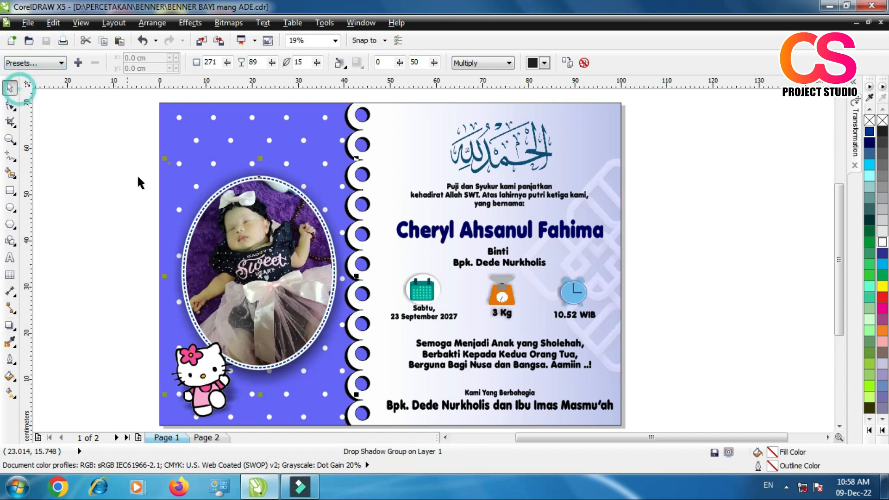
click(139, 181)
Step: Start exporting the banner as a JPG - JPEG Bitmaps file and shorten the file name to BENNER BAYI
click(28, 22)
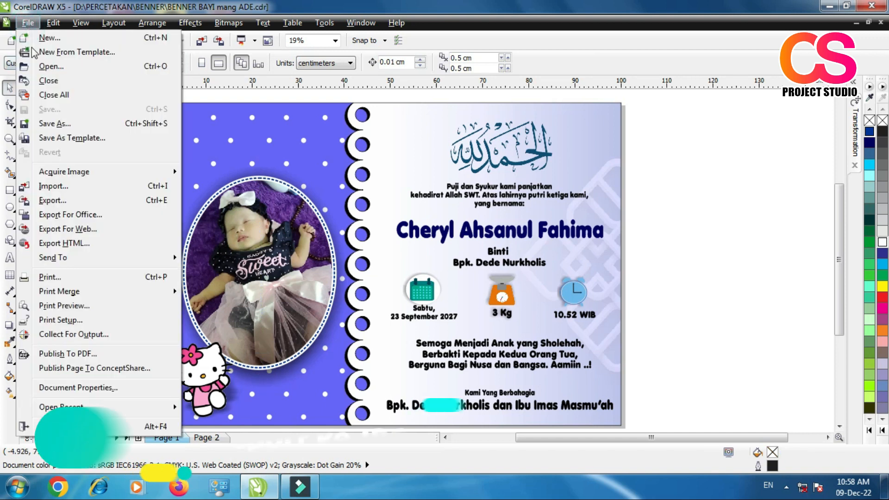
click(65, 204)
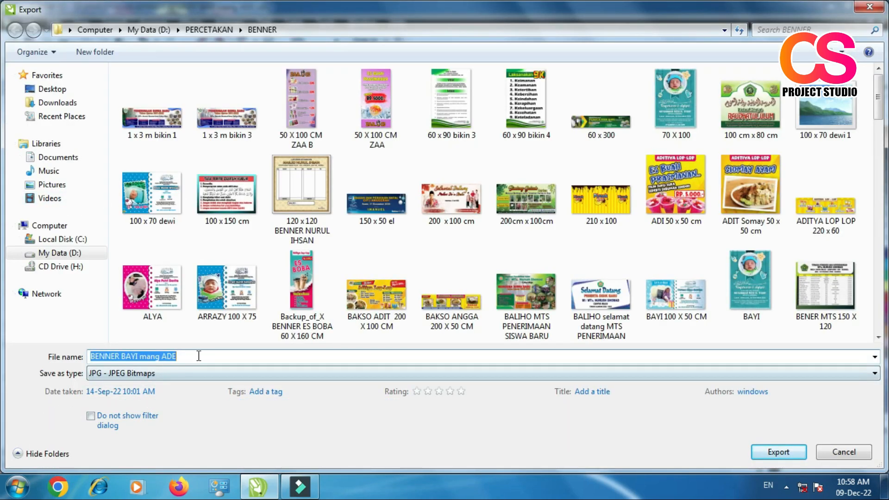
drag(198, 355, 144, 355)
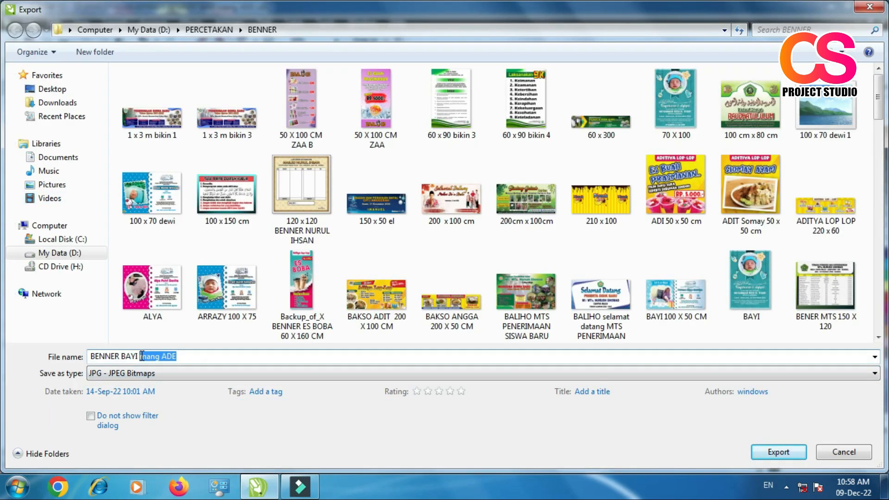
key(BackSpace)
click(159, 329)
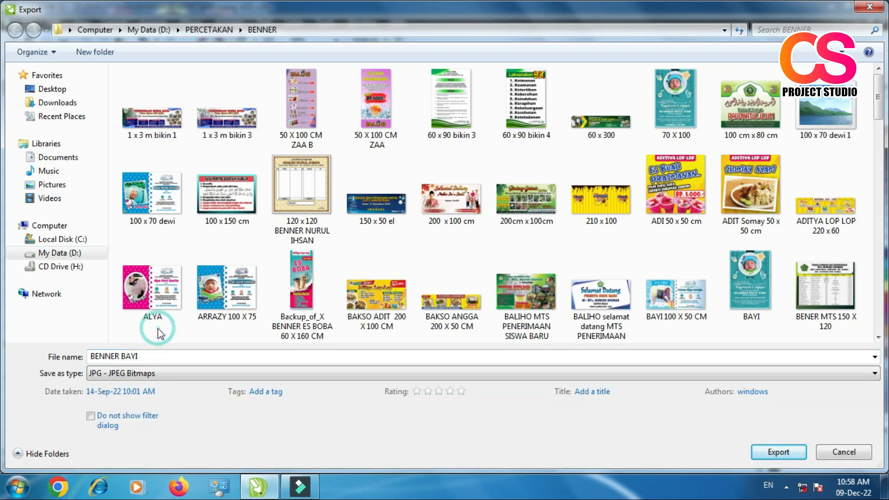
Step: Choose the Documents library as the destination and export the JPEG in CMYK Color (32-bit) at 20% quality
scroll(181, 87, down, 15)
click(76, 158)
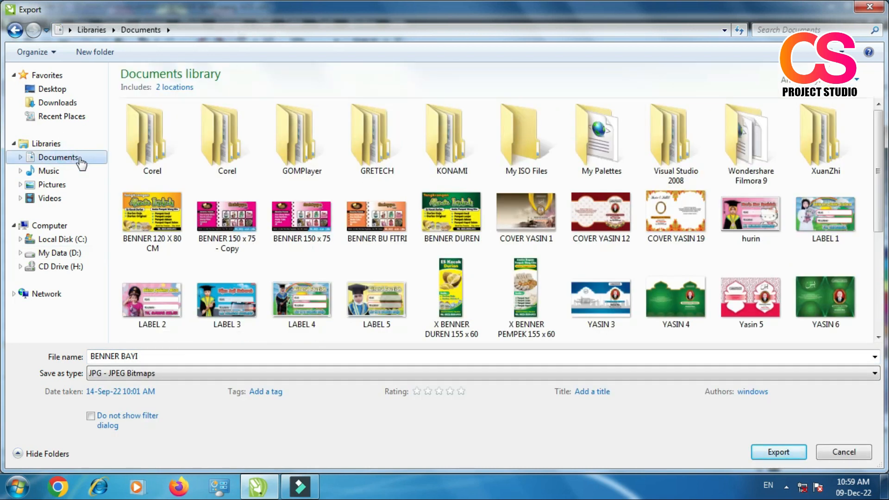
drag(876, 134, 3, 267)
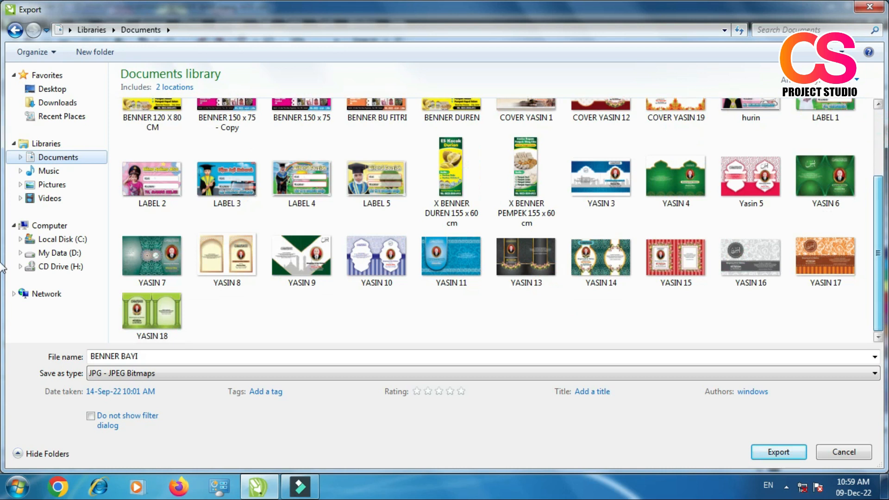
drag(875, 273, 877, 311)
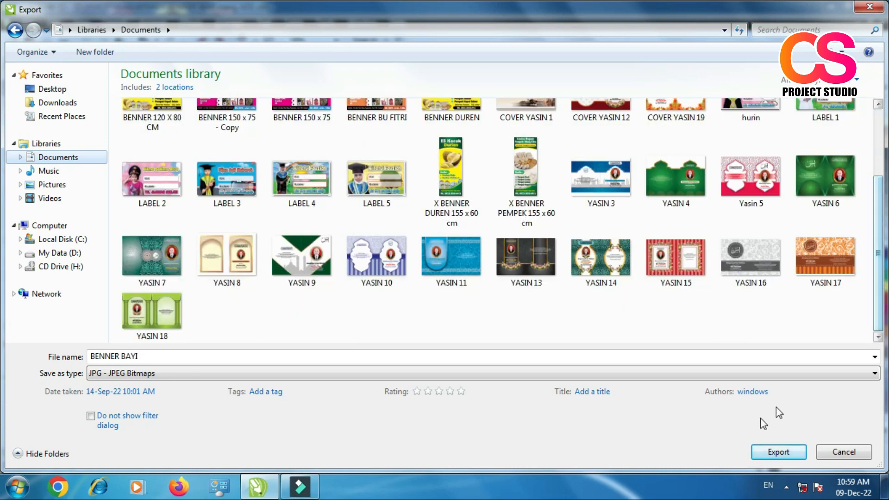
click(777, 452)
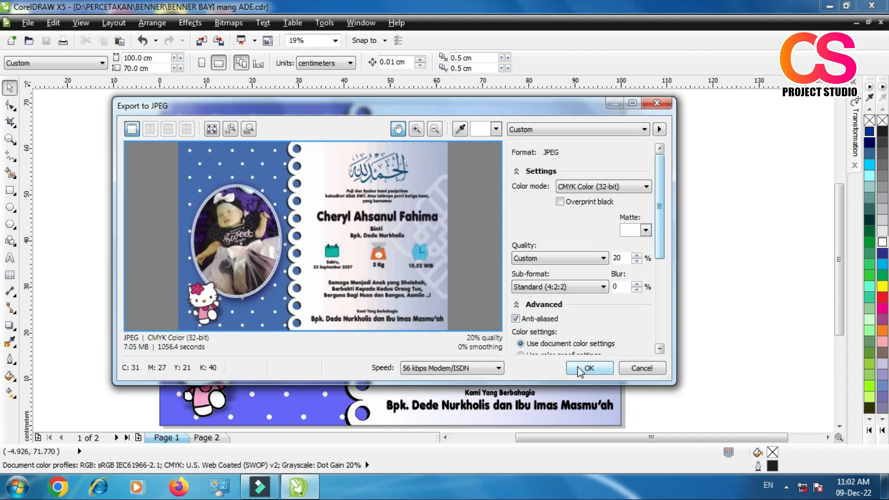
click(579, 369)
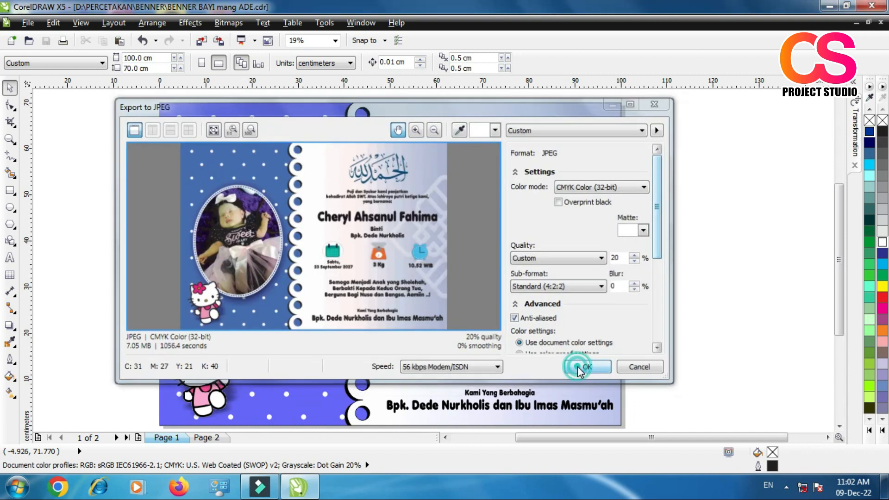